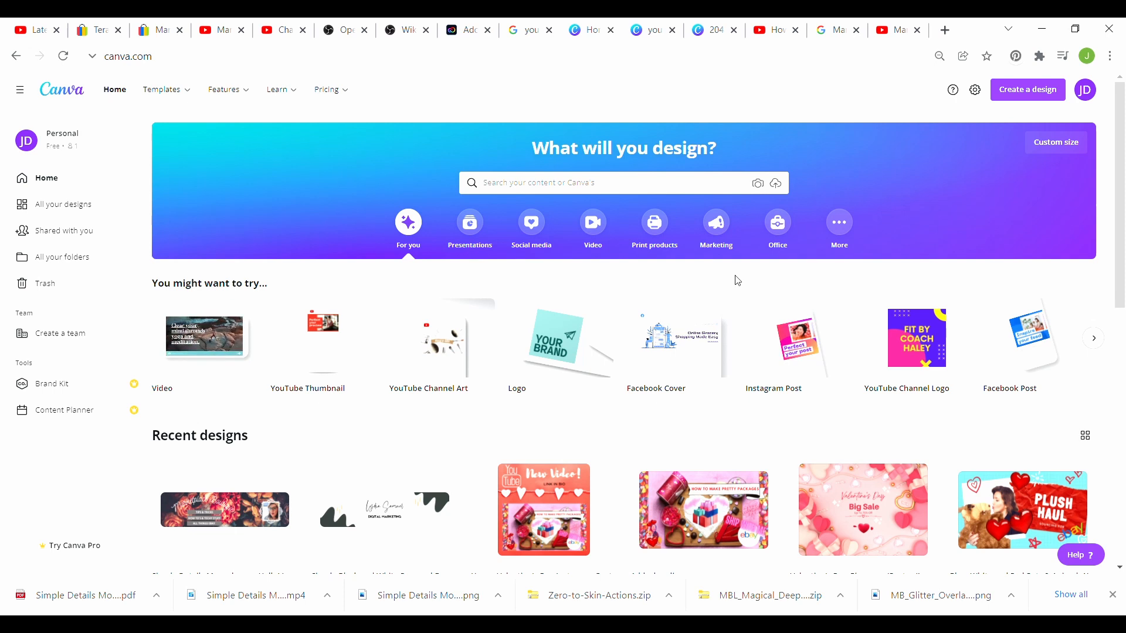
Step: Search 'youtube' and create a blank YouTube Channel Art design
{"action": "left_click", "coordinate": [603, 186]}
{"action": "type", "text": "y"}
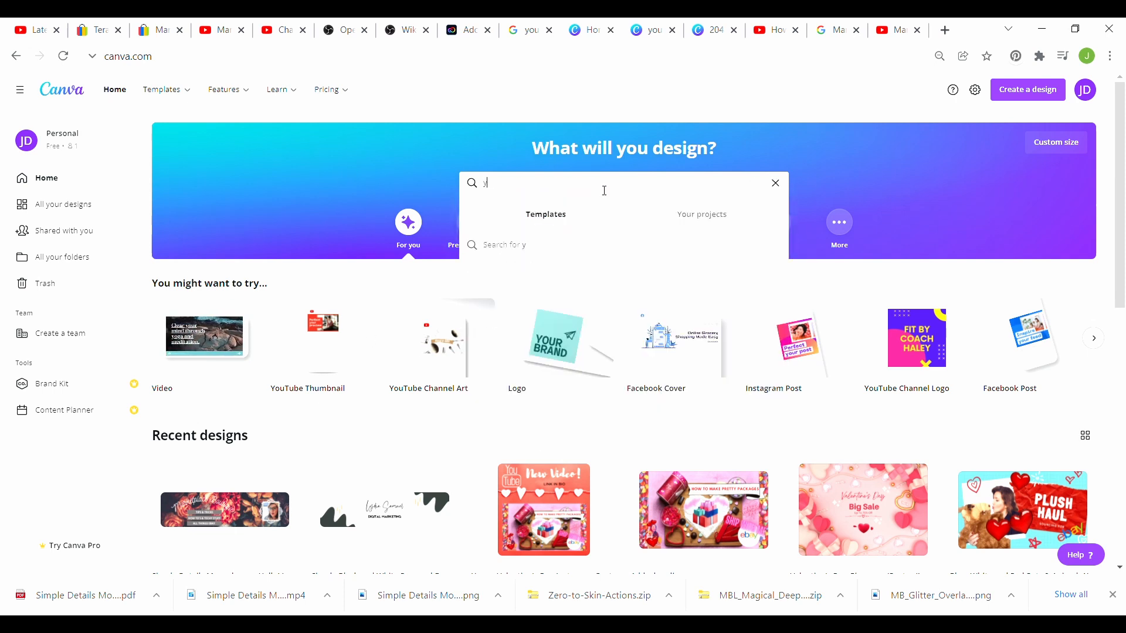
{"action": "type", "text": "out"}
{"action": "type", "text": "u"}
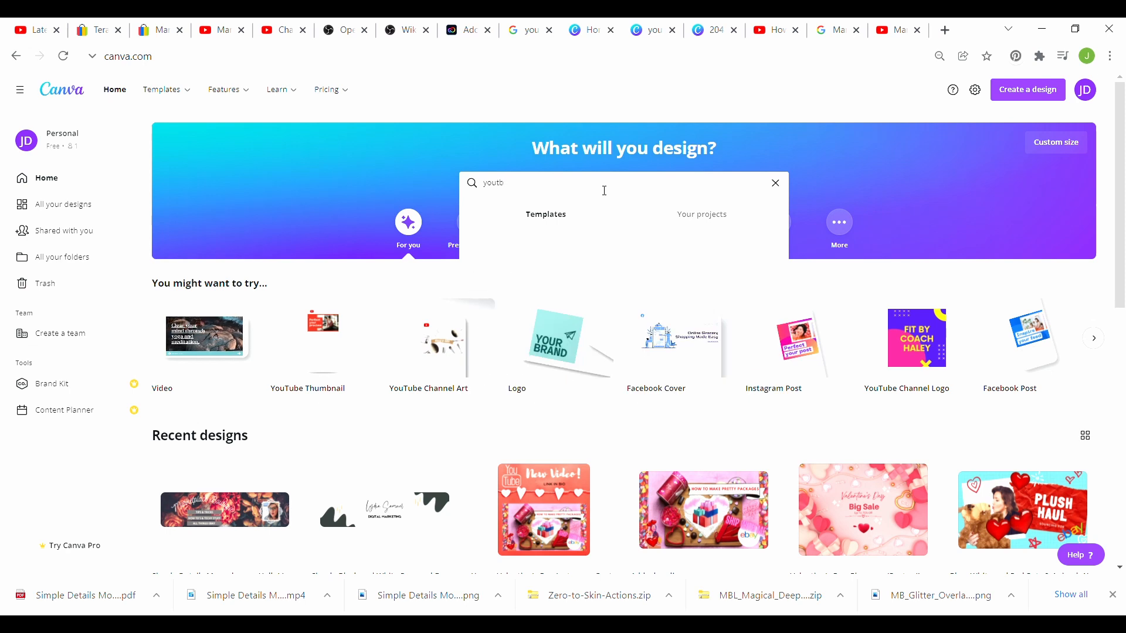
{"action": "type", "text": "be"}
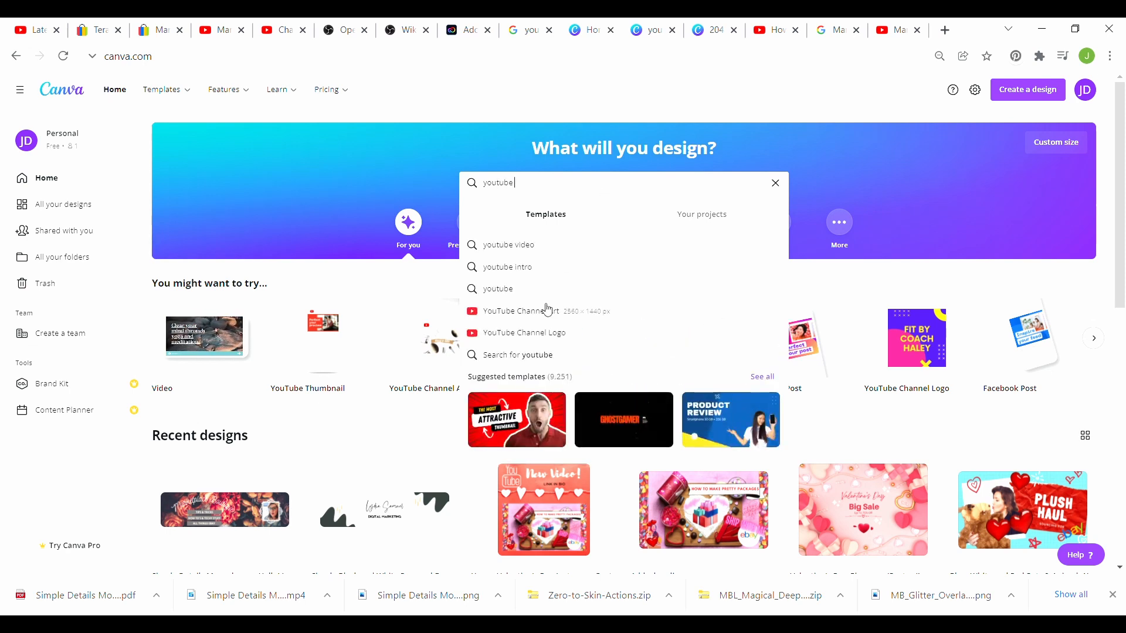
{"action": "left_click", "coordinate": [548, 309]}
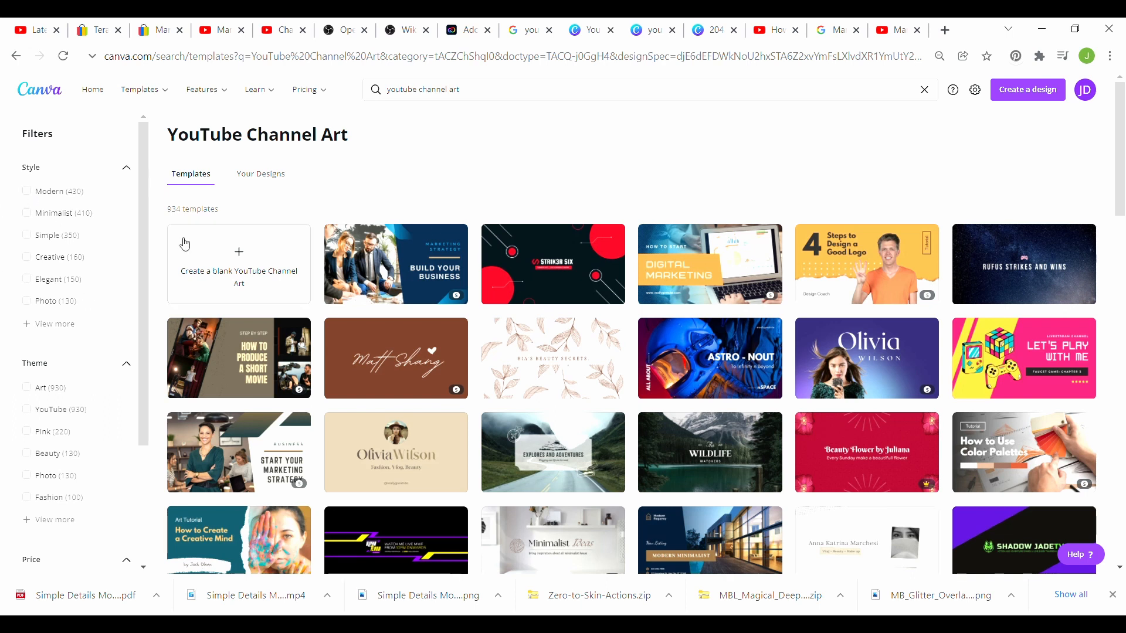
{"action": "left_click", "coordinate": [218, 258]}
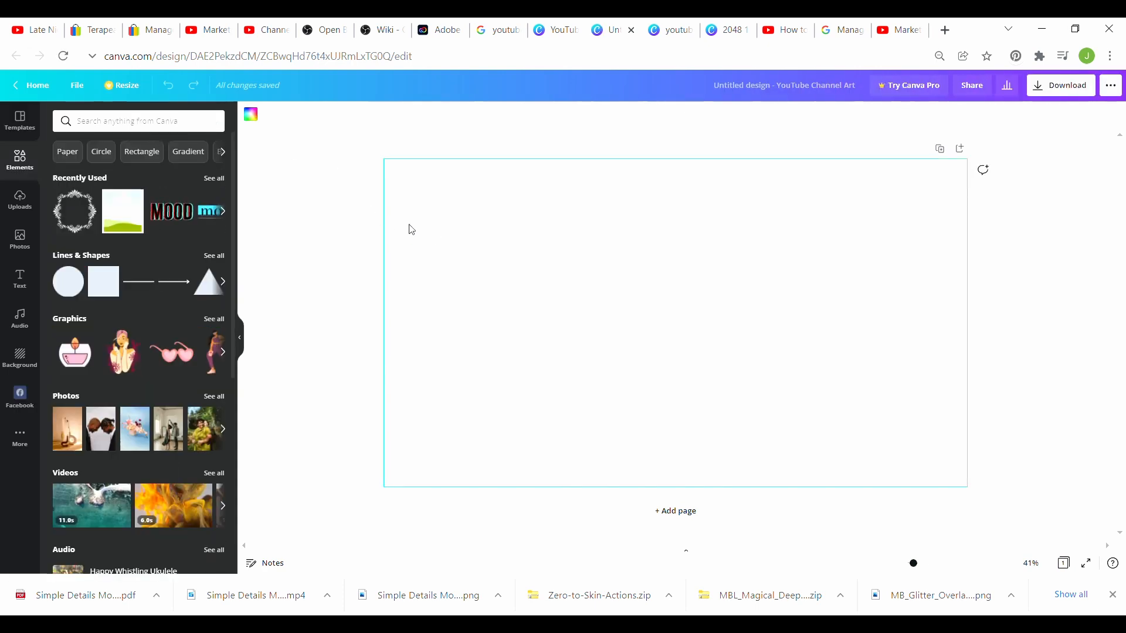
{"action": "left_click", "coordinate": [252, 115]}
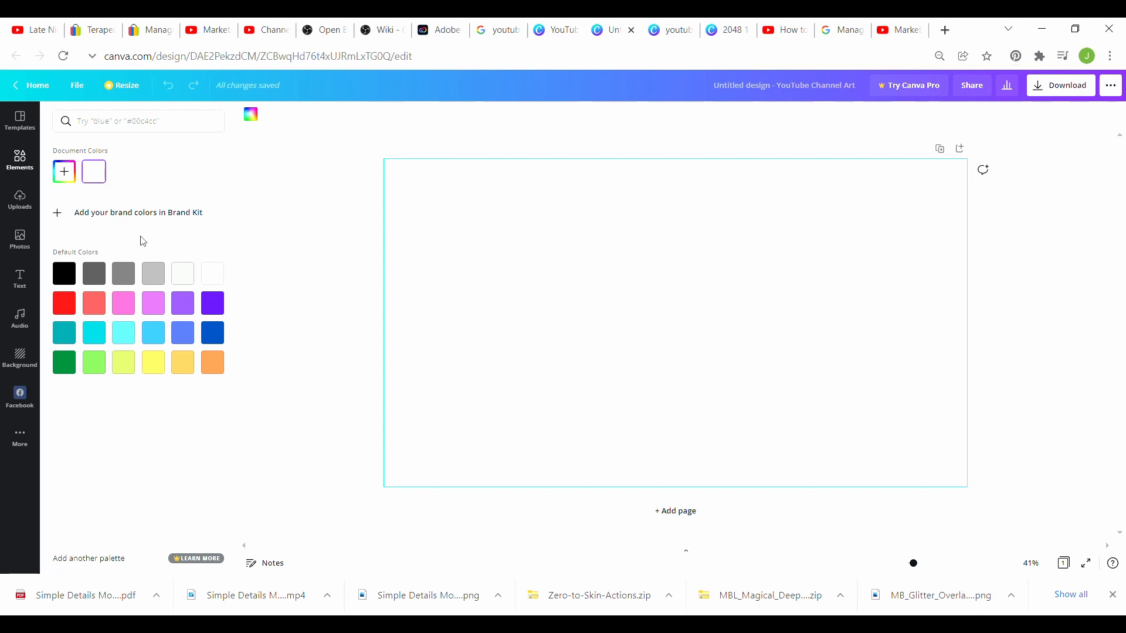
Step: Set the page background to black and add a square shape from Elements
{"action": "left_click", "coordinate": [64, 274]}
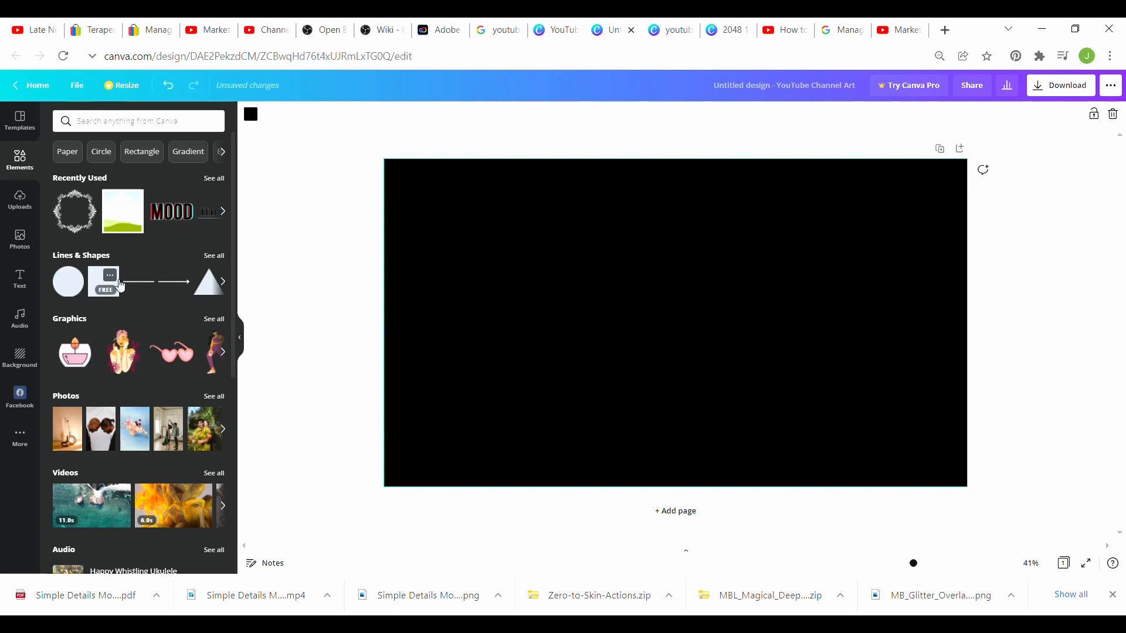
{"action": "left_click", "coordinate": [26, 174]}
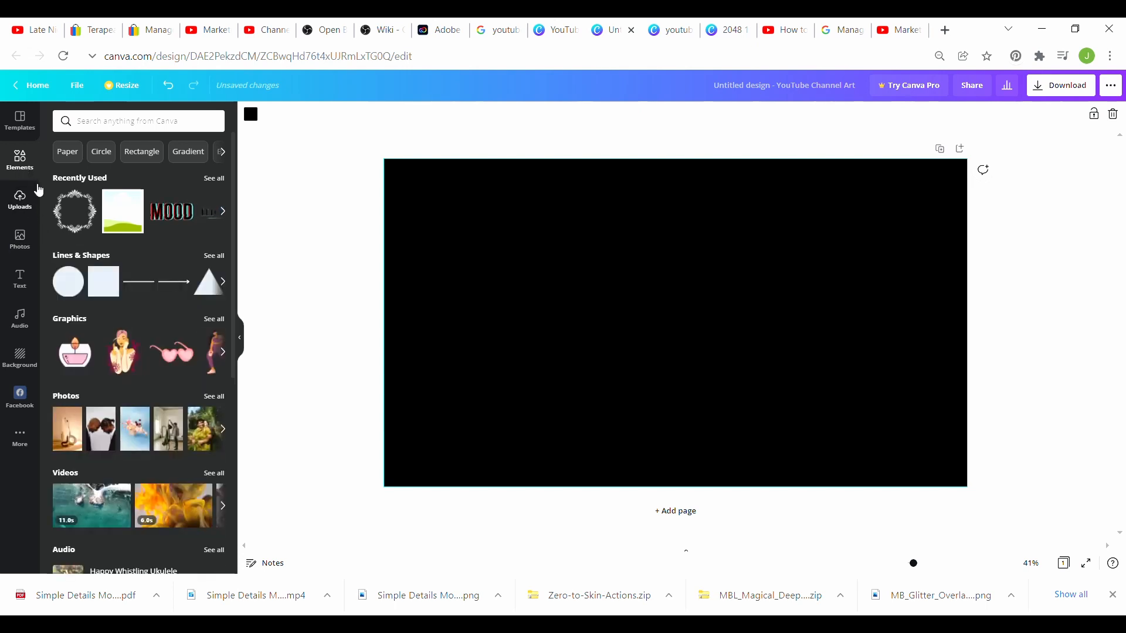
{"action": "left_click", "coordinate": [110, 275]}
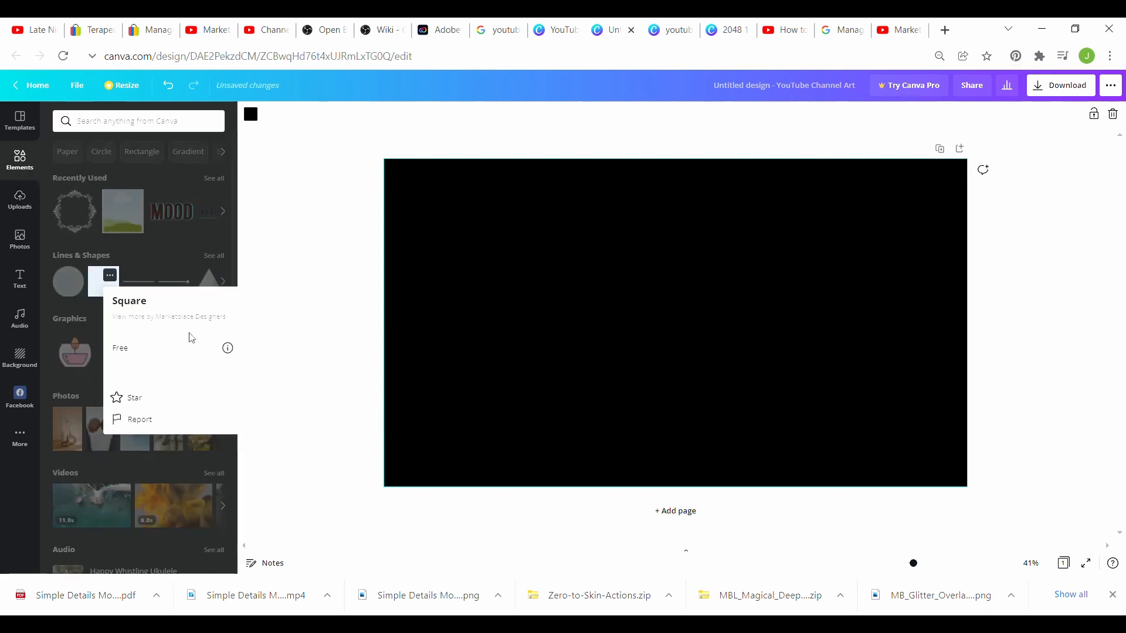
{"action": "left_click", "coordinate": [104, 289]}
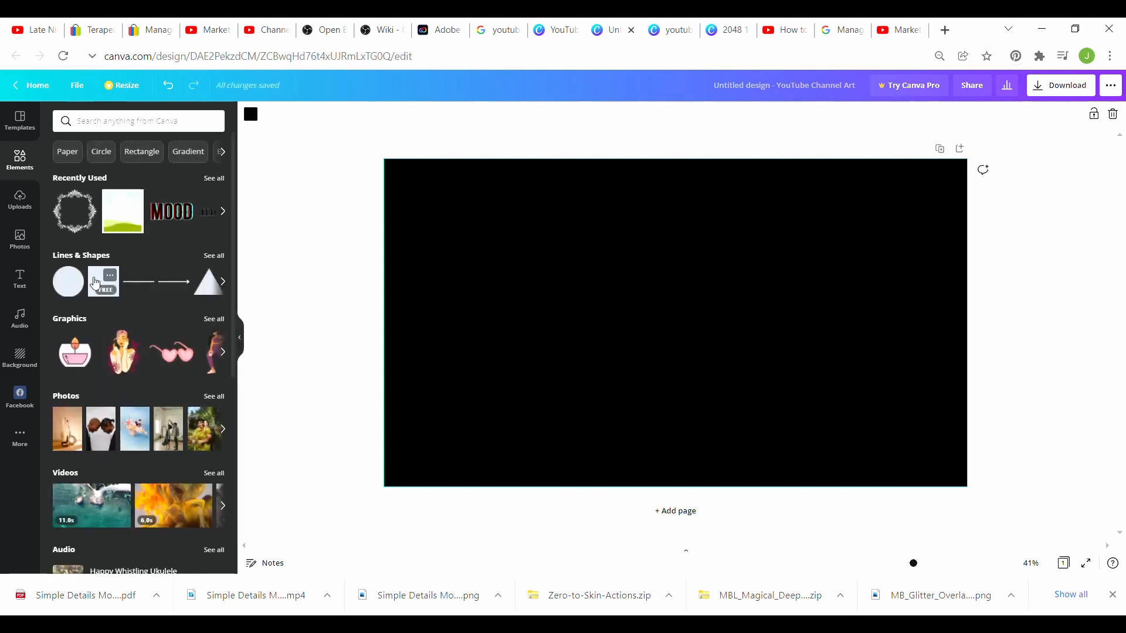
{"action": "left_click", "coordinate": [105, 277]}
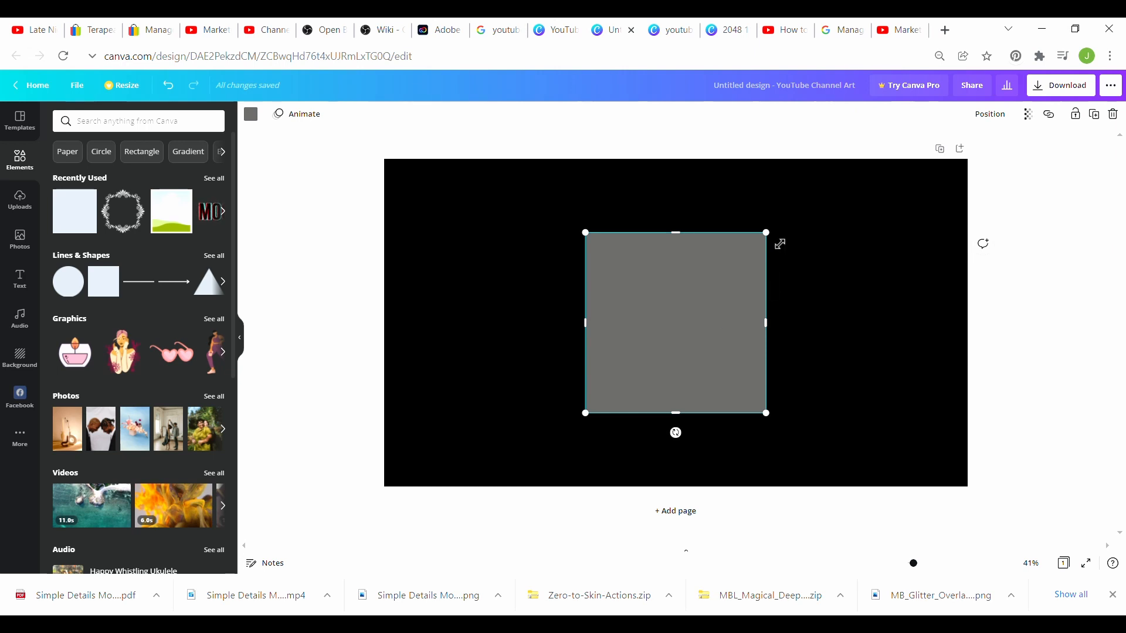
Step: Stretch the grey square into a wide 1,540 × 423 bar and centre it on the banner
{"action": "left_click_drag", "start_coordinate": [782, 240], "coordinate": [784, 237]}
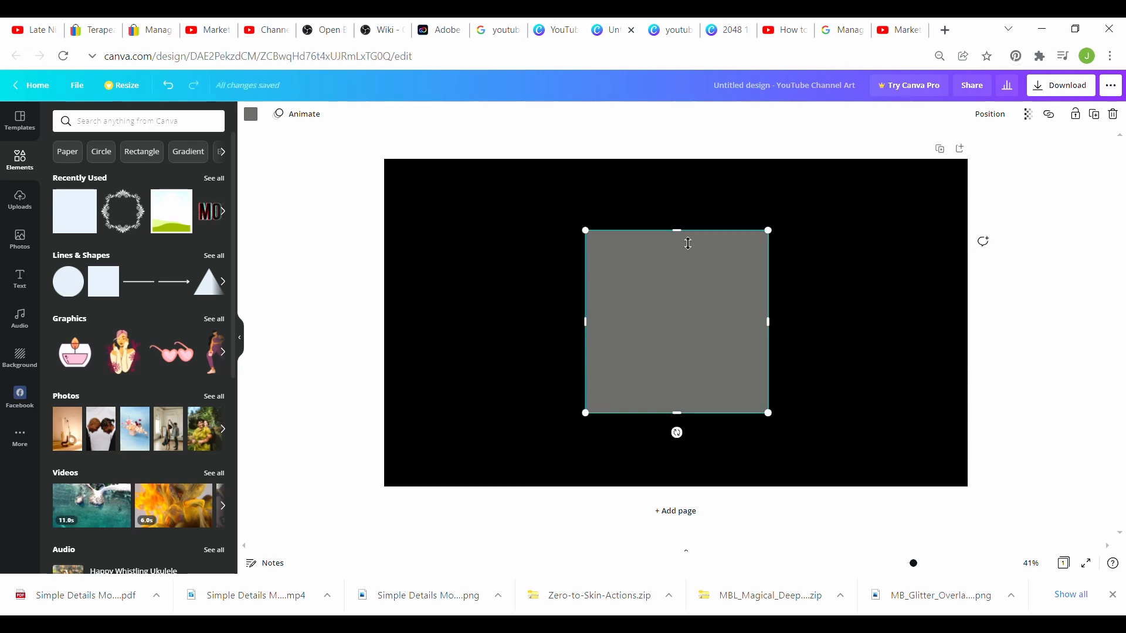
{"action": "left_click_drag", "start_coordinate": [688, 241], "coordinate": [695, 327]}
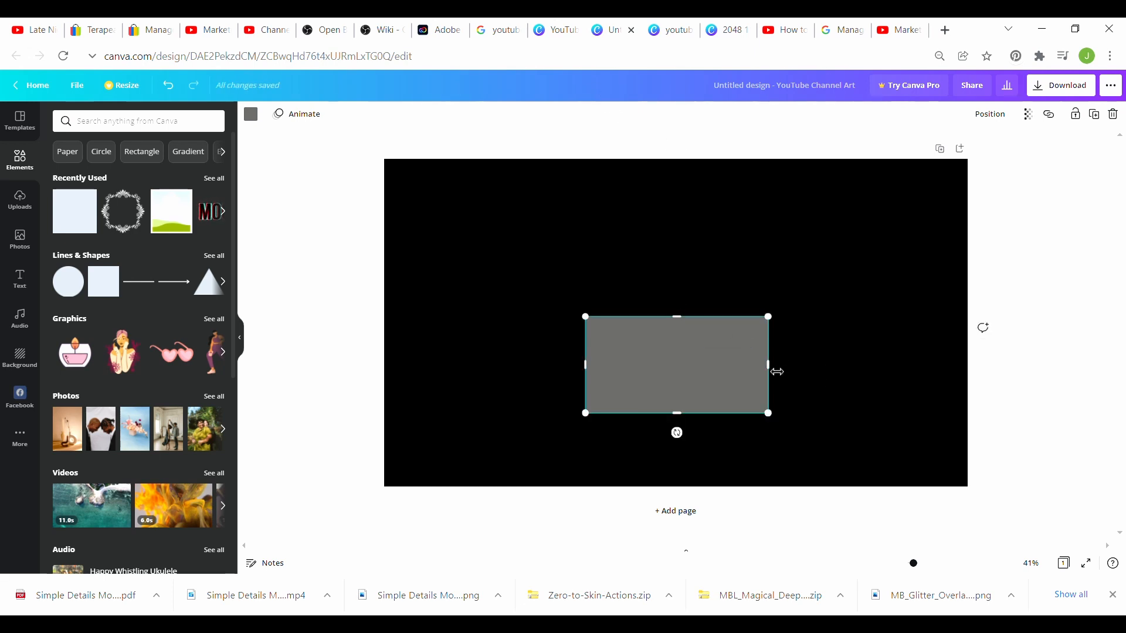
{"action": "left_click_drag", "start_coordinate": [779, 372], "coordinate": [900, 371]}
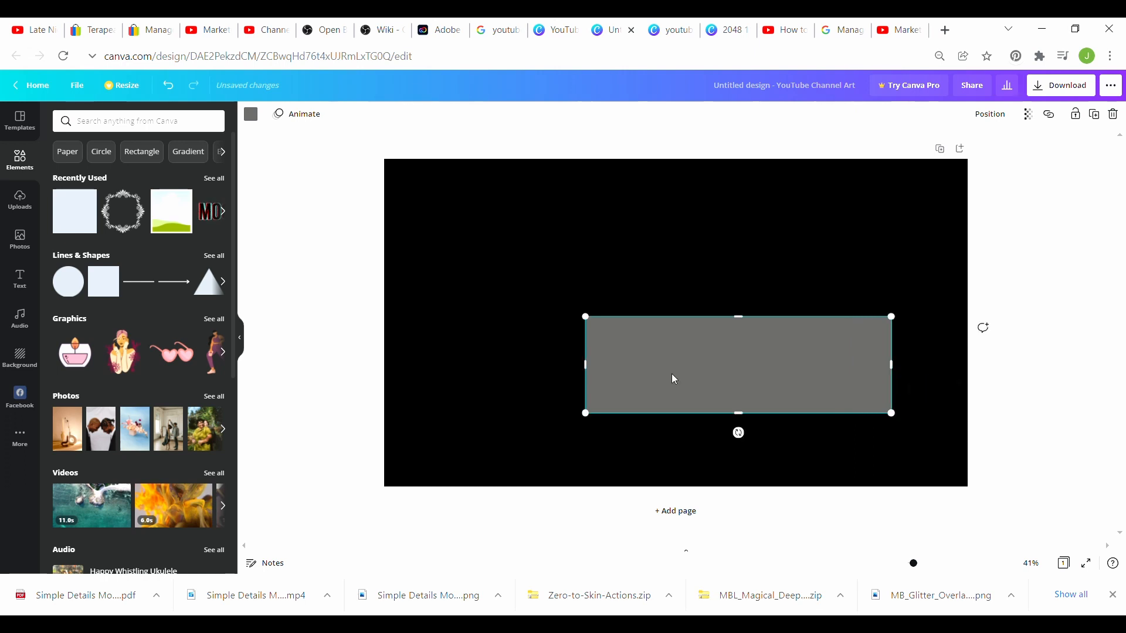
{"action": "left_click_drag", "start_coordinate": [593, 372], "coordinate": [547, 375]}
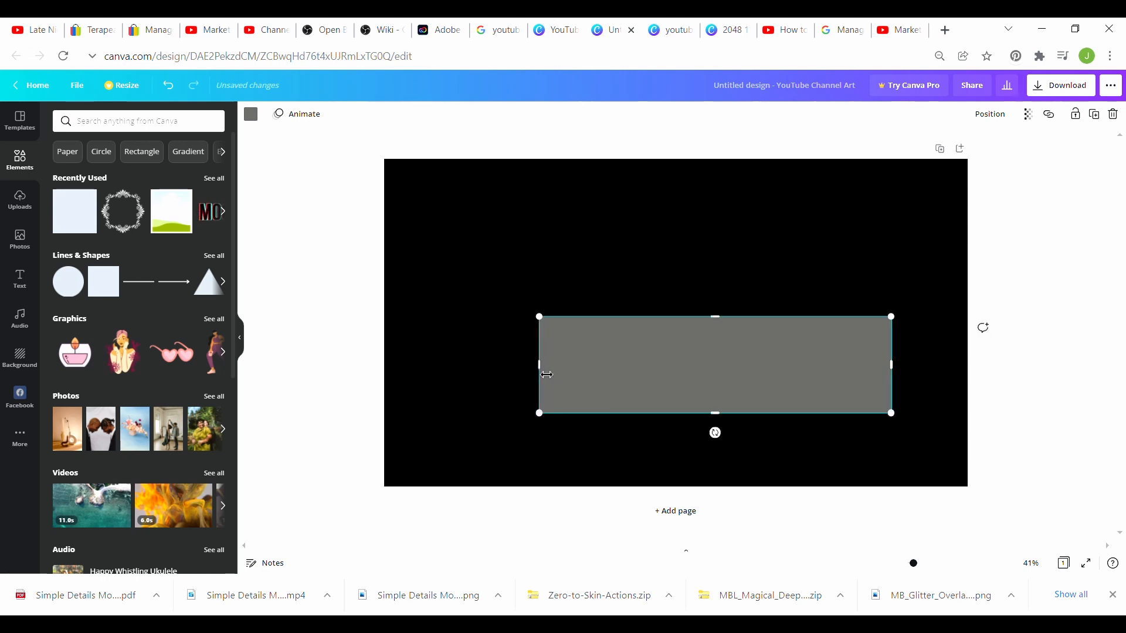
{"action": "left_click_drag", "start_coordinate": [640, 346], "coordinate": [593, 308]}
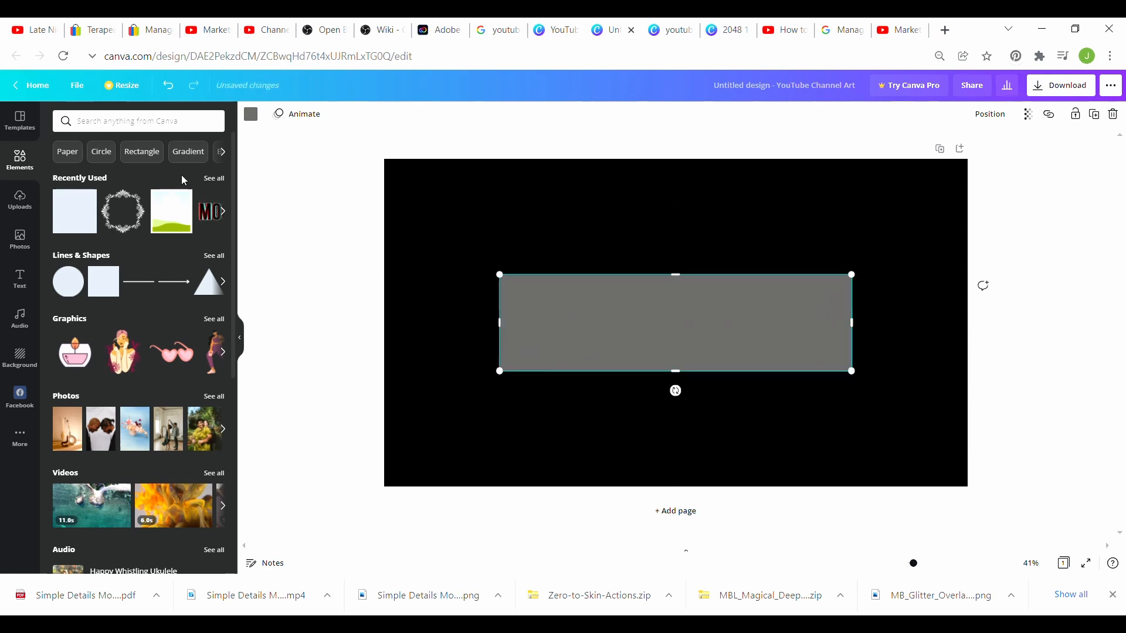
Step: Add a second square and colour it violet
{"action": "left_click", "coordinate": [67, 218]}
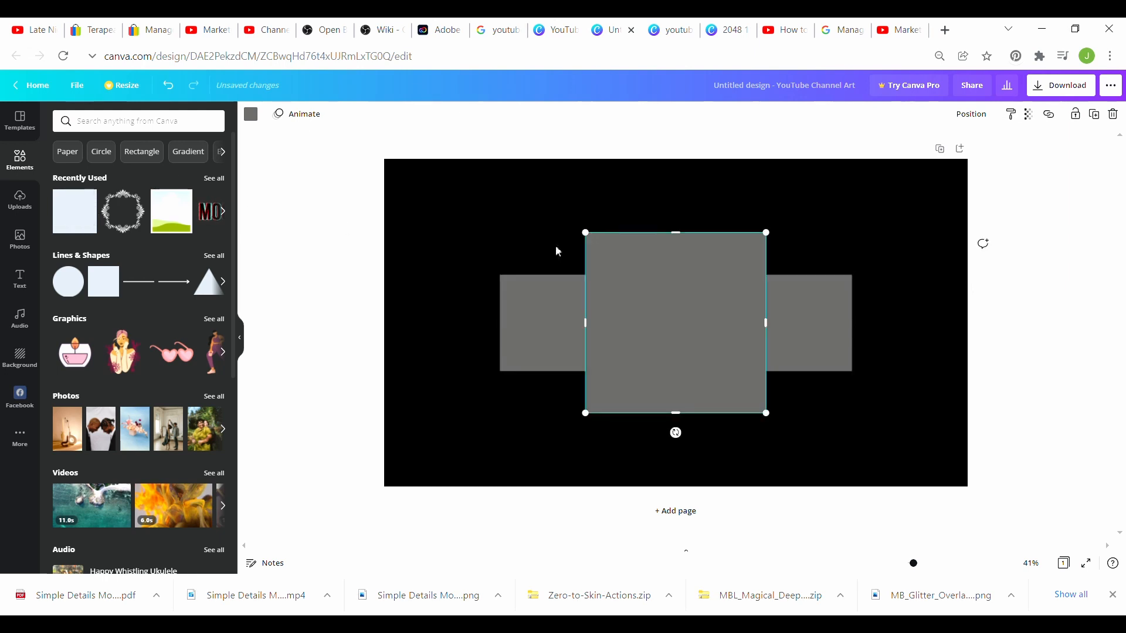
{"action": "left_click", "coordinate": [251, 117]}
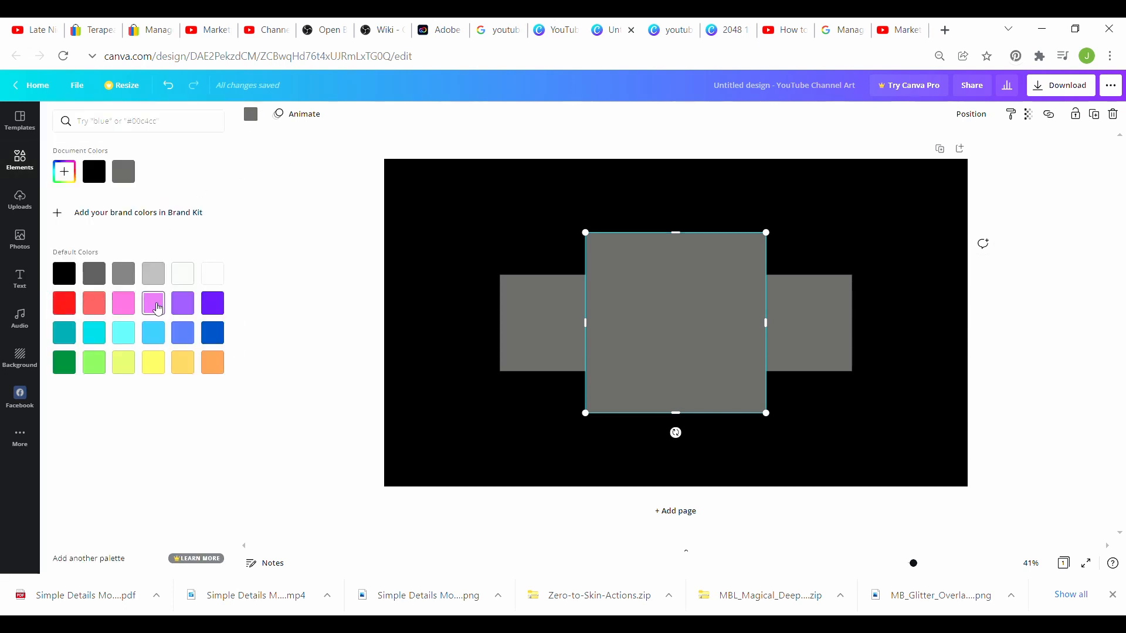
{"action": "left_click", "coordinate": [153, 303]}
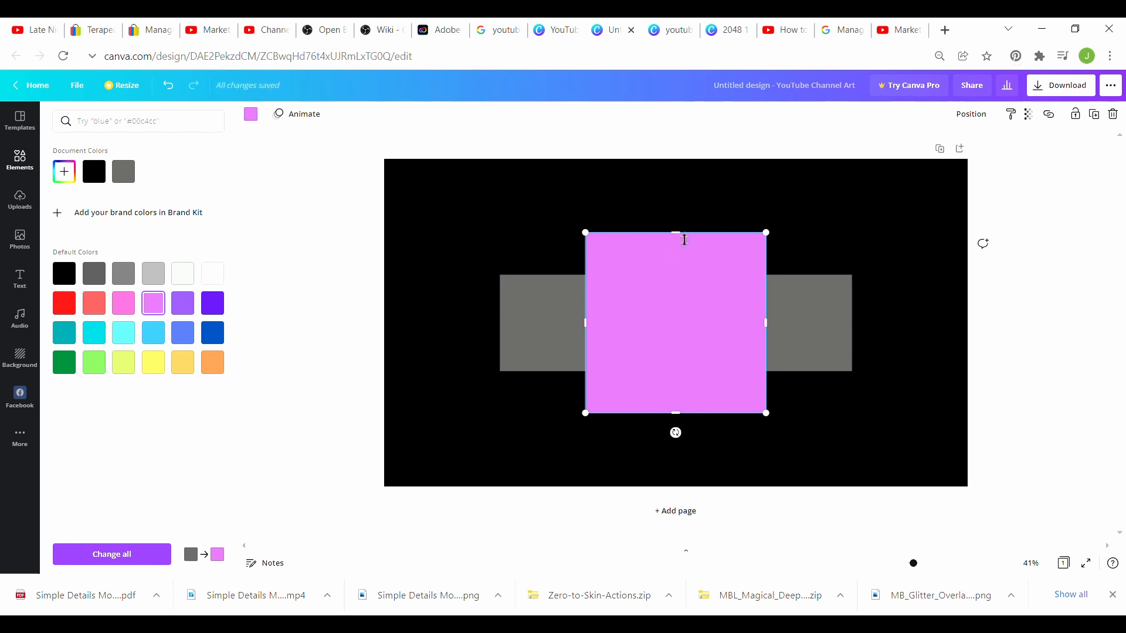
Step: Resize the violet bar to be wider than the grey bar and place it over it
{"action": "left_click_drag", "start_coordinate": [684, 239], "coordinate": [682, 275]}
{"action": "left_click_drag", "start_coordinate": [683, 414], "coordinate": [686, 376]}
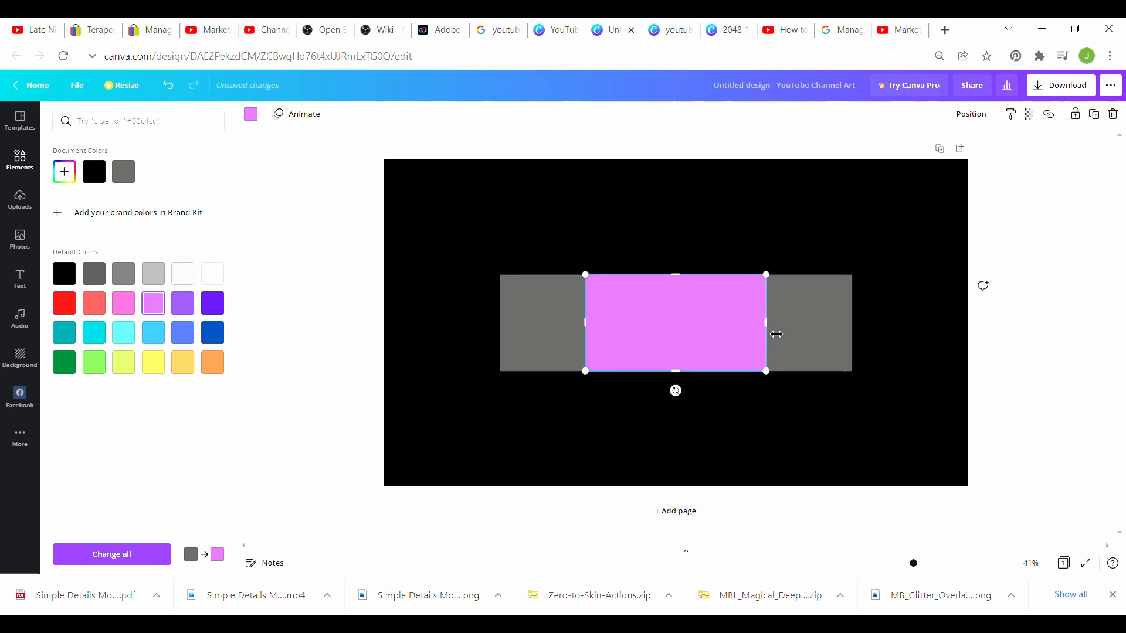
{"action": "left_click_drag", "start_coordinate": [776, 335], "coordinate": [933, 325]}
{"action": "left_click_drag", "start_coordinate": [584, 332], "coordinate": [509, 339]}
{"action": "left_click_drag", "start_coordinate": [628, 321], "coordinate": [653, 329]}
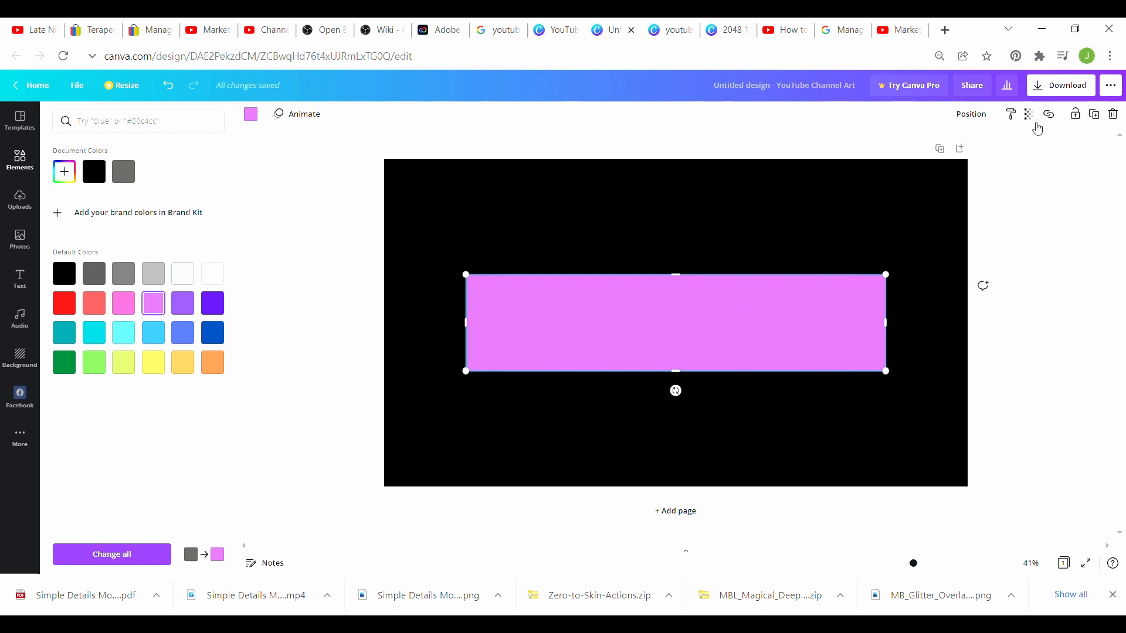
{"action": "left_click", "coordinate": [1030, 117]}
Step: Make the violet bar about half transparent and move it up
{"action": "left_click_drag", "start_coordinate": [992, 156], "coordinate": [963, 158]}
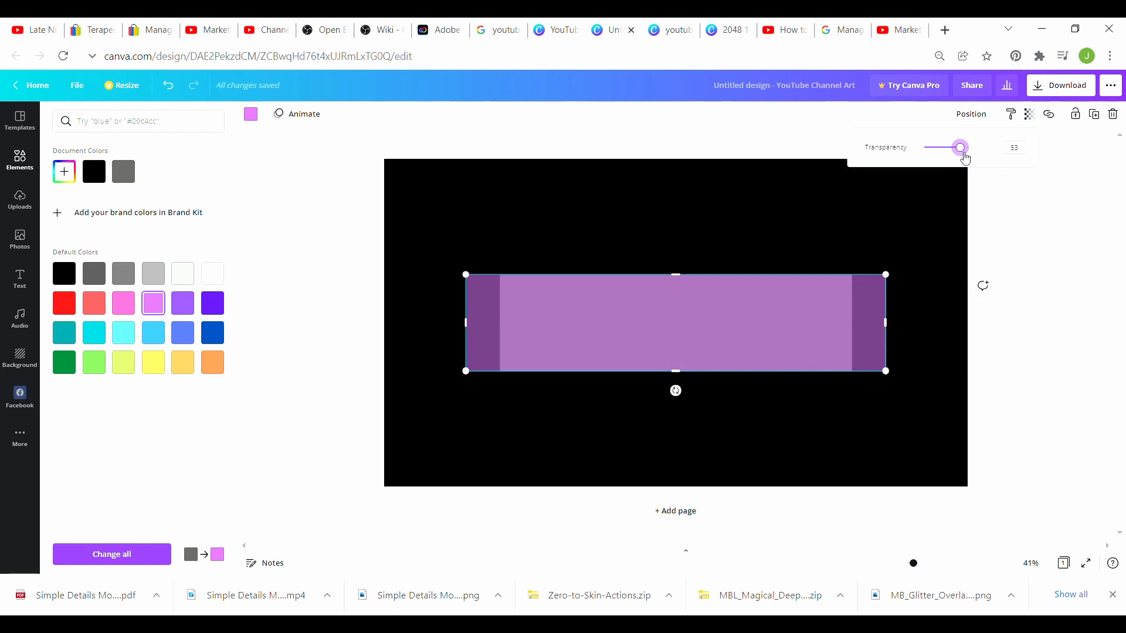
{"action": "left_click", "coordinate": [882, 332]}
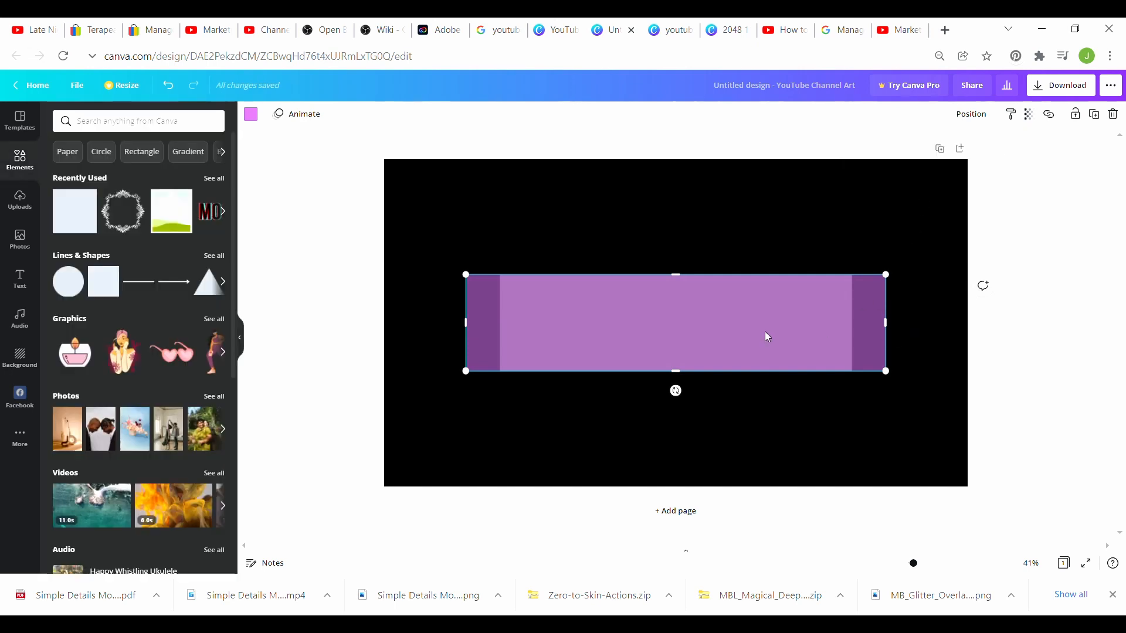
{"action": "left_click_drag", "start_coordinate": [767, 335], "coordinate": [761, 311]}
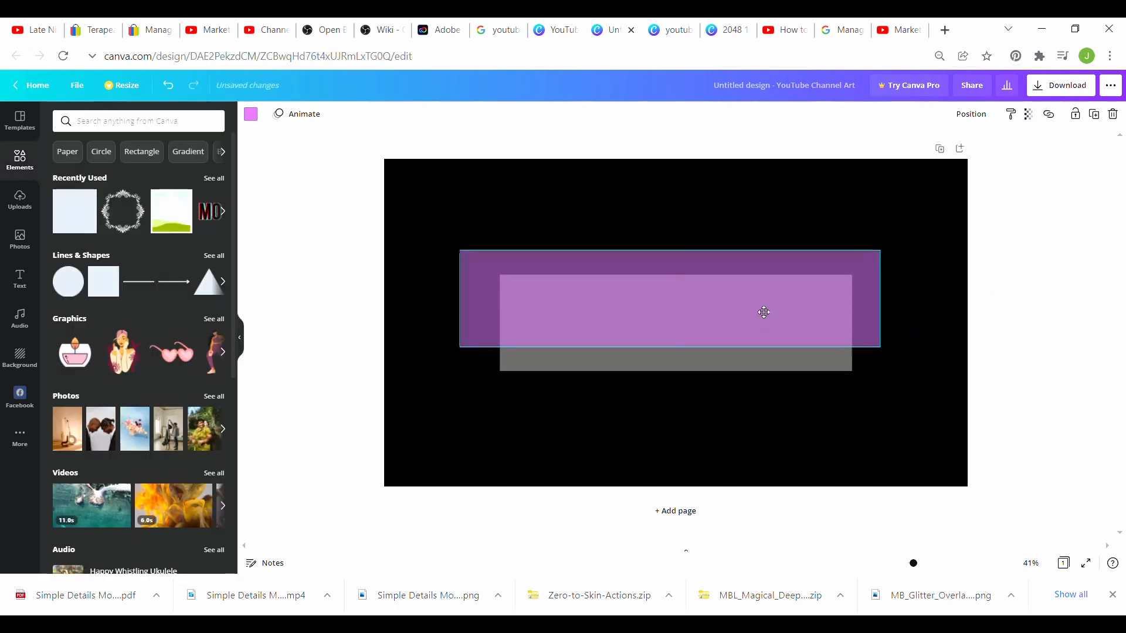
Step: Set the grey bar's transparency to 50 and nudge the purple bar down and right
{"action": "left_click", "coordinate": [750, 374]}
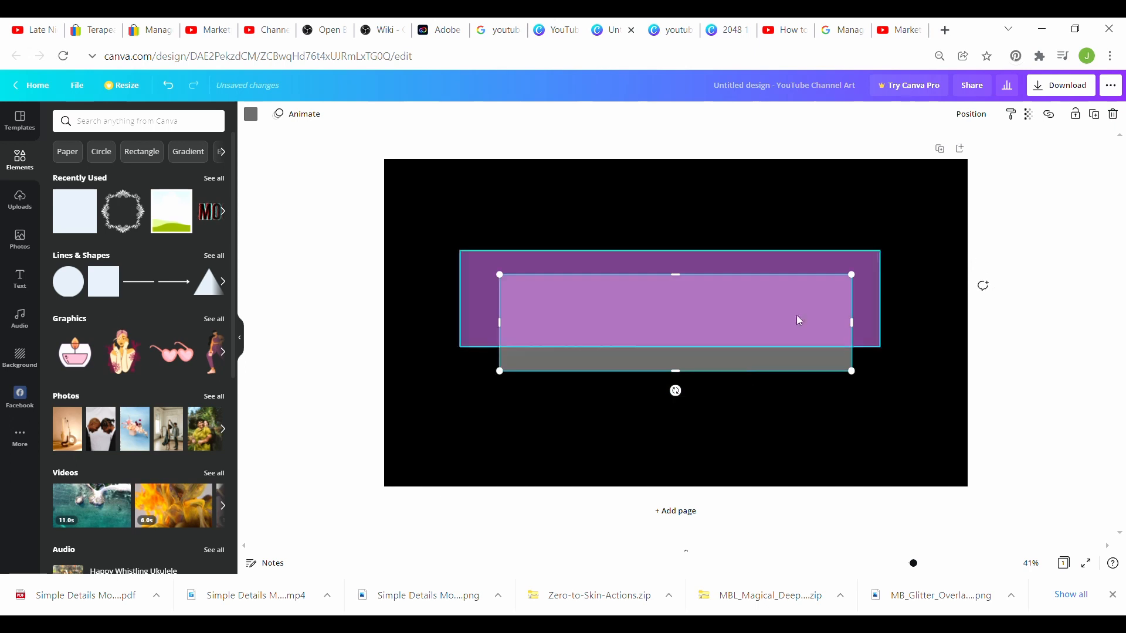
{"action": "left_click", "coordinate": [1029, 115]}
{"action": "left_click_drag", "start_coordinate": [997, 158], "coordinate": [962, 158]}
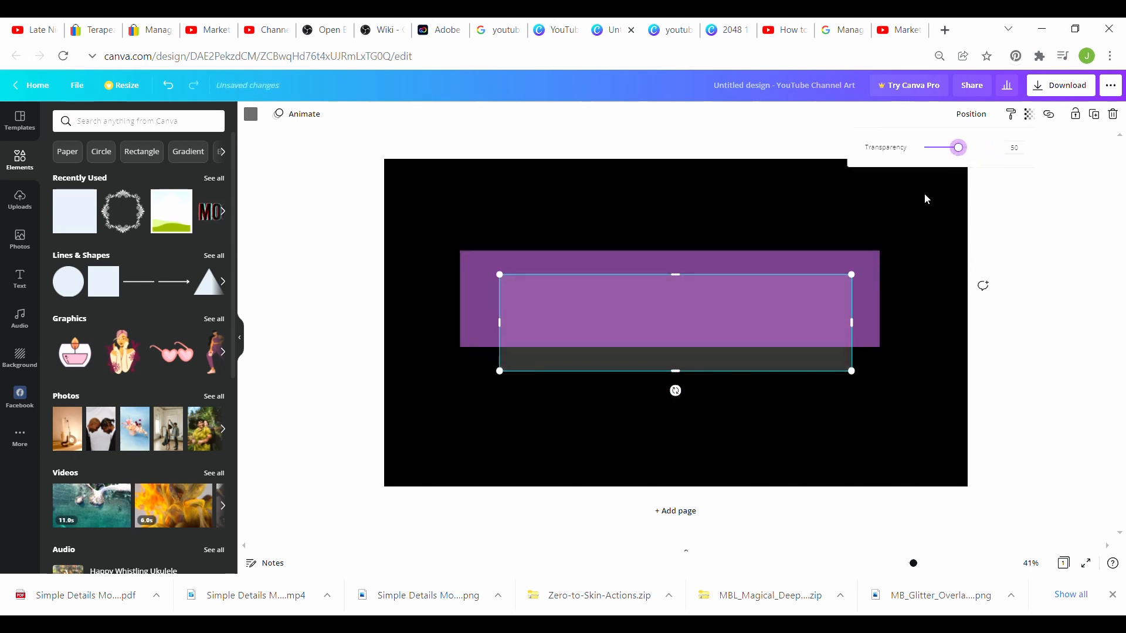
{"action": "left_click", "coordinate": [876, 270]}
{"action": "left_click_drag", "start_coordinate": [748, 287], "coordinate": [751, 311]}
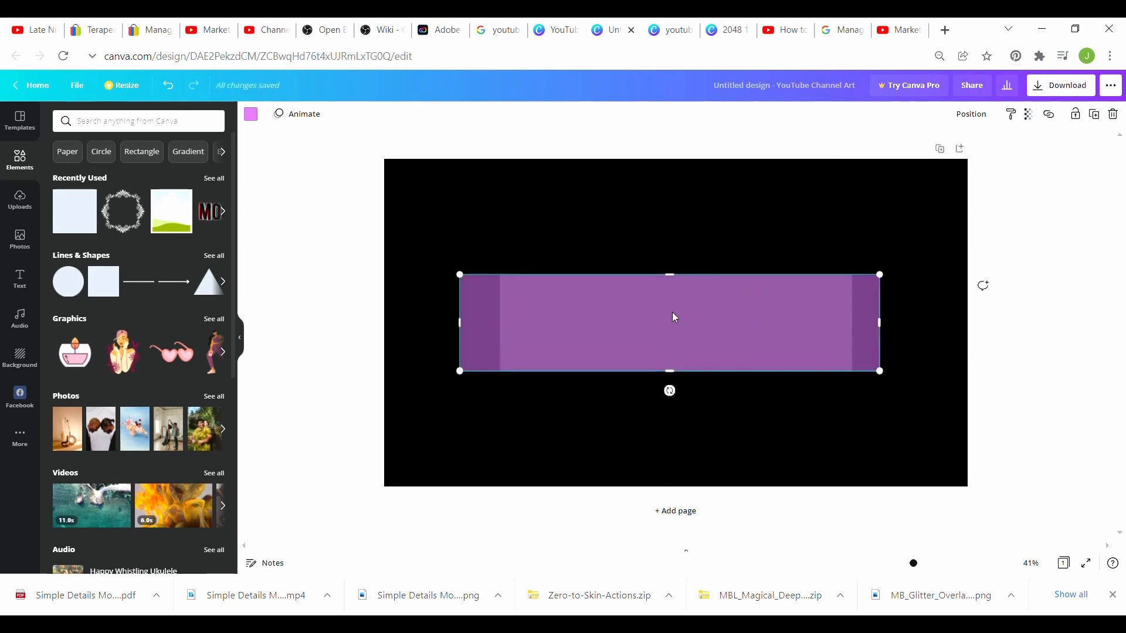
{"action": "left_click_drag", "start_coordinate": [675, 317], "coordinate": [689, 329]}
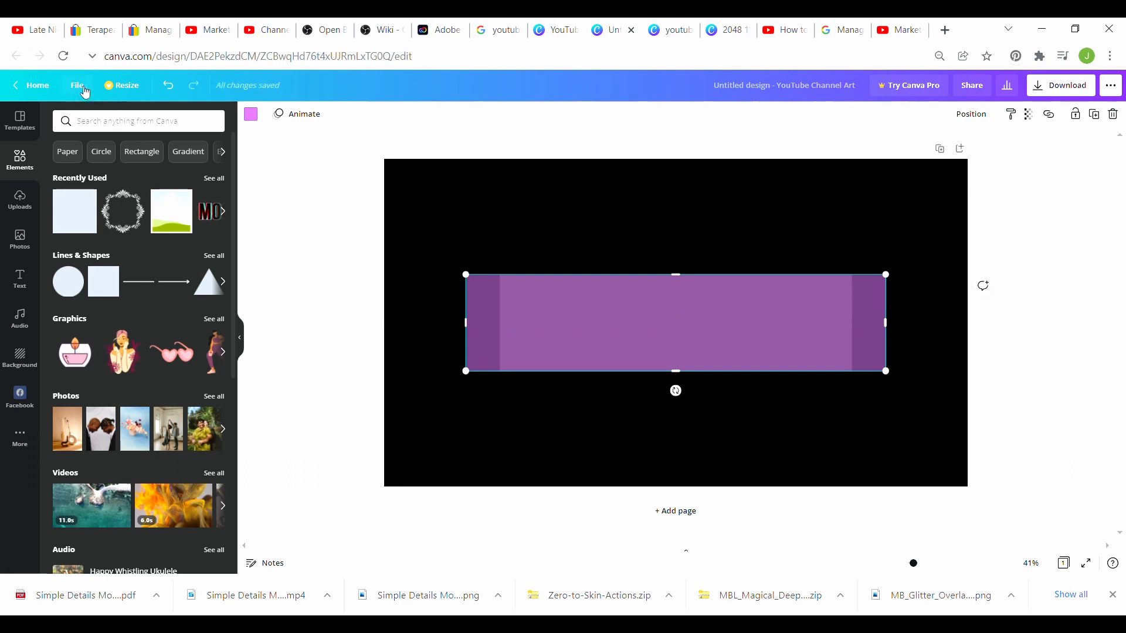
Step: Show rulers and add horizontal and vertical guides at the rectangle's edges
{"action": "left_click", "coordinate": [84, 90]}
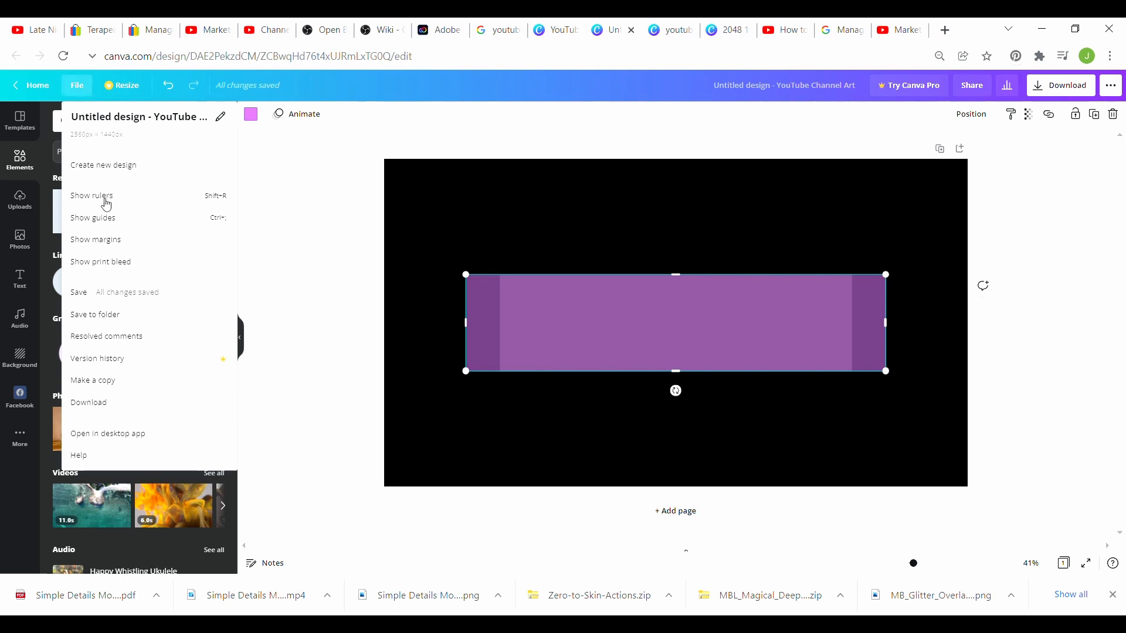
{"action": "left_click", "coordinate": [101, 198]}
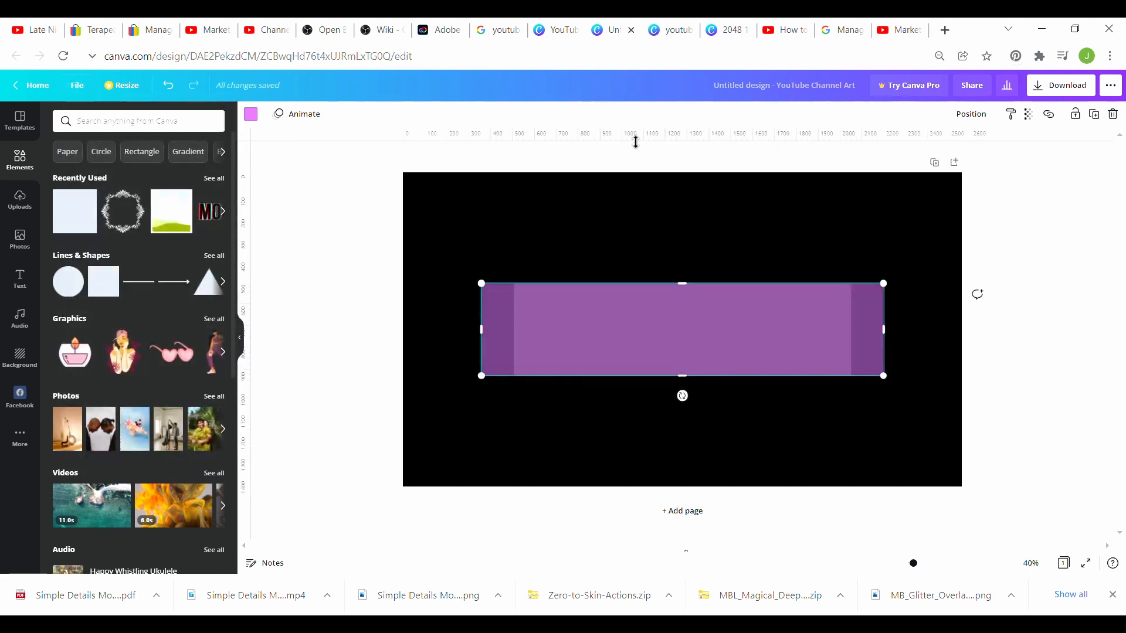
{"action": "left_click_drag", "start_coordinate": [635, 138], "coordinate": [640, 288]}
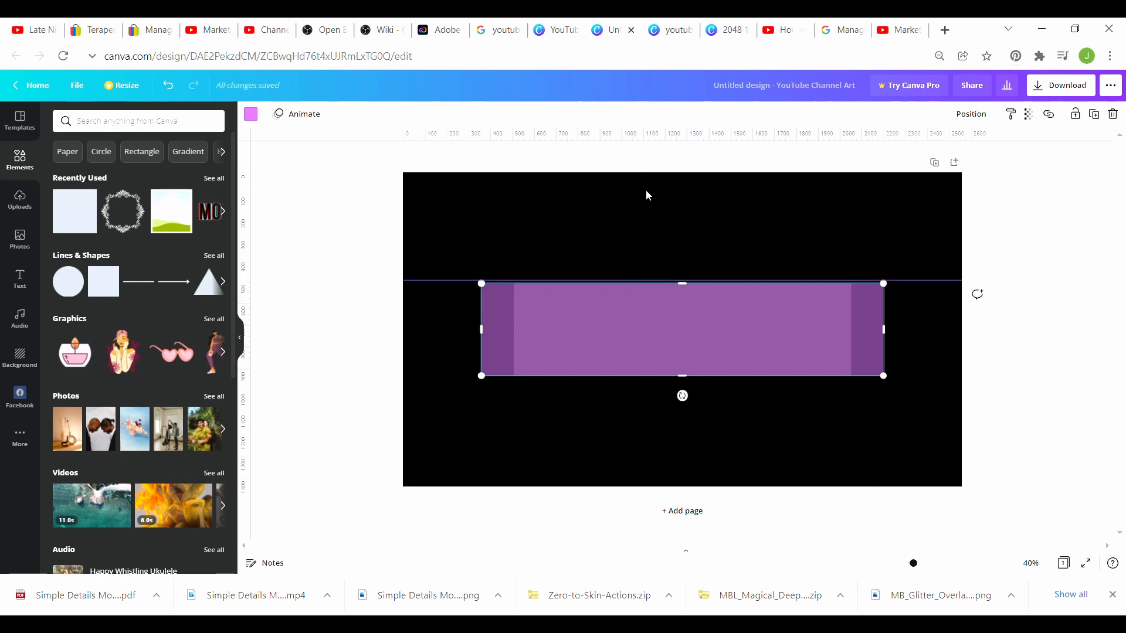
{"action": "left_click_drag", "start_coordinate": [678, 143], "coordinate": [669, 385]}
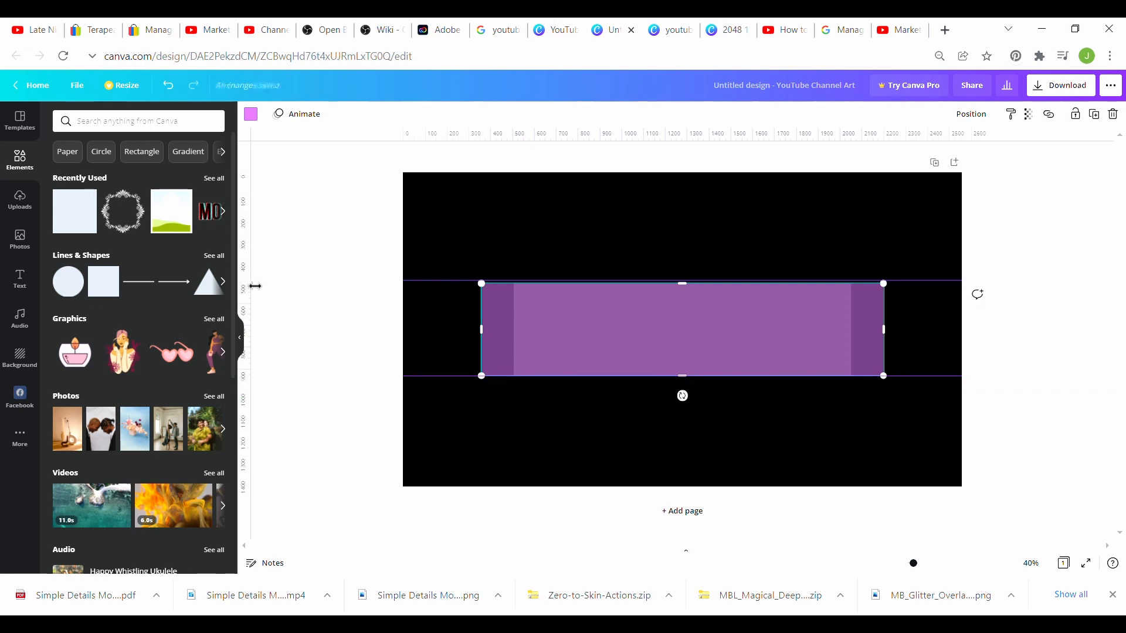
{"action": "left_click_drag", "start_coordinate": [422, 134], "coordinate": [515, 131]}
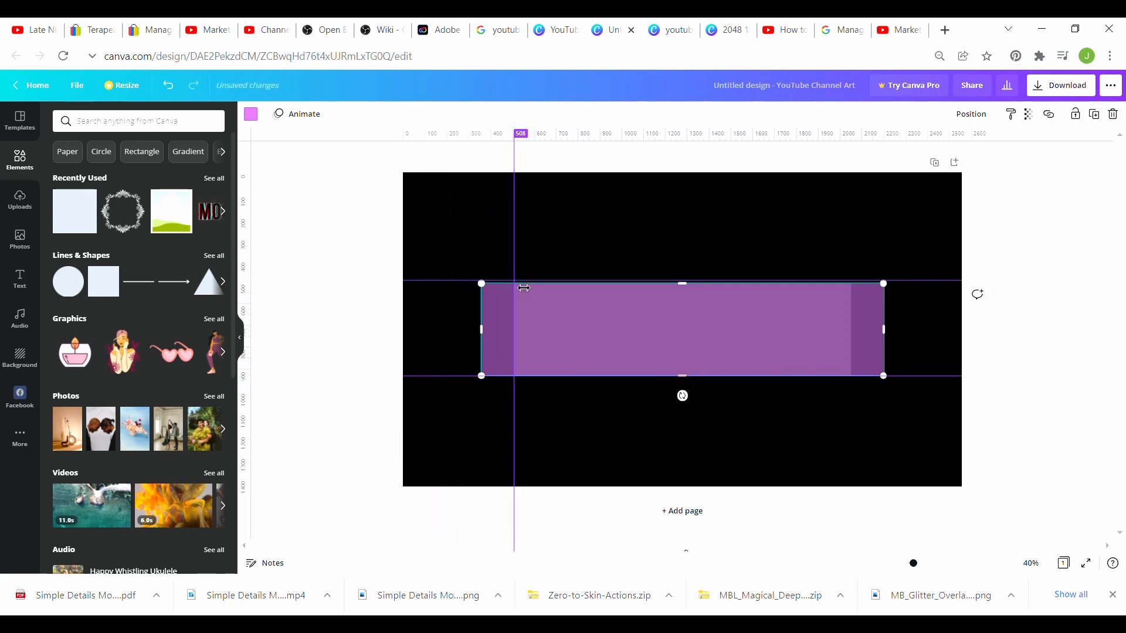
{"action": "left_click_drag", "start_coordinate": [256, 280], "coordinate": [482, 281]}
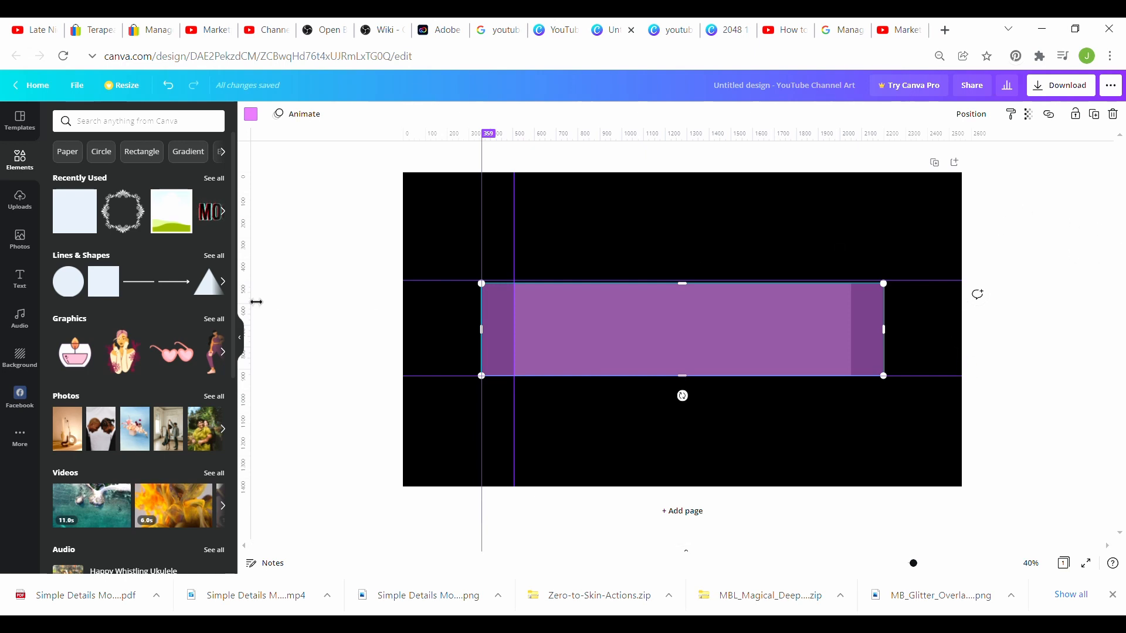
{"action": "left_click_drag", "start_coordinate": [252, 301], "coordinate": [889, 277]}
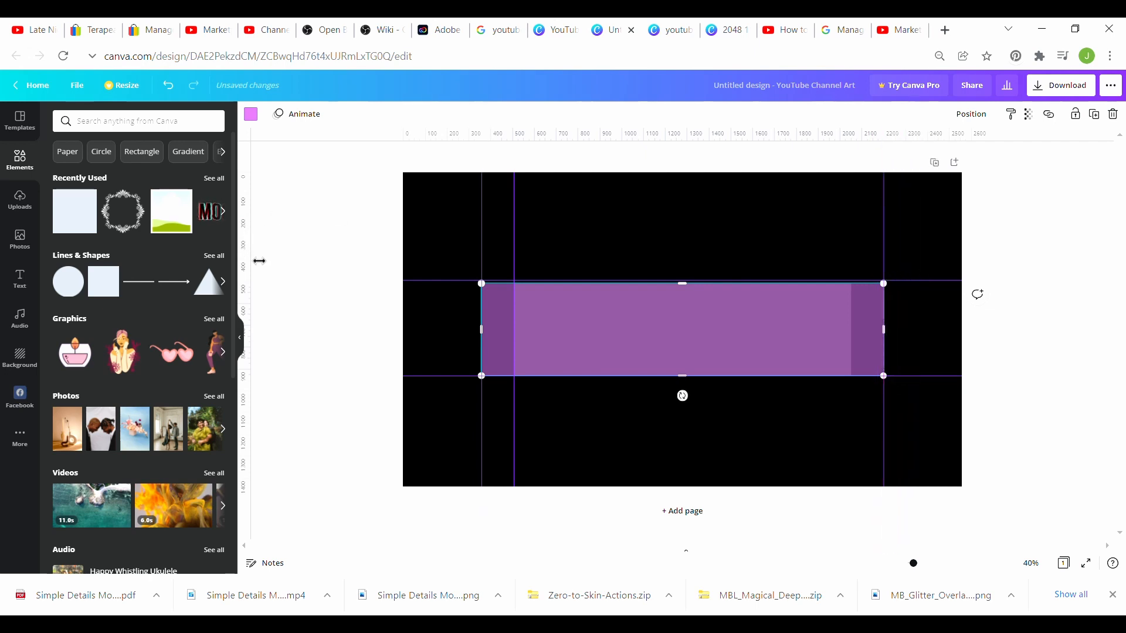
{"action": "mouse_move", "coordinate": [258, 256]}
{"action": "left_mouse_down"}
{"action": "mouse_move", "coordinate": [893, 293]}
{"action": "mouse_move", "coordinate": [860, 296]}
{"action": "left_mouse_up"}
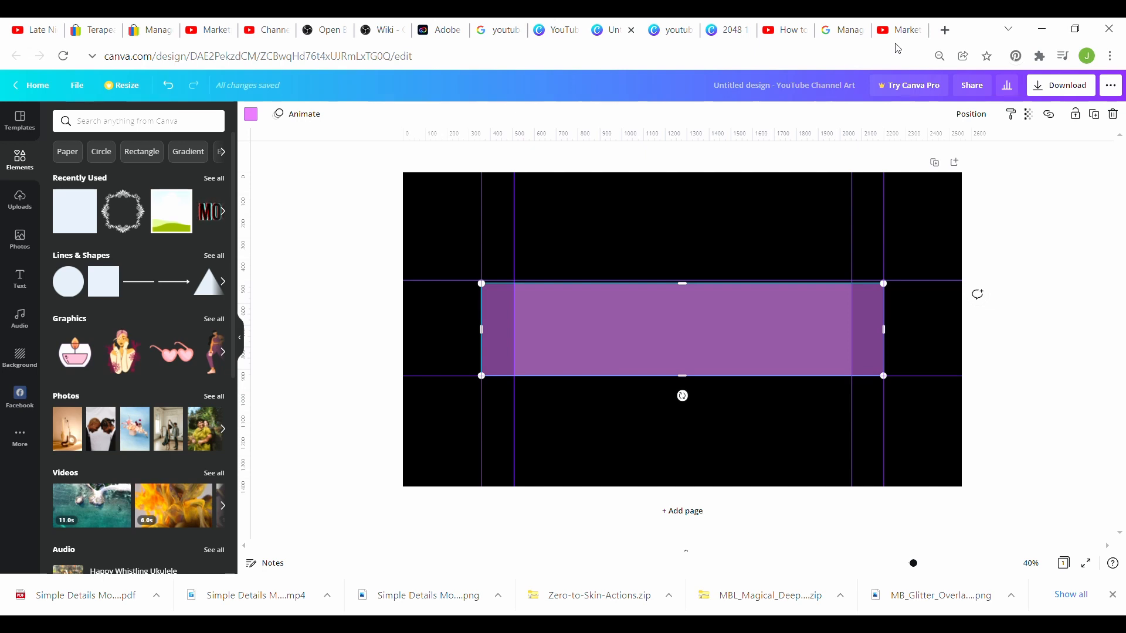
Step: Delete the purple and the grey rectangles
{"action": "key", "text": "Delete"}
{"action": "left_click", "coordinate": [625, 320]}
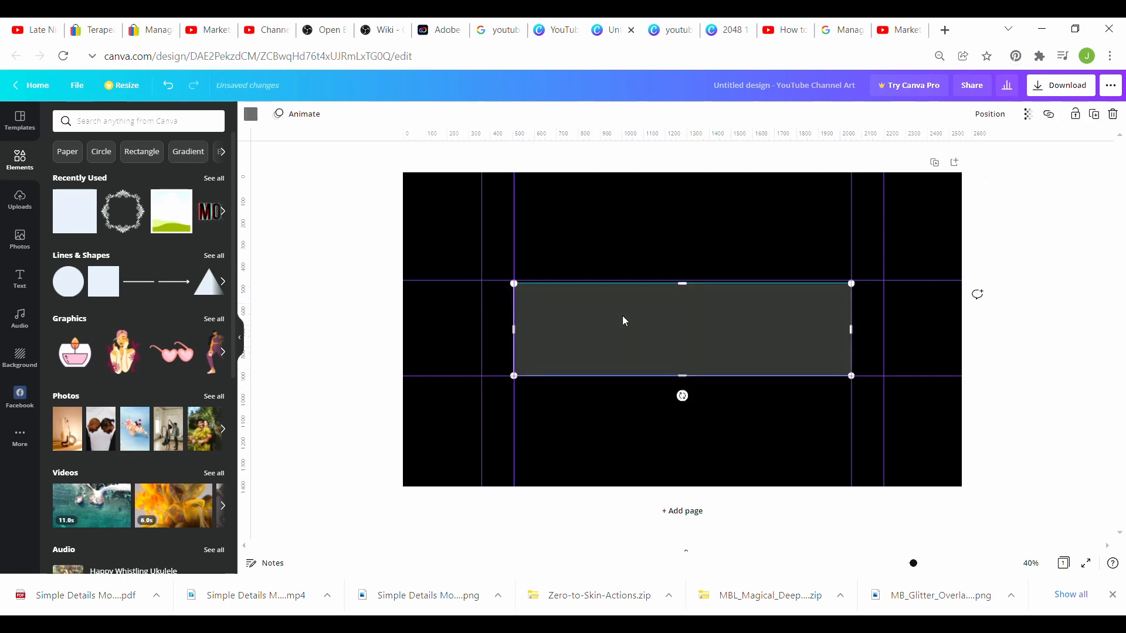
{"action": "key", "text": "Delete"}
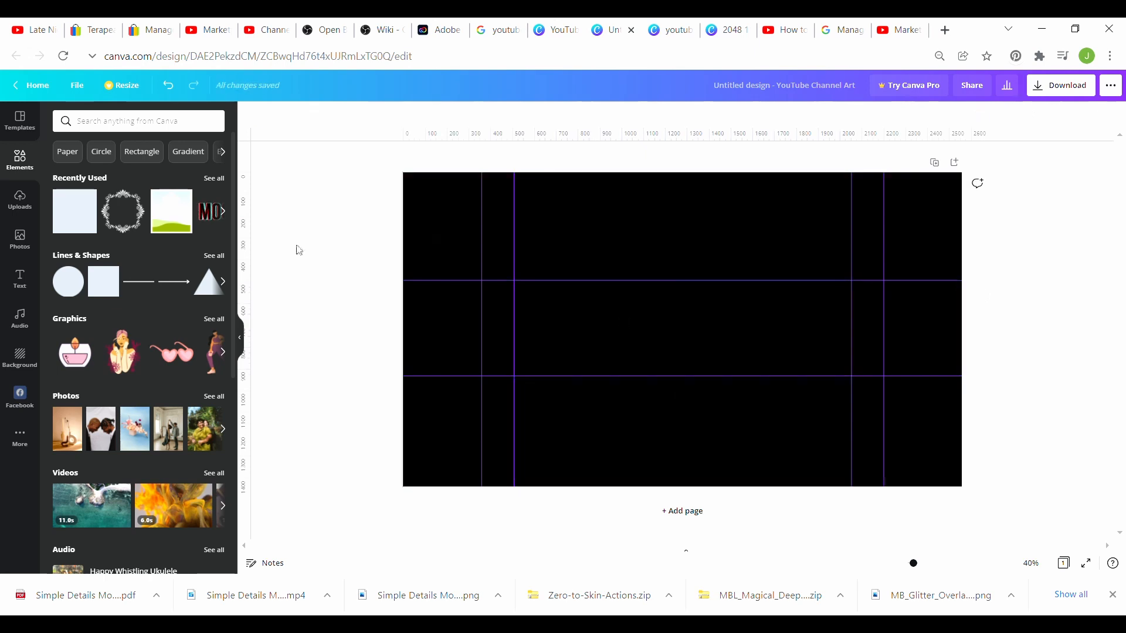
Step: Add the rose-and-peony photo from Uploads and stretch it edge to edge over the banner
{"action": "left_click", "coordinate": [19, 211]}
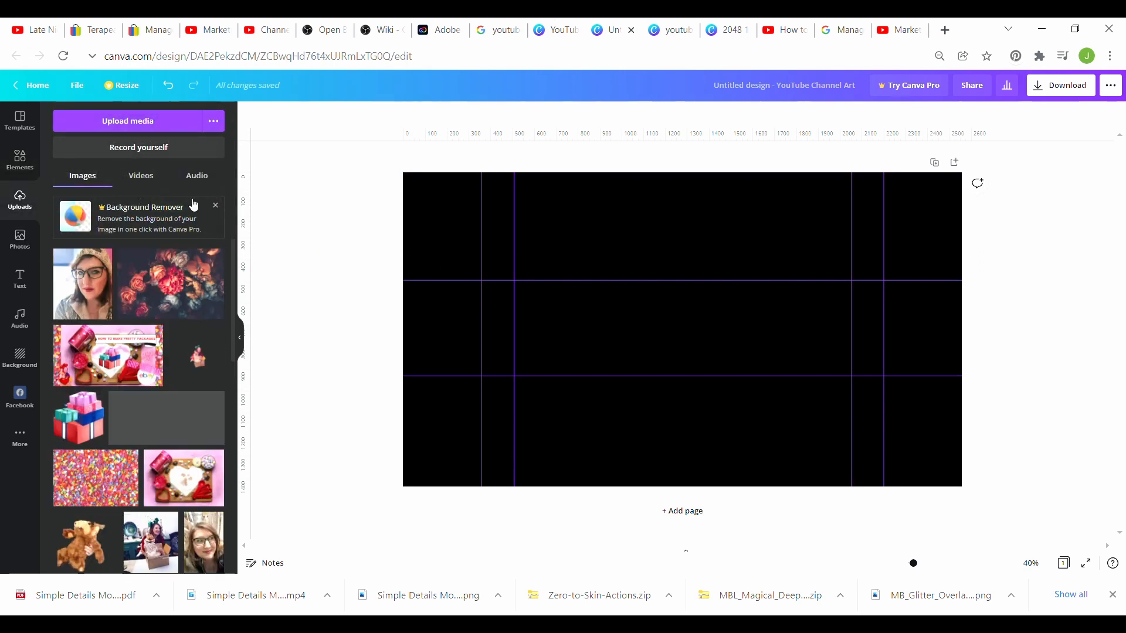
{"action": "left_click", "coordinate": [180, 275]}
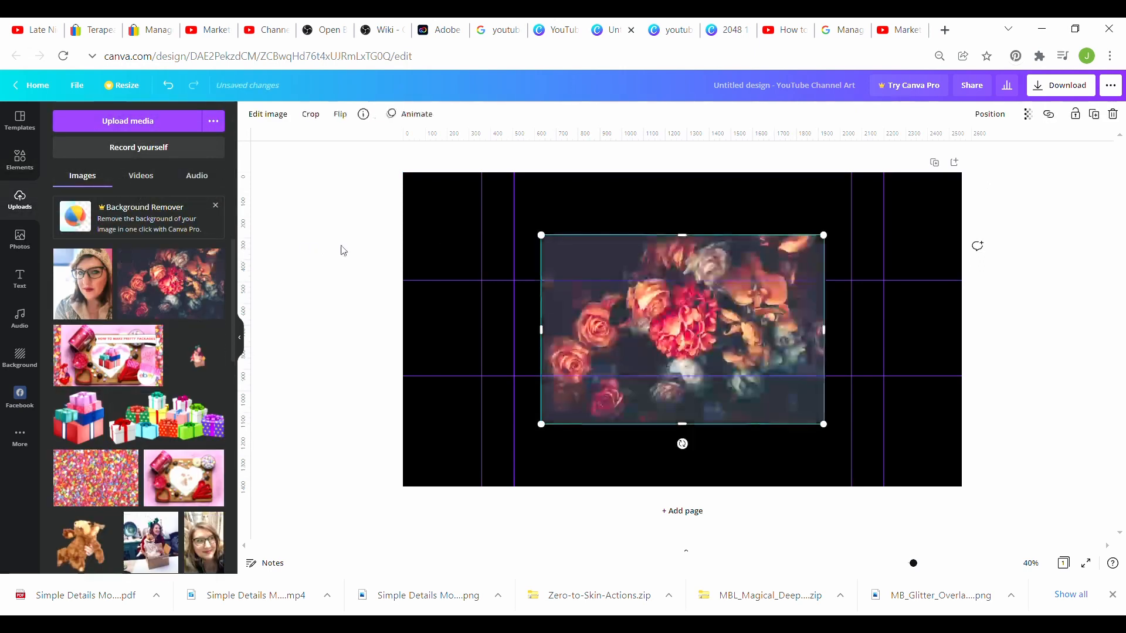
{"action": "left_click_drag", "start_coordinate": [540, 233], "coordinate": [417, 152]}
{"action": "left_click_drag", "start_coordinate": [824, 425], "coordinate": [993, 486]}
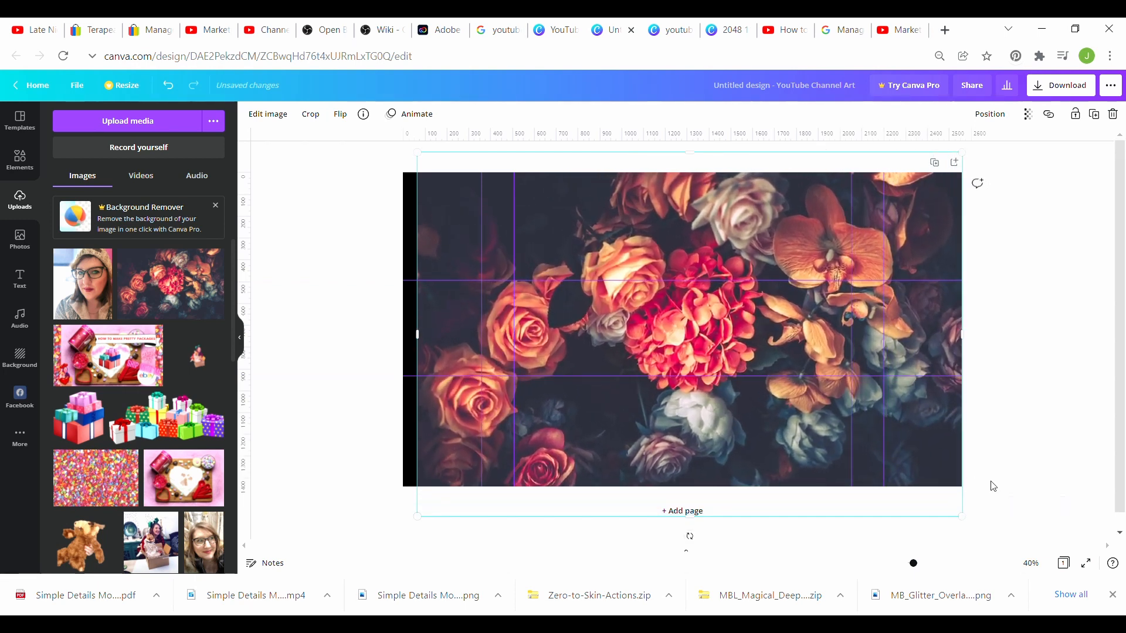
{"action": "left_click_drag", "start_coordinate": [418, 337], "coordinate": [406, 336]}
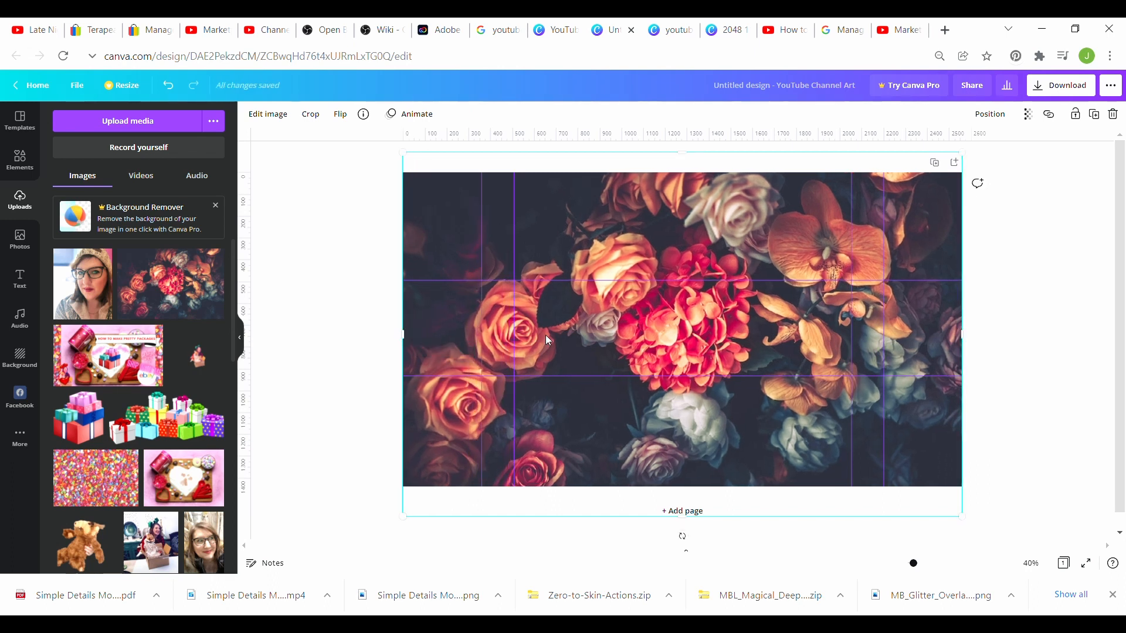
{"action": "mouse_move", "coordinate": [547, 339]}
{"action": "left_mouse_down"}
{"action": "mouse_move", "coordinate": [544, 321]}
{"action": "mouse_move", "coordinate": [556, 322]}
{"action": "mouse_move", "coordinate": [553, 355]}
{"action": "mouse_move", "coordinate": [548, 305]}
{"action": "mouse_move", "coordinate": [548, 327]}
{"action": "mouse_move", "coordinate": [516, 329]}
{"action": "mouse_move", "coordinate": [543, 329]}
{"action": "mouse_move", "coordinate": [559, 375]}
{"action": "mouse_move", "coordinate": [549, 348]}
{"action": "left_mouse_up"}
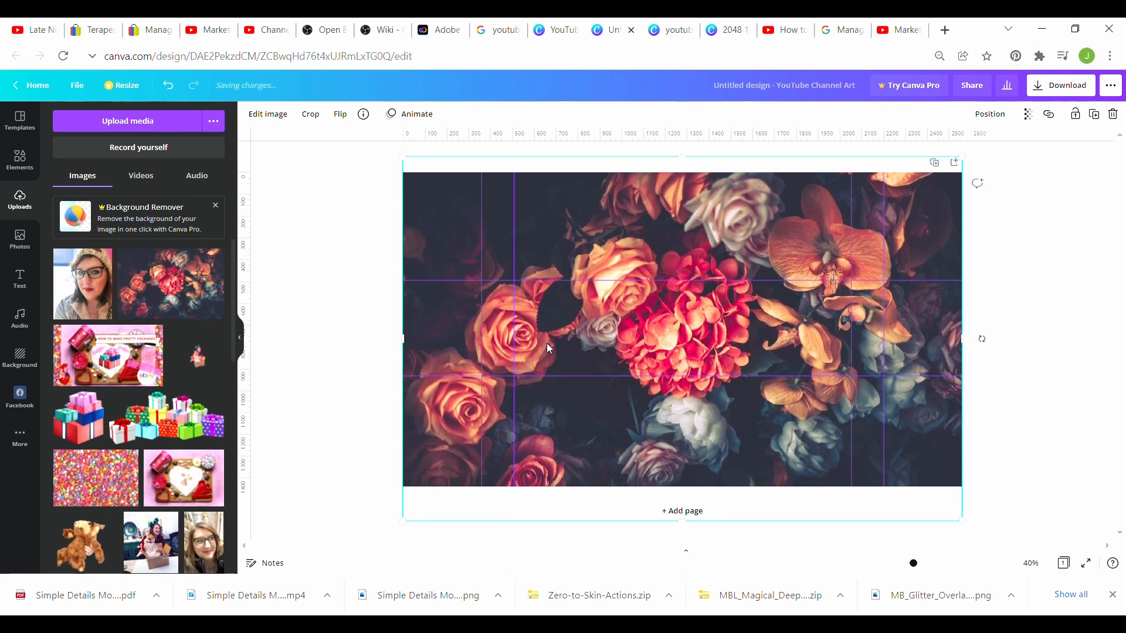
Step: Add the recently used picture frame, shrink it, and place it right of centre over the flowers
{"action": "left_click", "coordinate": [557, 153]}
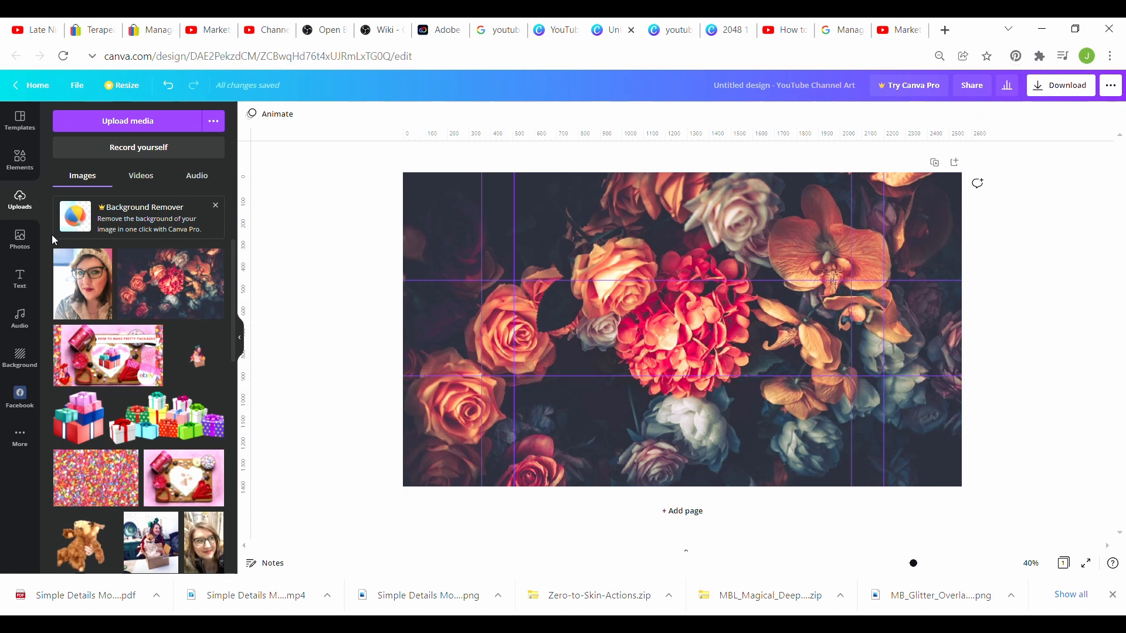
{"action": "left_click", "coordinate": [20, 157]}
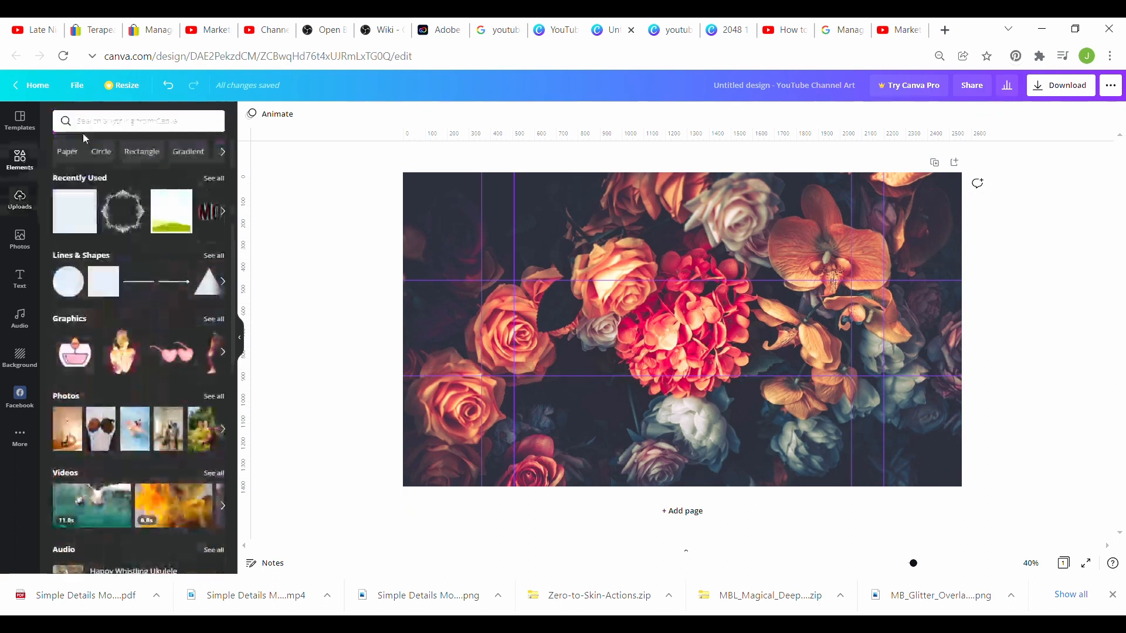
{"action": "left_click", "coordinate": [183, 230]}
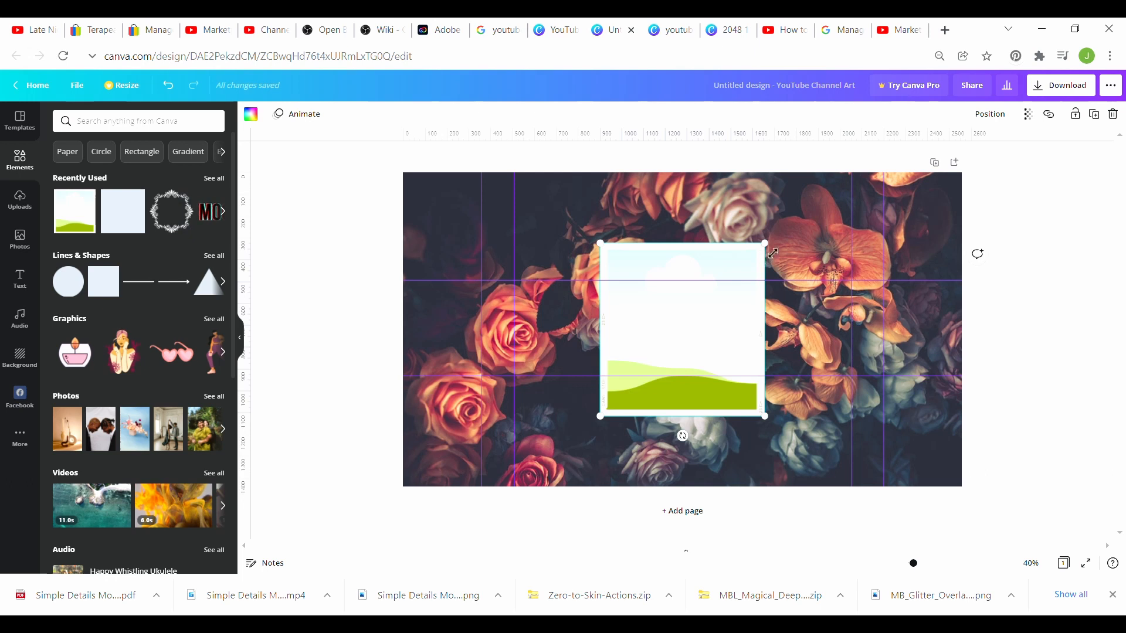
{"action": "left_click_drag", "start_coordinate": [773, 253], "coordinate": [729, 300]}
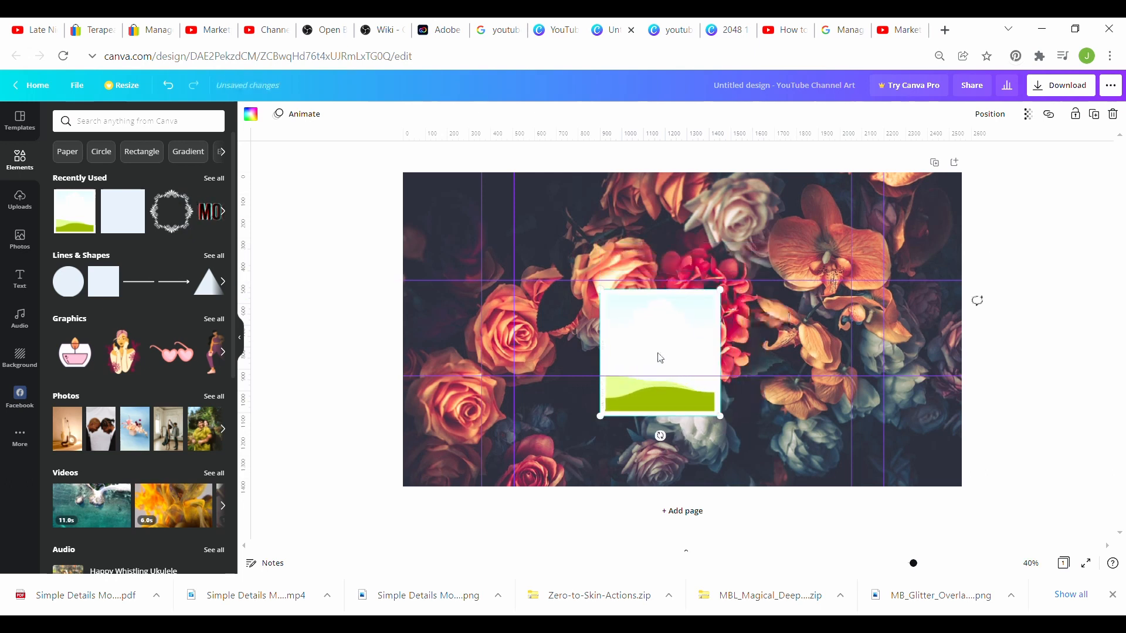
{"action": "left_click_drag", "start_coordinate": [660, 358], "coordinate": [774, 337]}
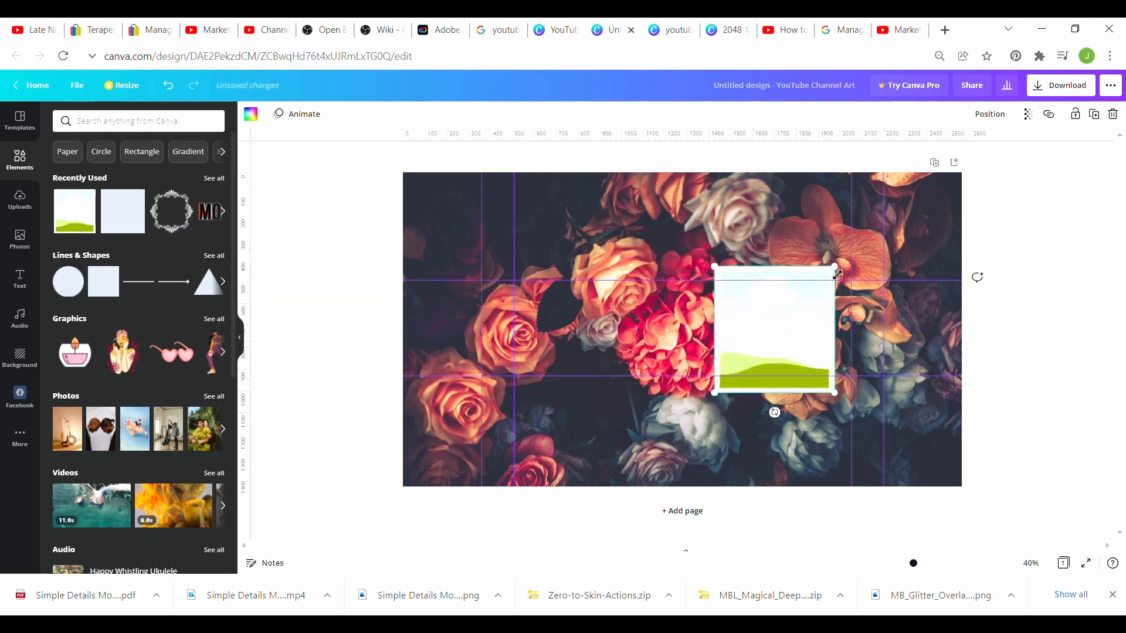
{"action": "left_click_drag", "start_coordinate": [841, 273], "coordinate": [794, 319]}
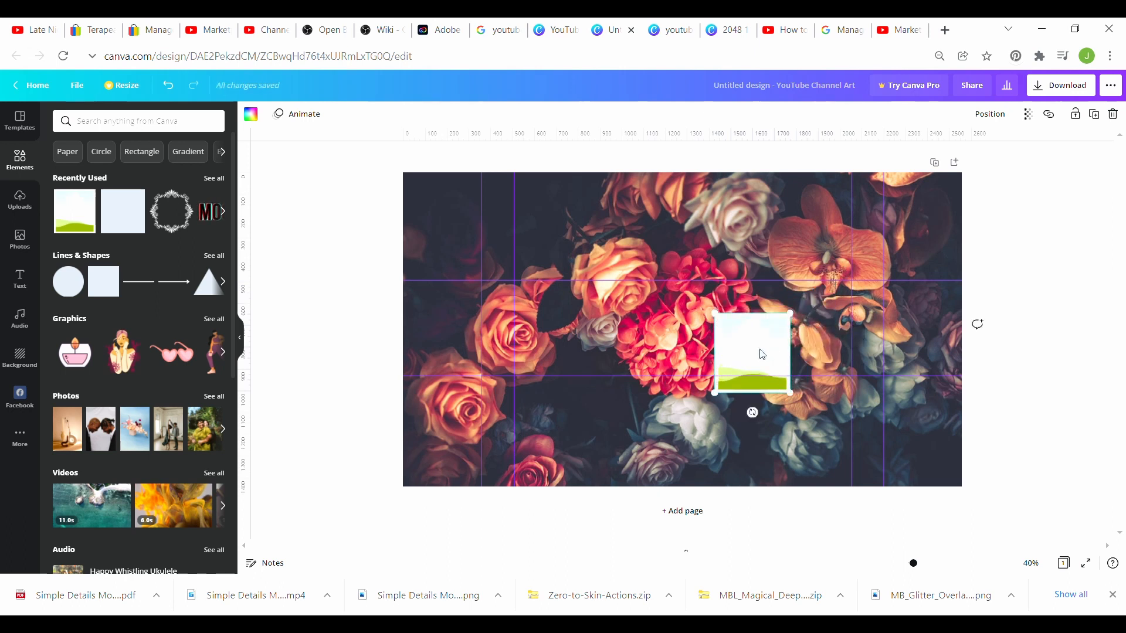
{"action": "left_click_drag", "start_coordinate": [765, 355], "coordinate": [835, 294]}
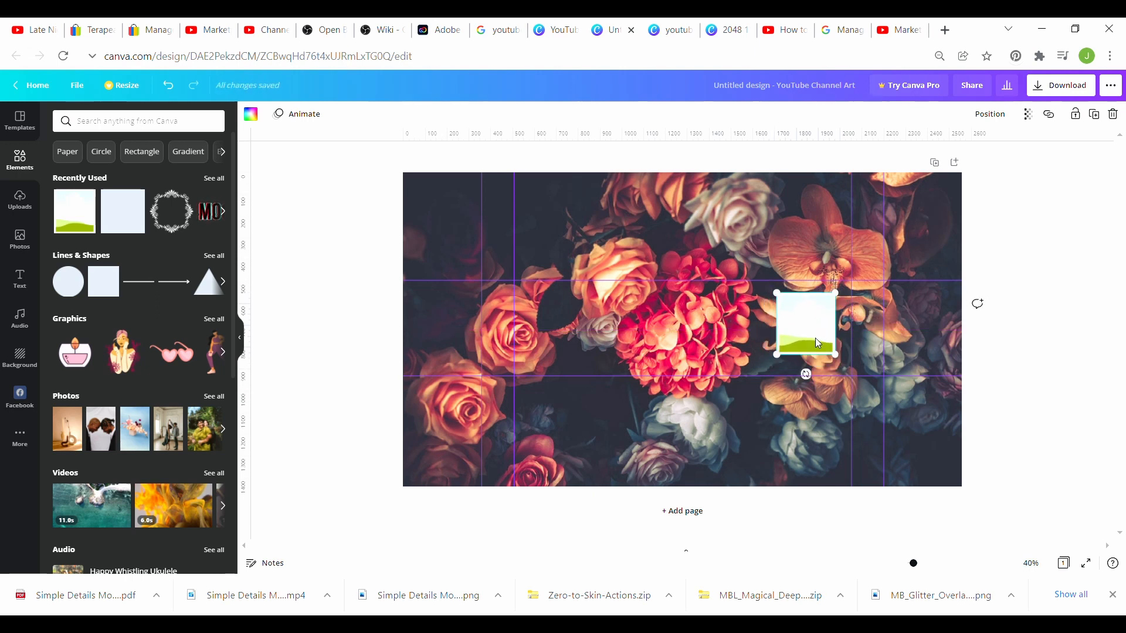
Step: Drop the selfie photo from Uploads into the small frame and reposition it inside
{"action": "left_click", "coordinate": [20, 199]}
{"action": "left_click", "coordinate": [83, 284]}
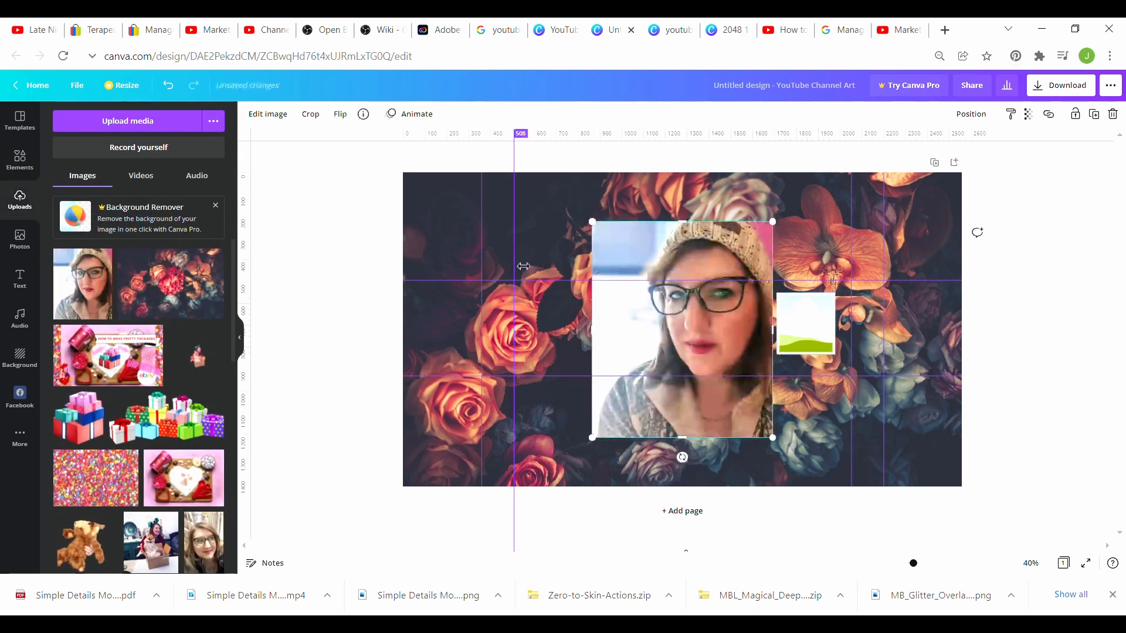
{"action": "left_click_drag", "start_coordinate": [698, 339], "coordinate": [806, 335]}
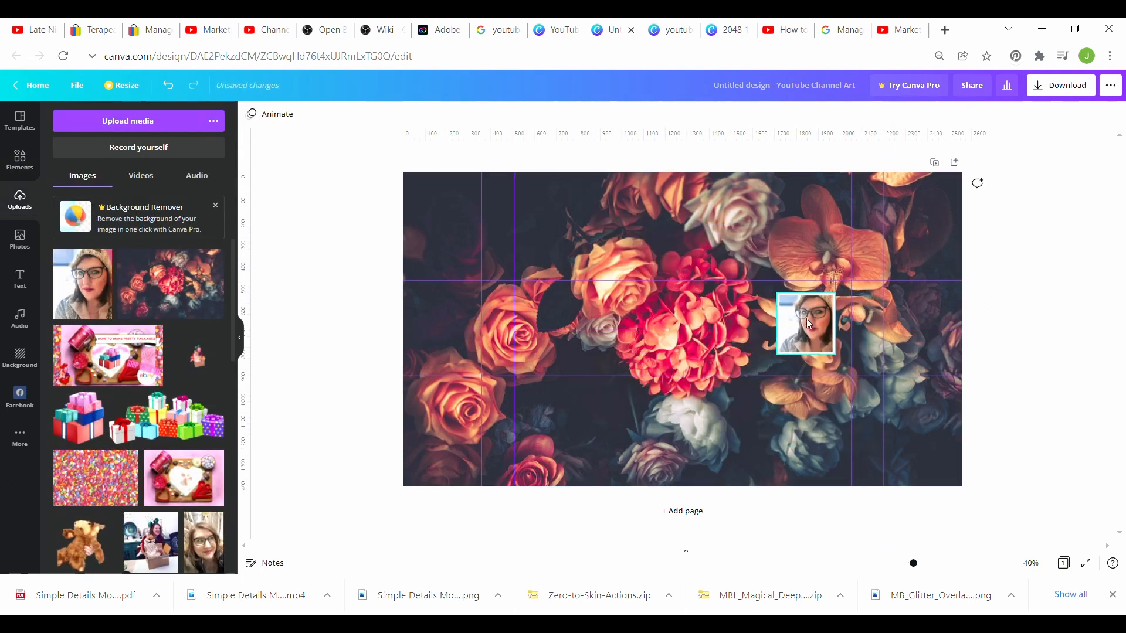
{"action": "double_click", "coordinate": [807, 318]}
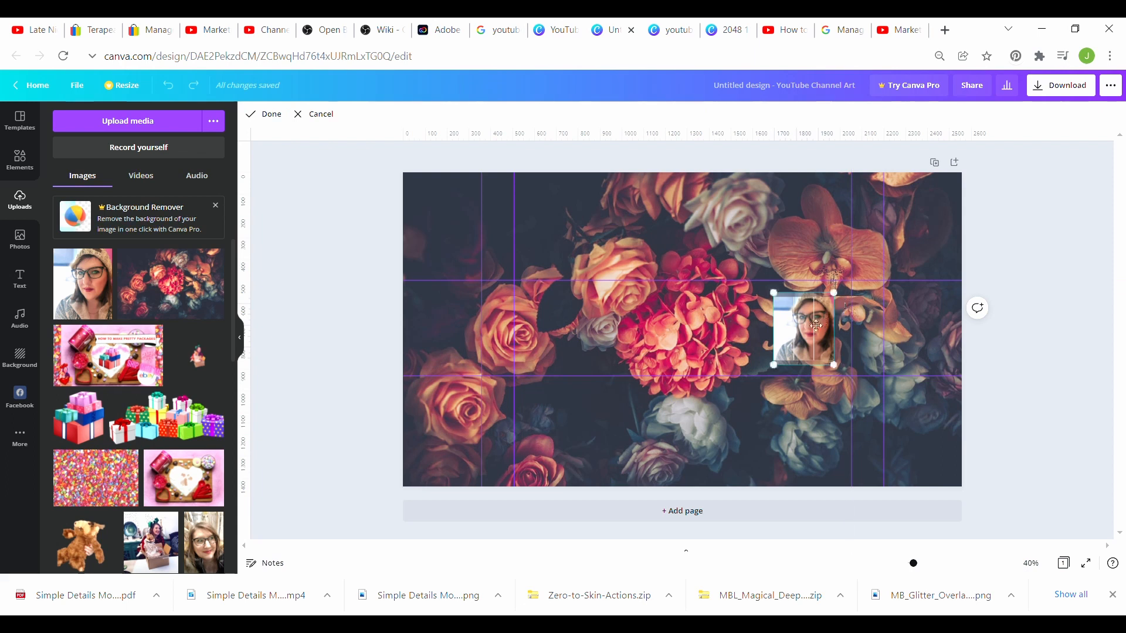
{"action": "left_click_drag", "start_coordinate": [813, 329], "coordinate": [809, 357]}
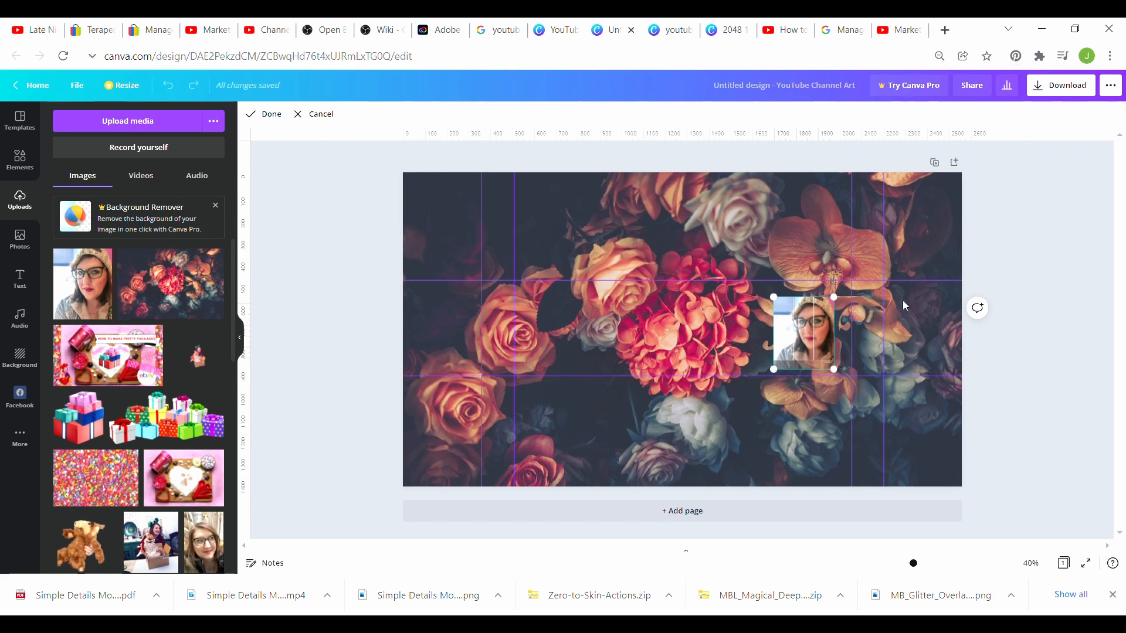
{"action": "left_click", "coordinate": [1008, 264]}
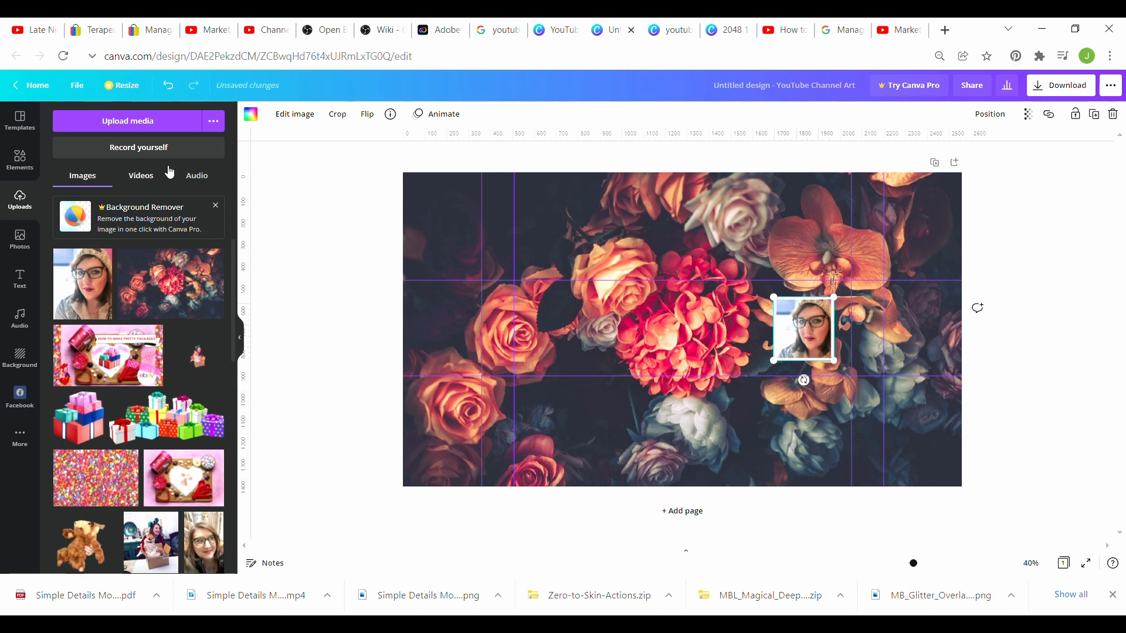
Step: Add the recently used ornate frame graphic and centre it around the selfie
{"action": "left_click", "coordinate": [24, 162]}
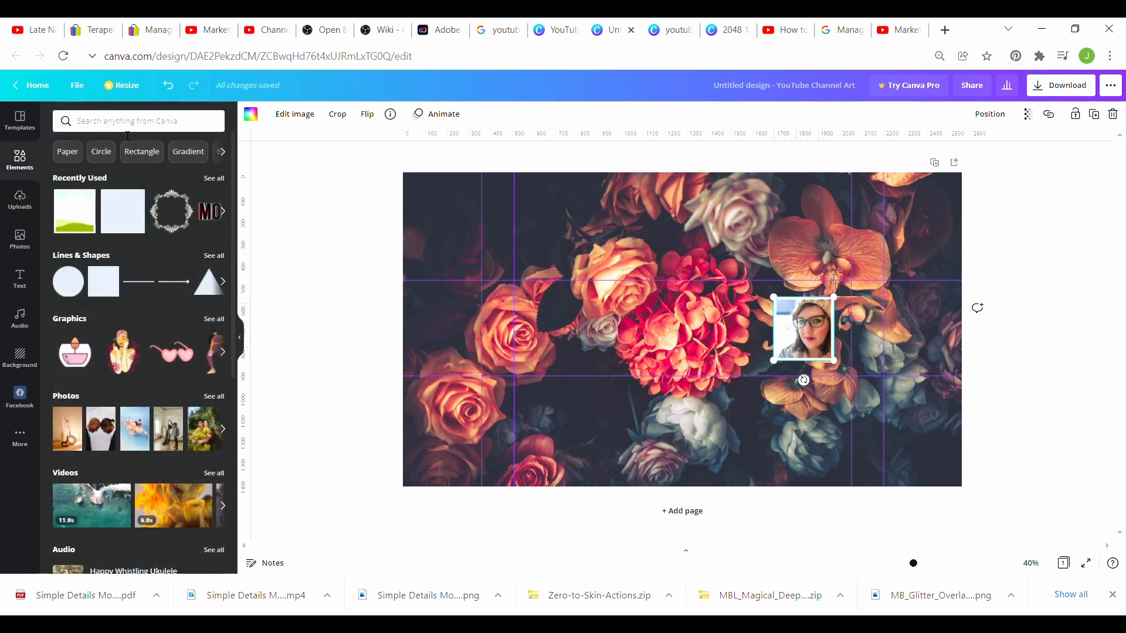
{"action": "left_click", "coordinate": [181, 219]}
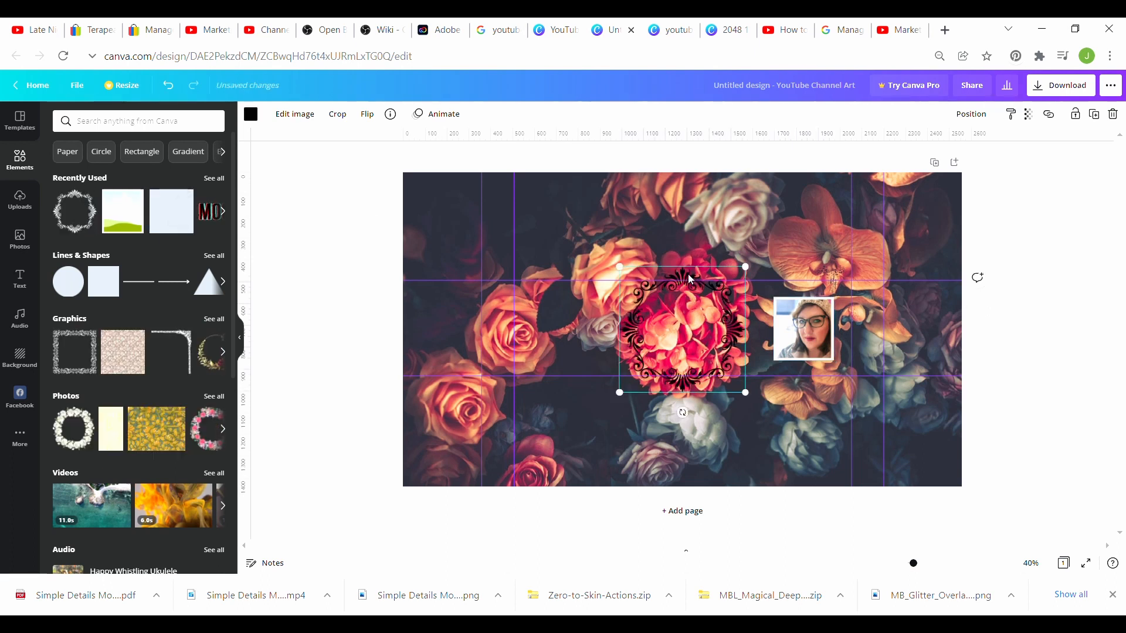
{"action": "left_click_drag", "start_coordinate": [672, 275], "coordinate": [790, 276]}
{"action": "left_click_drag", "start_coordinate": [871, 275], "coordinate": [853, 291]}
{"action": "left_click_drag", "start_coordinate": [746, 319], "coordinate": [762, 312]}
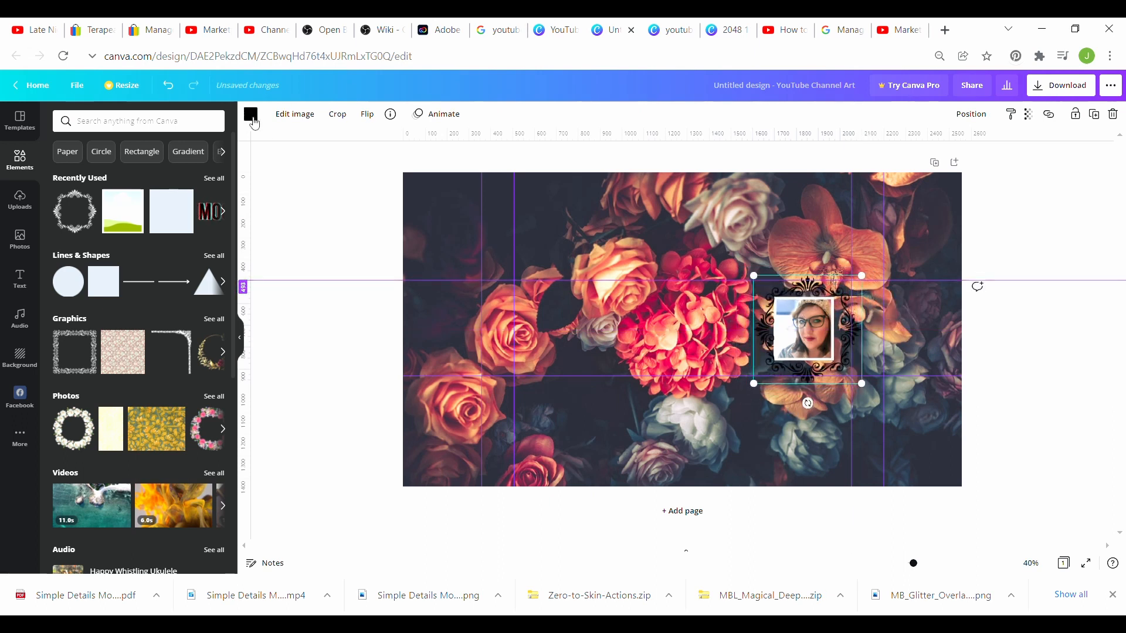
Step: Turn the ornate frame white and resize it snugly around the selfie
{"action": "left_click", "coordinate": [250, 114]}
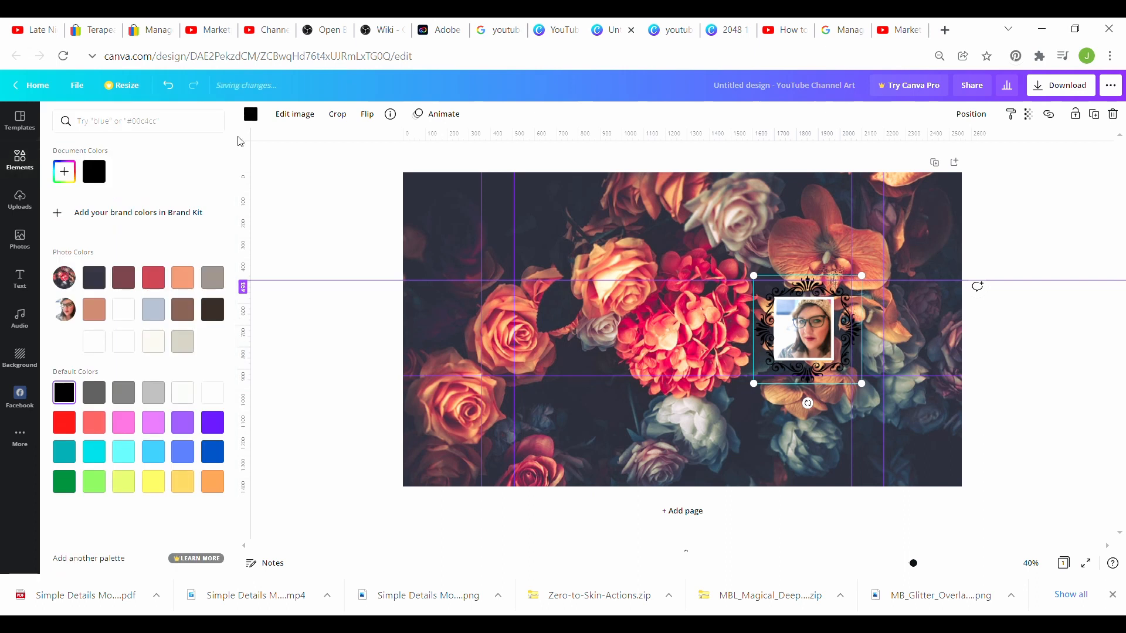
{"action": "left_click", "coordinate": [70, 176]}
{"action": "left_click", "coordinate": [212, 393]}
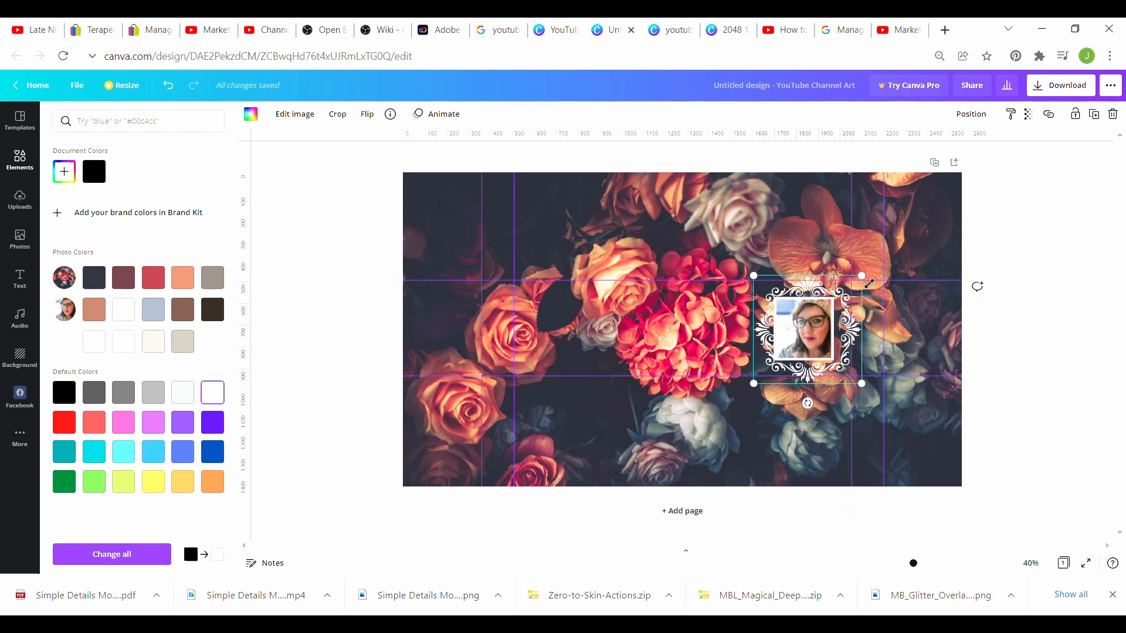
{"action": "left_click_drag", "start_coordinate": [869, 283], "coordinate": [858, 296]}
{"action": "left_click_drag", "start_coordinate": [763, 344], "coordinate": [769, 345]}
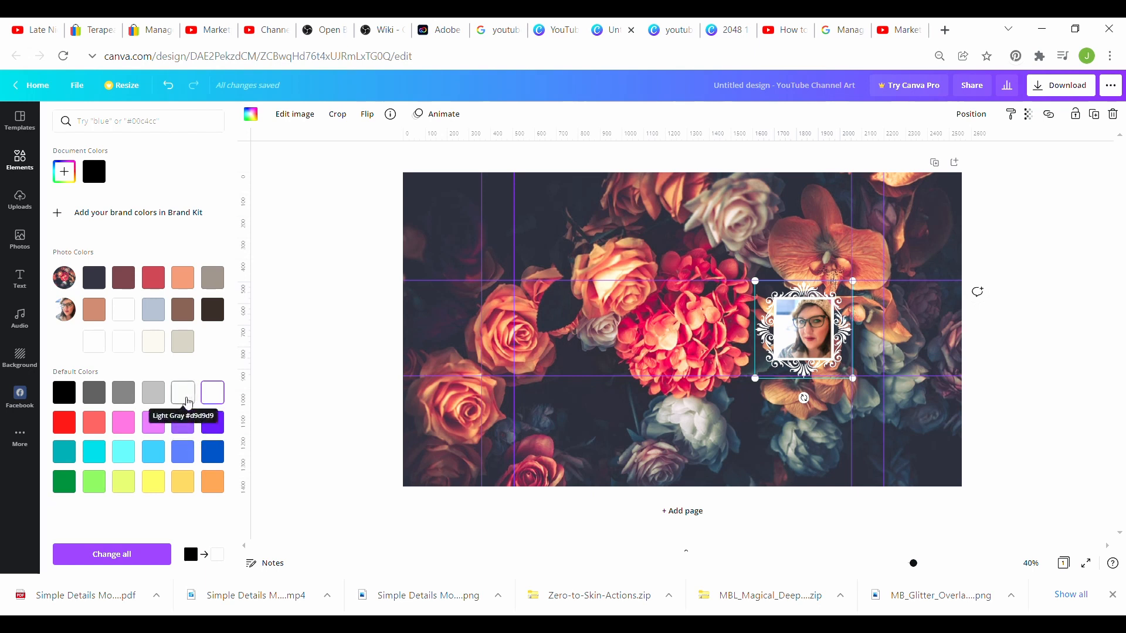
{"action": "left_click", "coordinate": [183, 394]}
{"action": "left_click", "coordinate": [212, 393]}
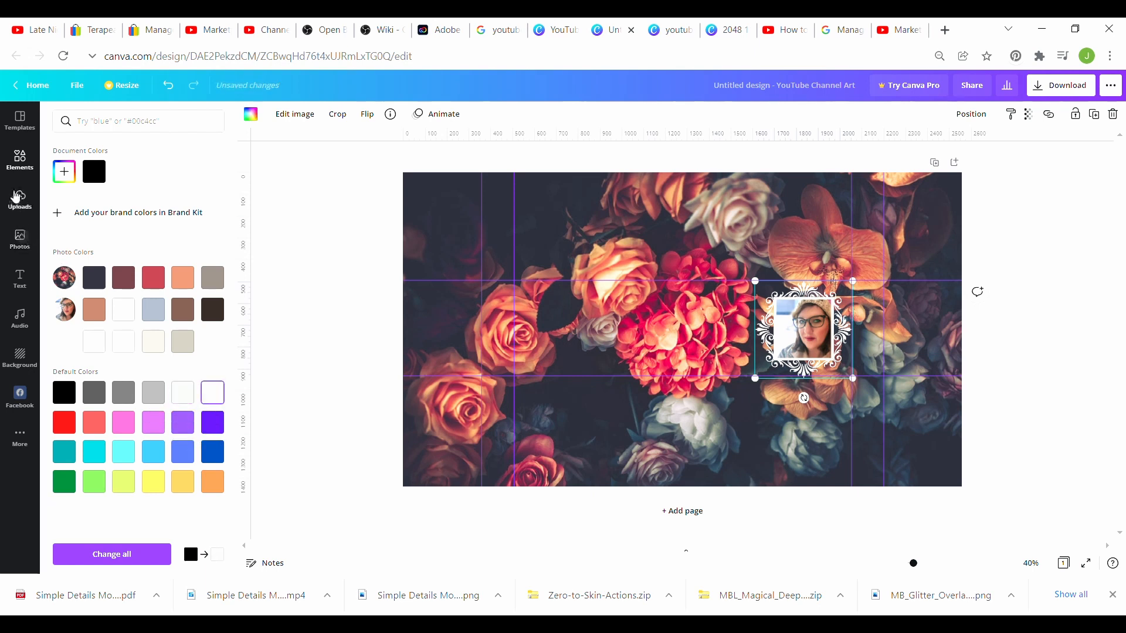
Step: Add a square shape and resize it into a thin beige bar mid-banner
{"action": "left_click", "coordinate": [26, 170]}
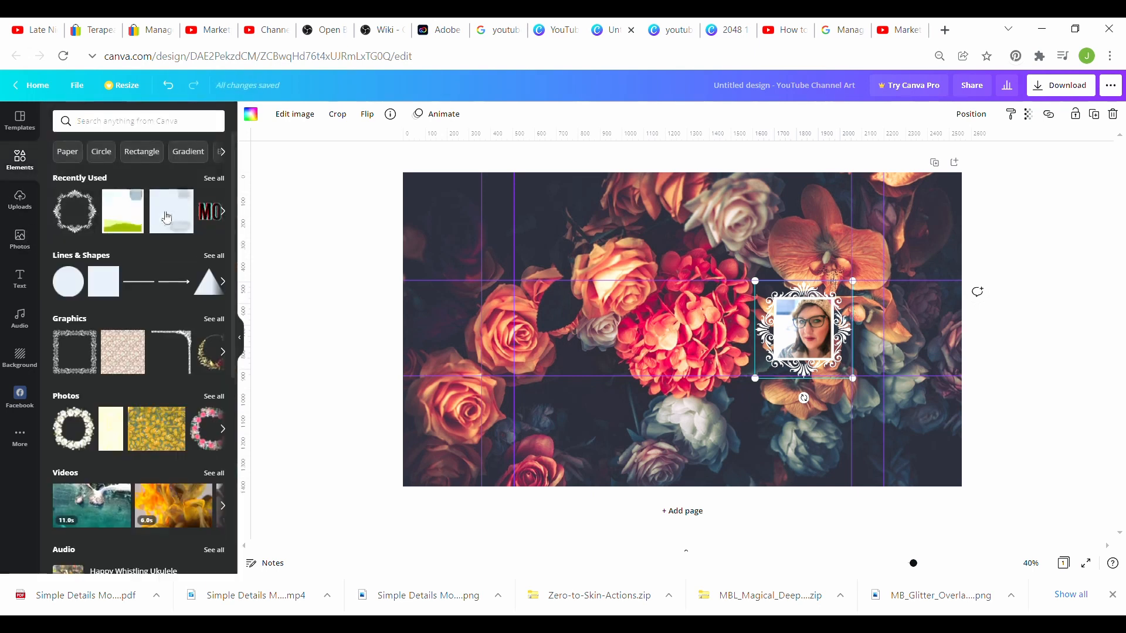
{"action": "left_click", "coordinate": [104, 282]}
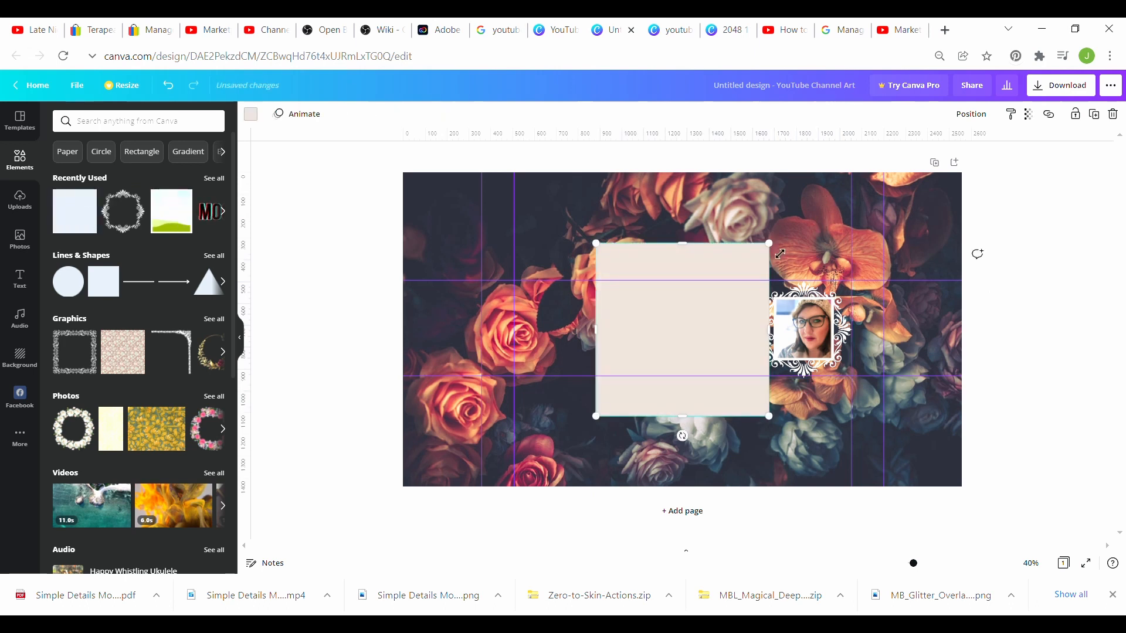
{"action": "left_click_drag", "start_coordinate": [770, 243], "coordinate": [688, 375]}
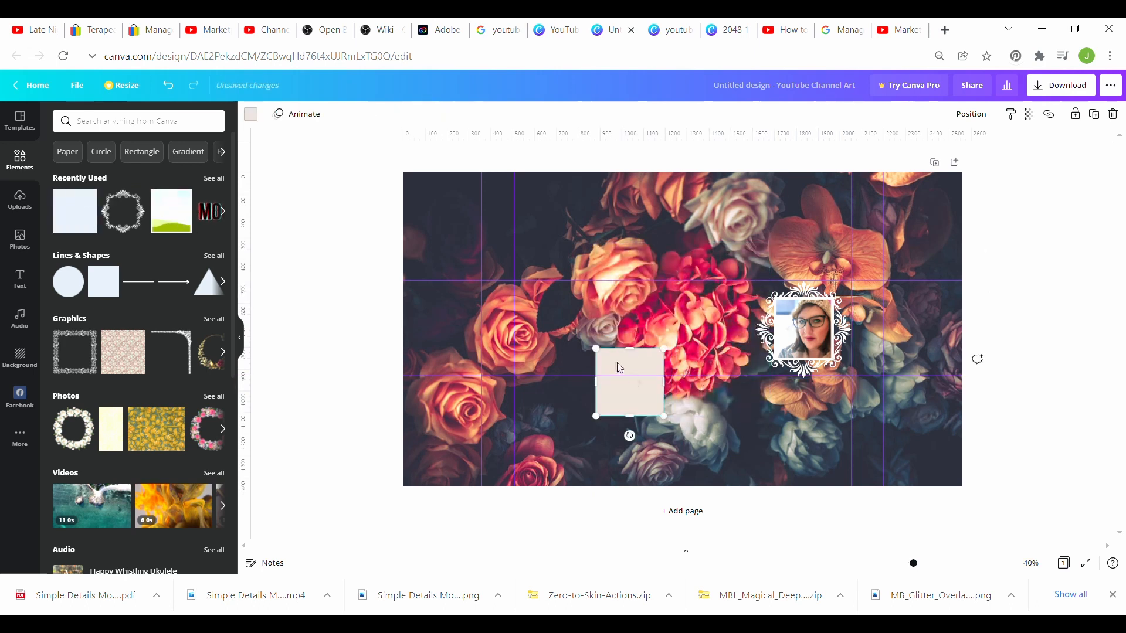
{"action": "left_click_drag", "start_coordinate": [617, 362], "coordinate": [689, 360]}
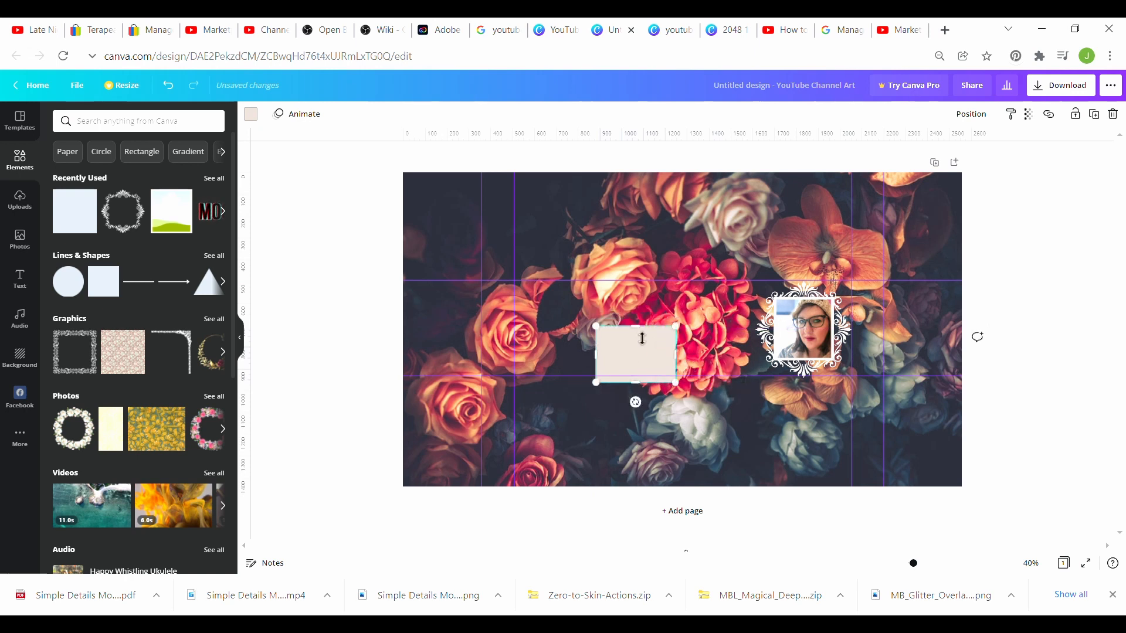
{"action": "left_click_drag", "start_coordinate": [638, 327], "coordinate": [615, 358]}
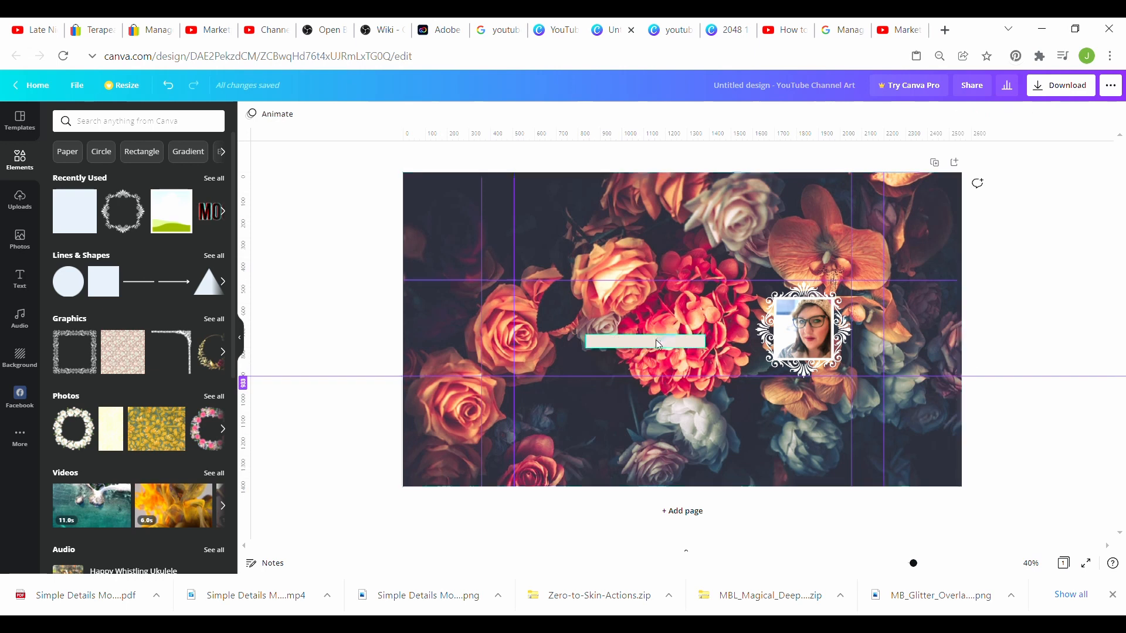
Step: Copy and paste the bar twice, stacking the three bars one above another, centred
{"action": "left_click", "coordinate": [656, 340]}
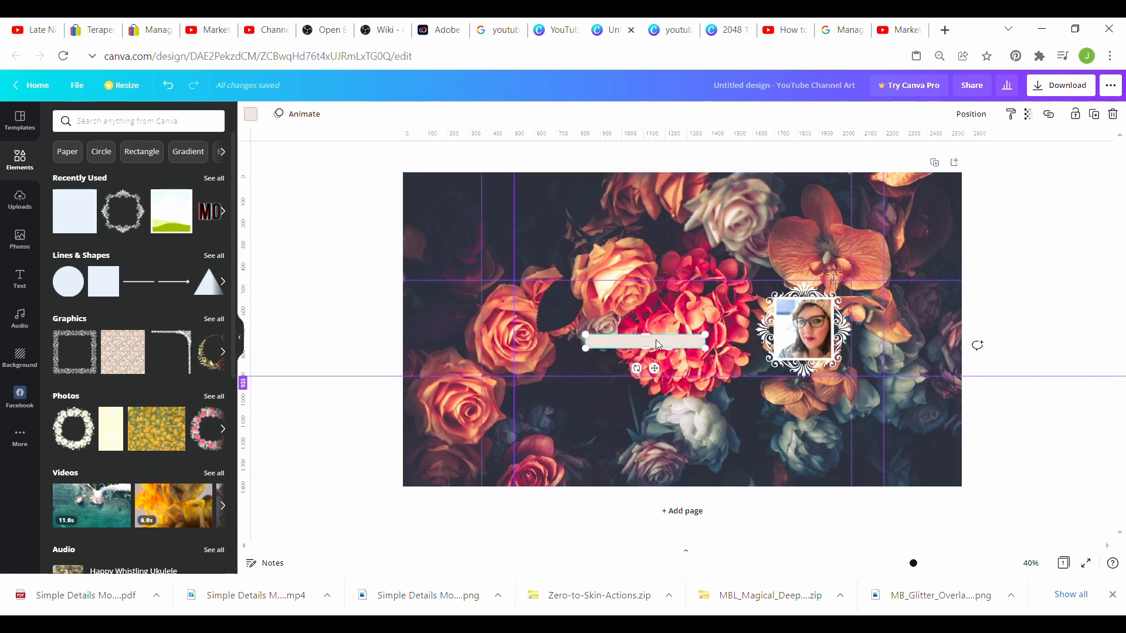
{"action": "right_click", "coordinate": [657, 345]}
{"action": "left_click", "coordinate": [672, 358]}
{"action": "left_click", "coordinate": [640, 316]}
{"action": "right_click", "coordinate": [641, 319]}
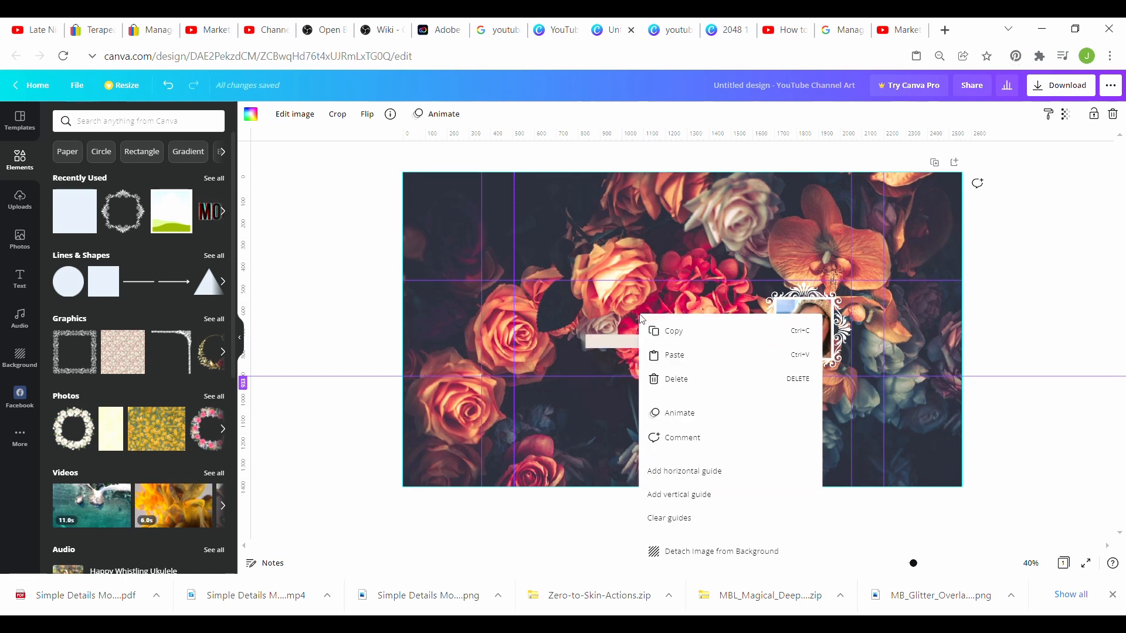
{"action": "left_click", "coordinate": [667, 355]}
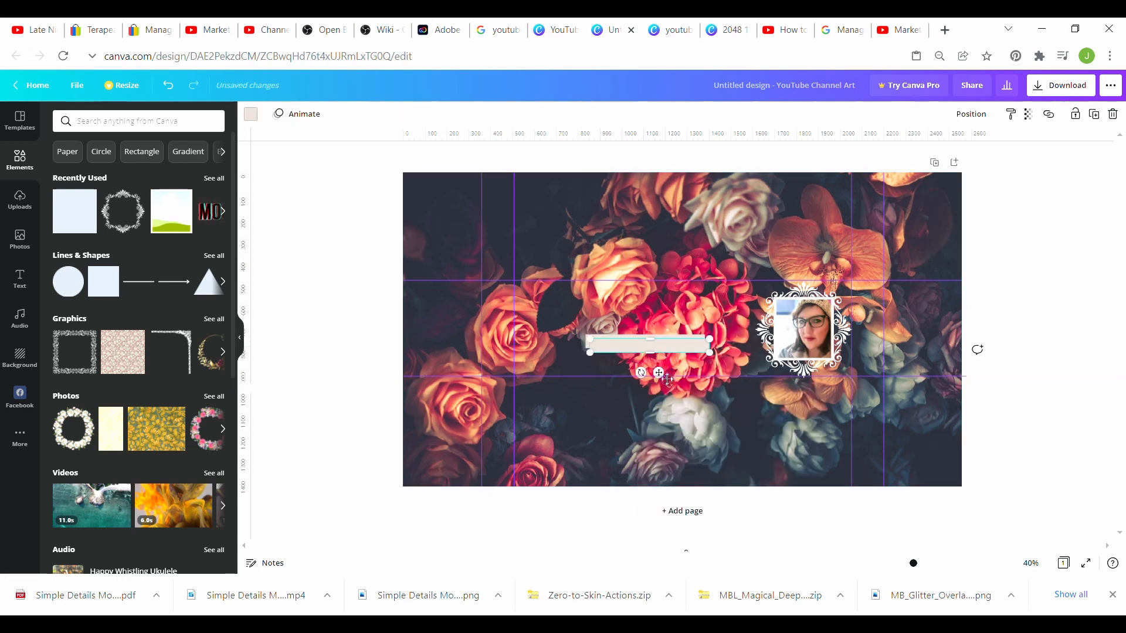
{"action": "left_click_drag", "start_coordinate": [668, 380], "coordinate": [665, 394]}
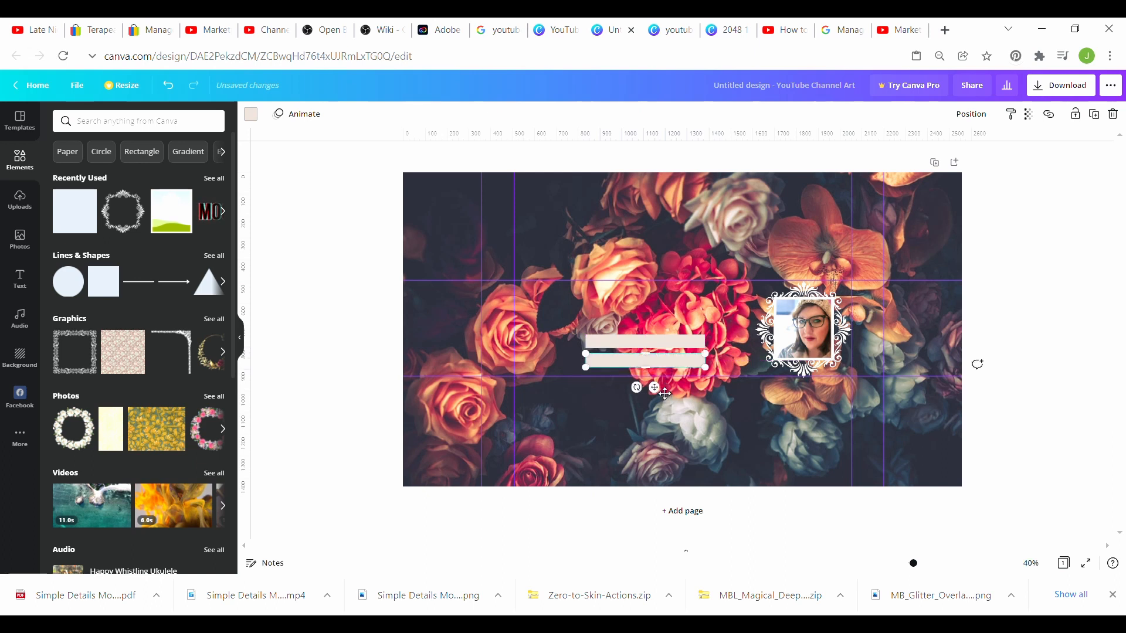
{"action": "right_click", "coordinate": [651, 319]}
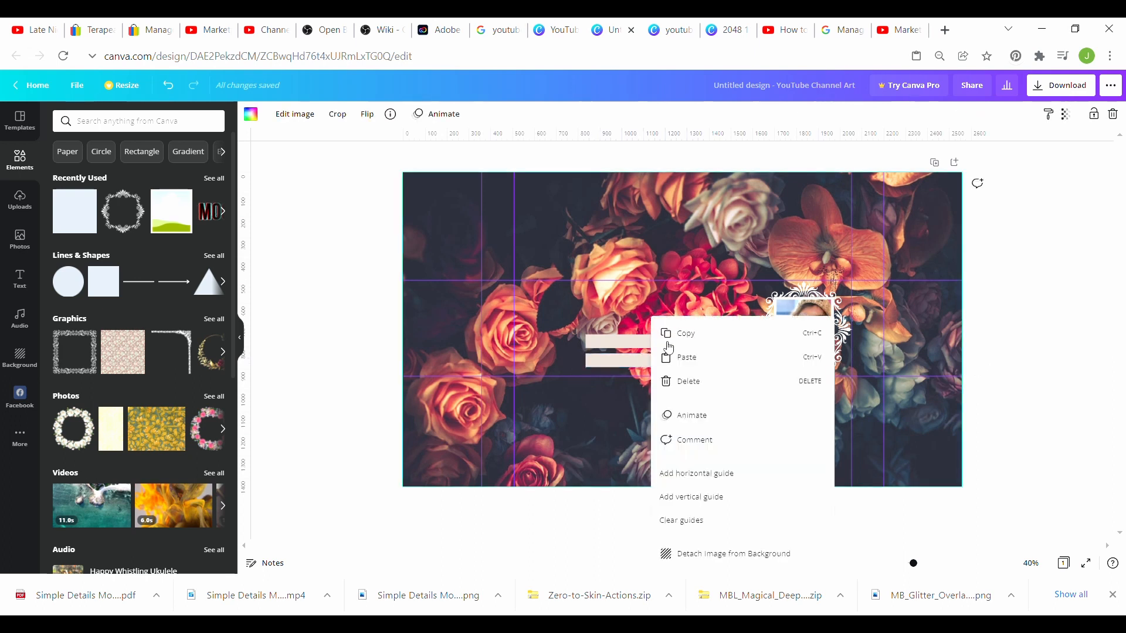
{"action": "left_click", "coordinate": [674, 359]}
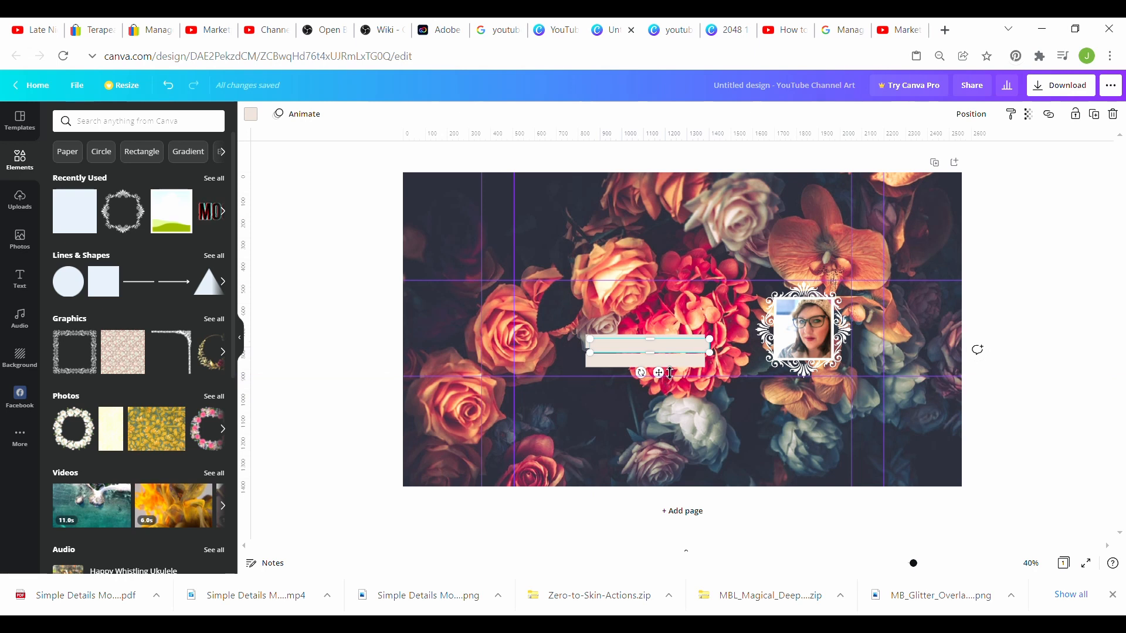
{"action": "left_click_drag", "start_coordinate": [659, 374], "coordinate": [664, 350]}
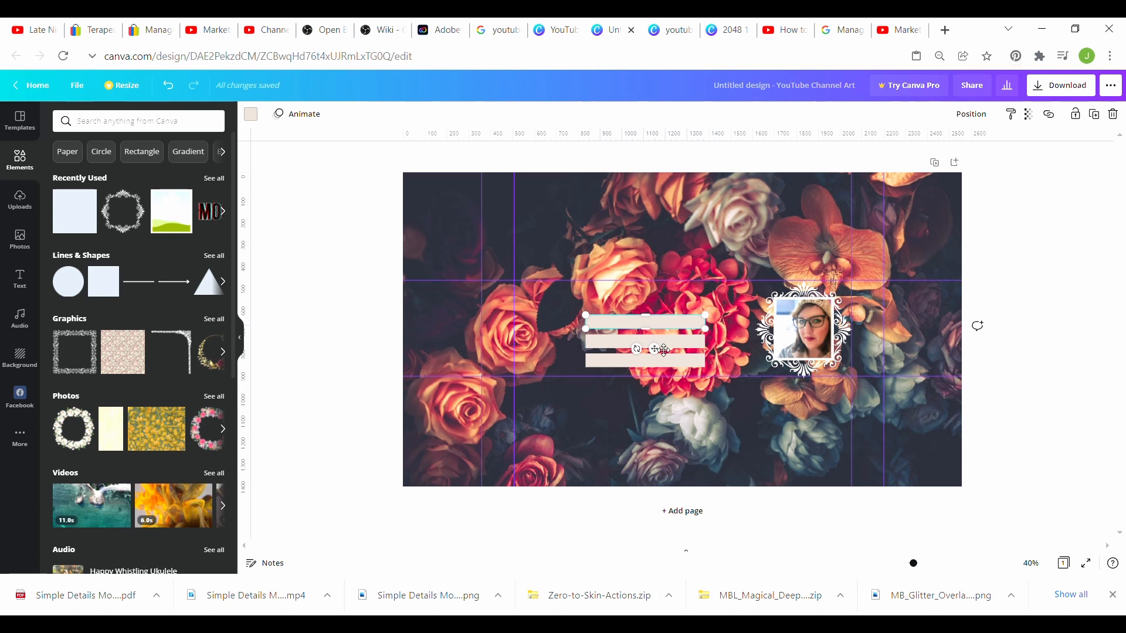
Step: Add a subheading text box, reduce it to size 44, and move it onto the top bar
{"action": "left_click", "coordinate": [21, 280]}
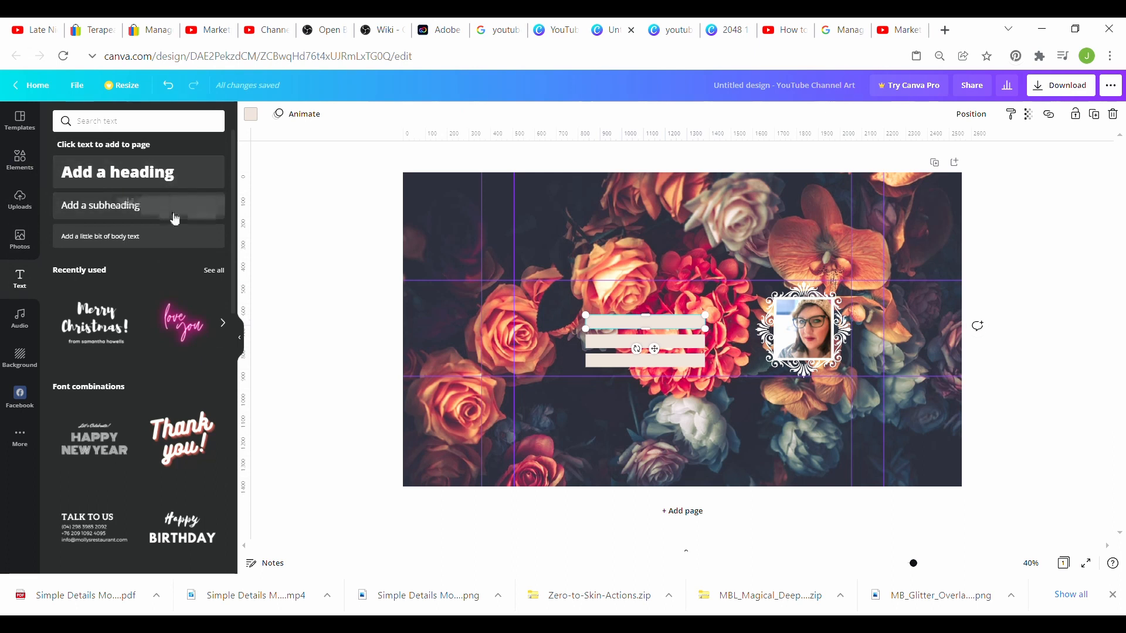
{"action": "left_click", "coordinate": [171, 214]}
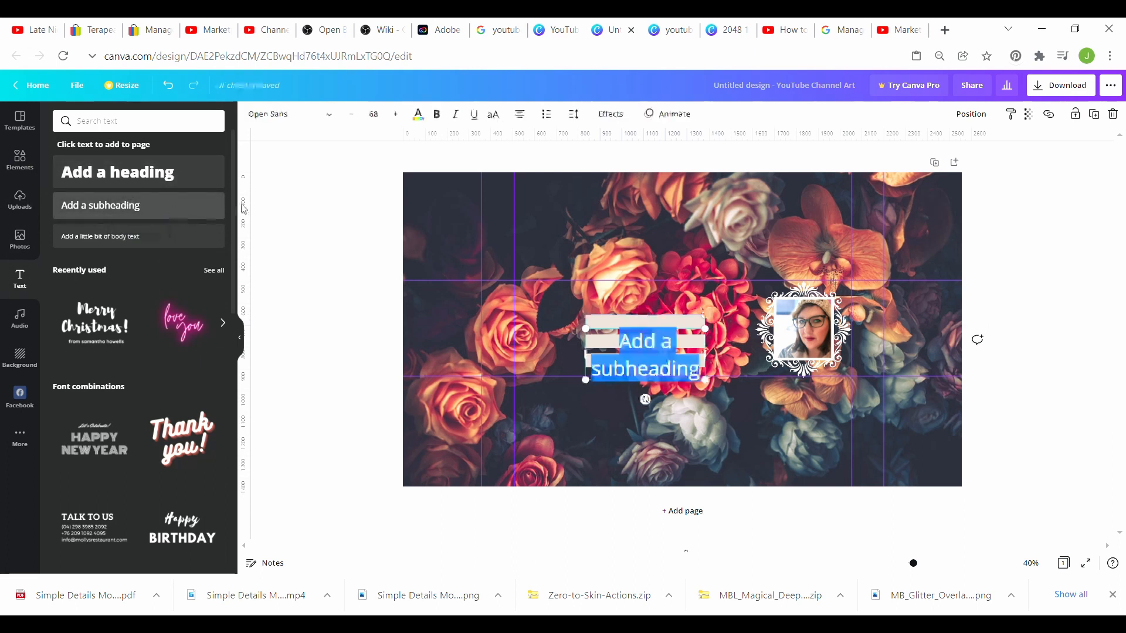
{"action": "left_click", "coordinate": [352, 116]}
{"action": "left_click", "coordinate": [352, 116]}
{"action": "left_click", "coordinate": [352, 116]}
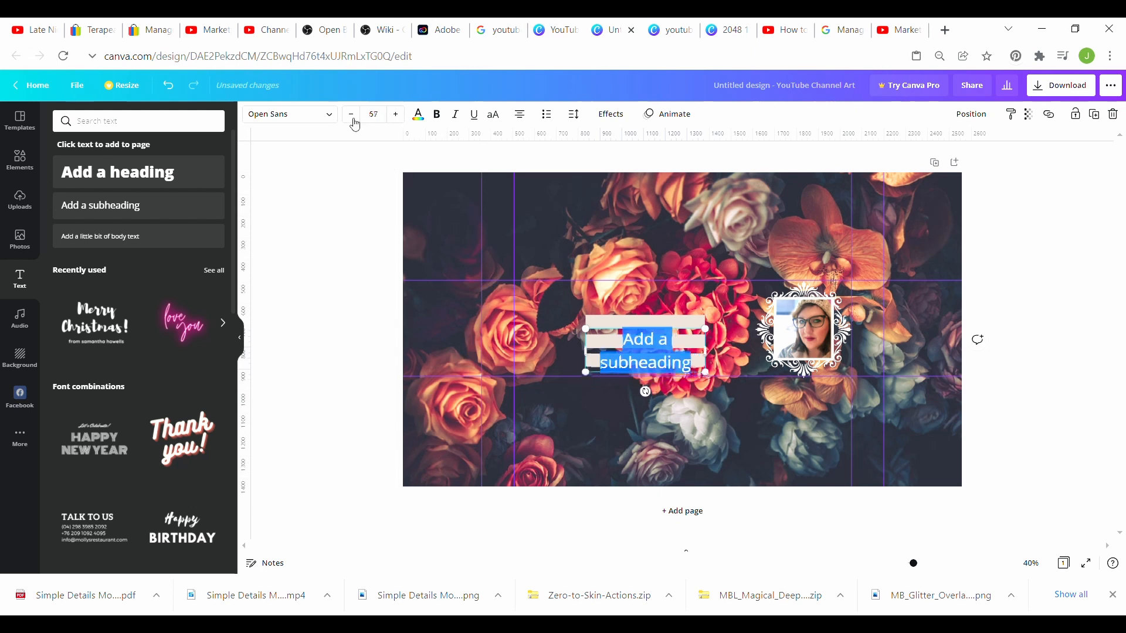
{"action": "left_click", "coordinate": [352, 116]}
{"action": "left_click", "coordinate": [352, 116]}
{"action": "left_click", "coordinate": [352, 116]}
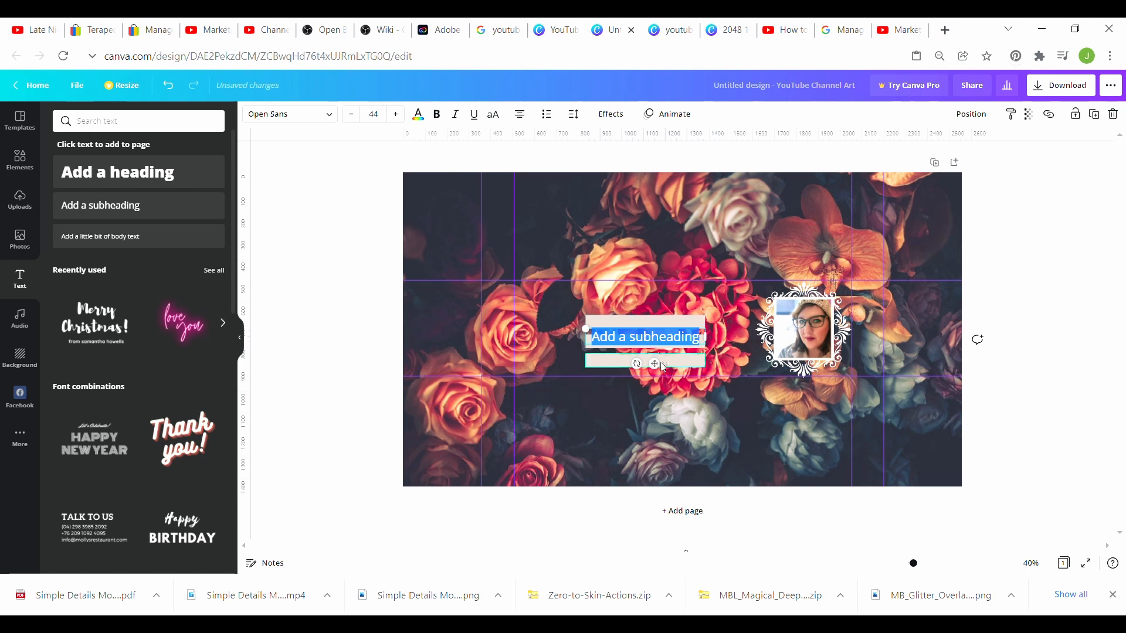
{"action": "left_click_drag", "start_coordinate": [660, 373], "coordinate": [661, 360]}
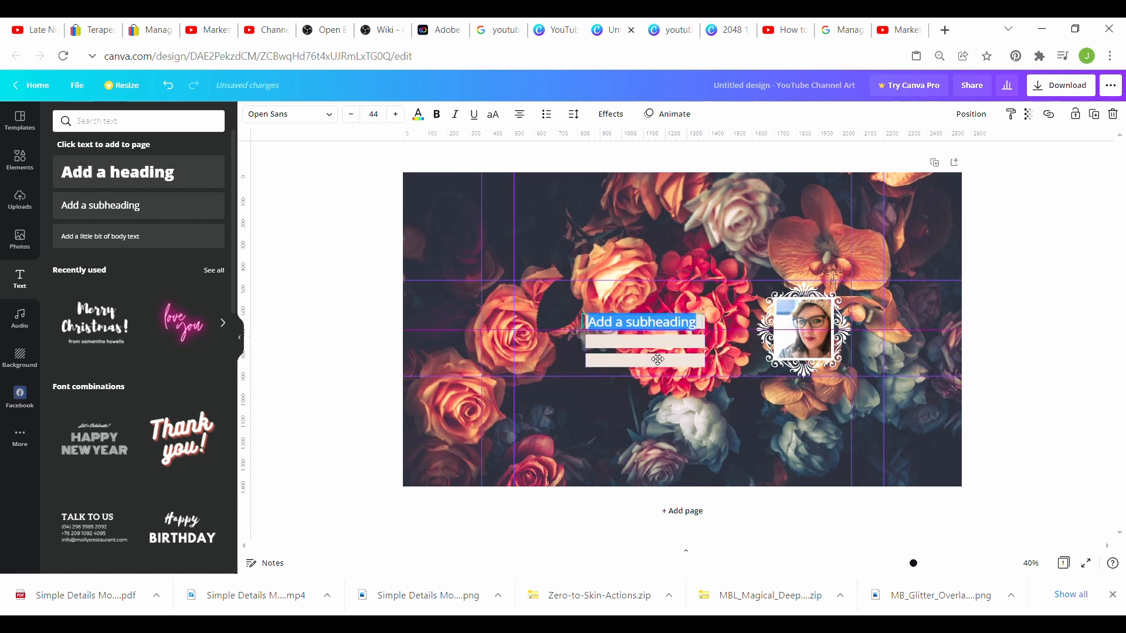
Step: Replace the placeholder with 'Tips & Tricks' and make the second bar taller
{"action": "left_click", "coordinate": [703, 329]}
{"action": "key", "text": "BackSpace"}
{"action": "key", "text": "BackSpace"}
{"action": "key", "text": "BackSpace"}
{"action": "key", "text": "BackSpace"}
{"action": "key", "text": "BackSpace"}
{"action": "key", "text": "BackSpace"}
{"action": "key", "text": "BackSpace"}
{"action": "key", "text": "BackSpace"}
{"action": "key", "text": "BackSpace"}
{"action": "key", "text": "BackSpace"}
{"action": "key", "text": "BackSpace"}
{"action": "key", "text": "BackSpace"}
{"action": "key", "text": "BackSpace"}
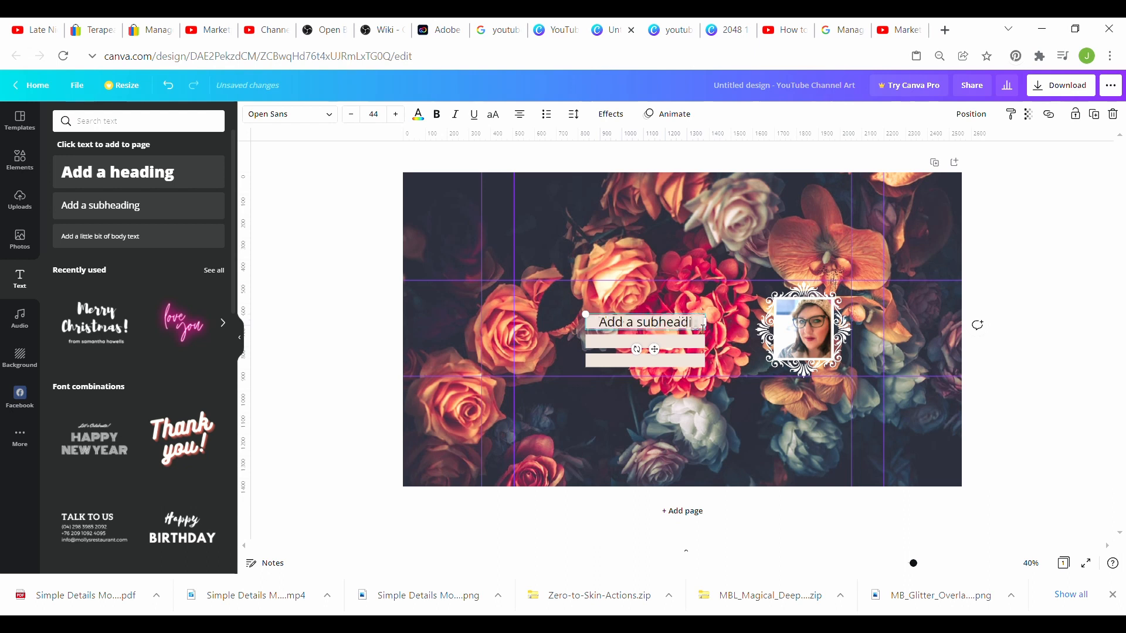
{"action": "key", "text": "BackSpace"}
{"action": "key", "text": "BackSpace"}
{"action": "type", "text": "Tips & T"}
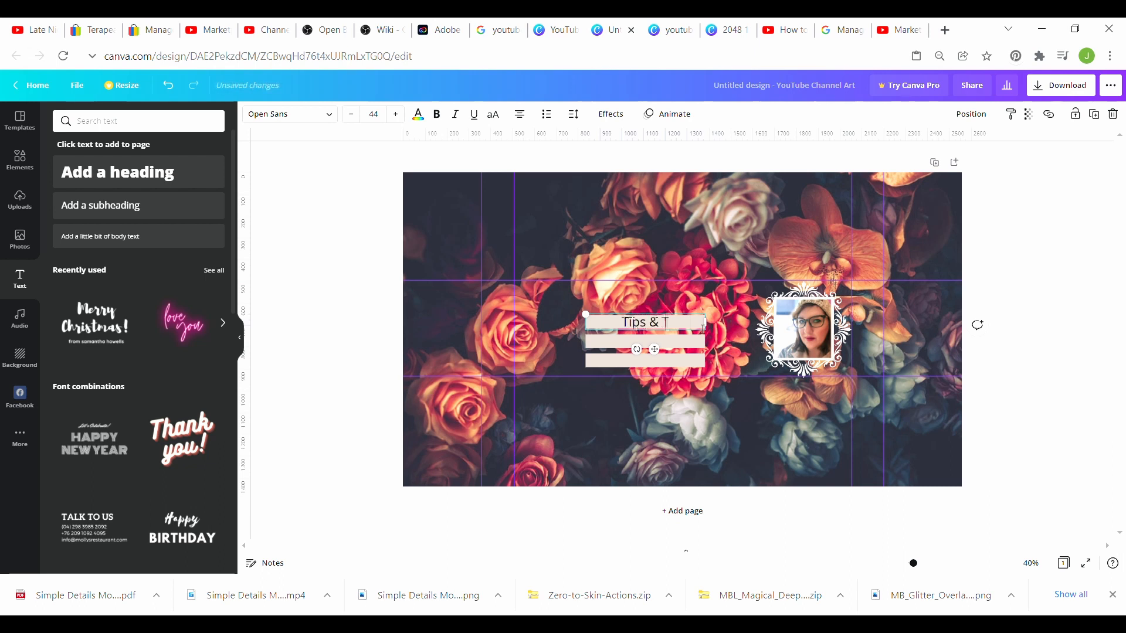
{"action": "type", "text": "ricks"}
{"action": "left_click", "coordinate": [670, 340]}
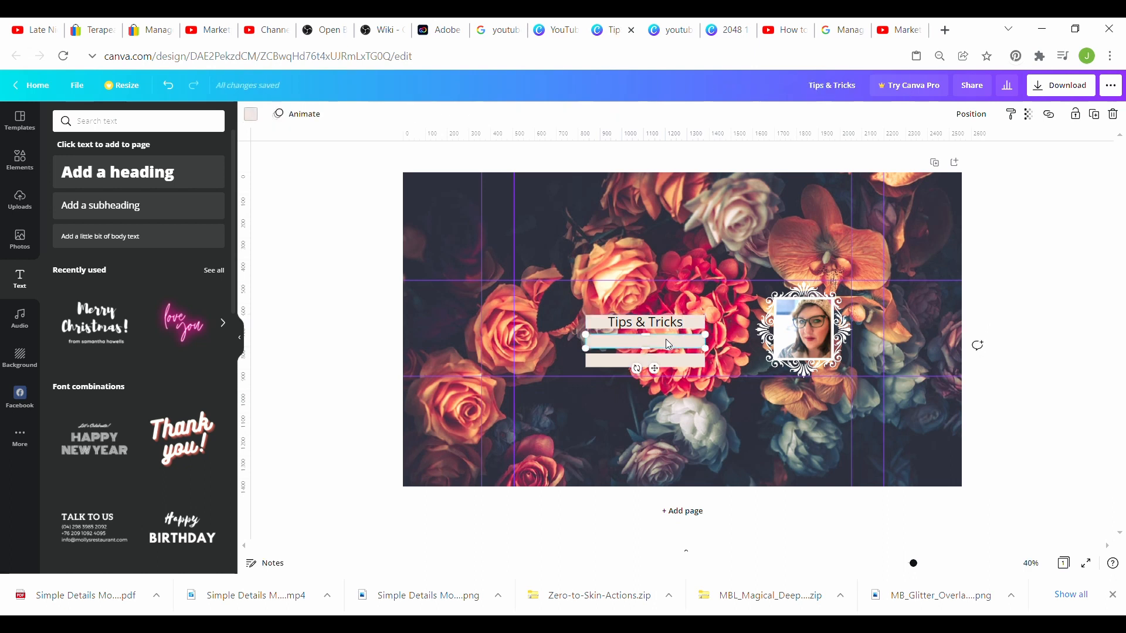
{"action": "left_click_drag", "start_coordinate": [645, 335], "coordinate": [655, 333]}
Step: Add a new subheading text box and lower its font size to 40
{"action": "left_click", "coordinate": [181, 211]}
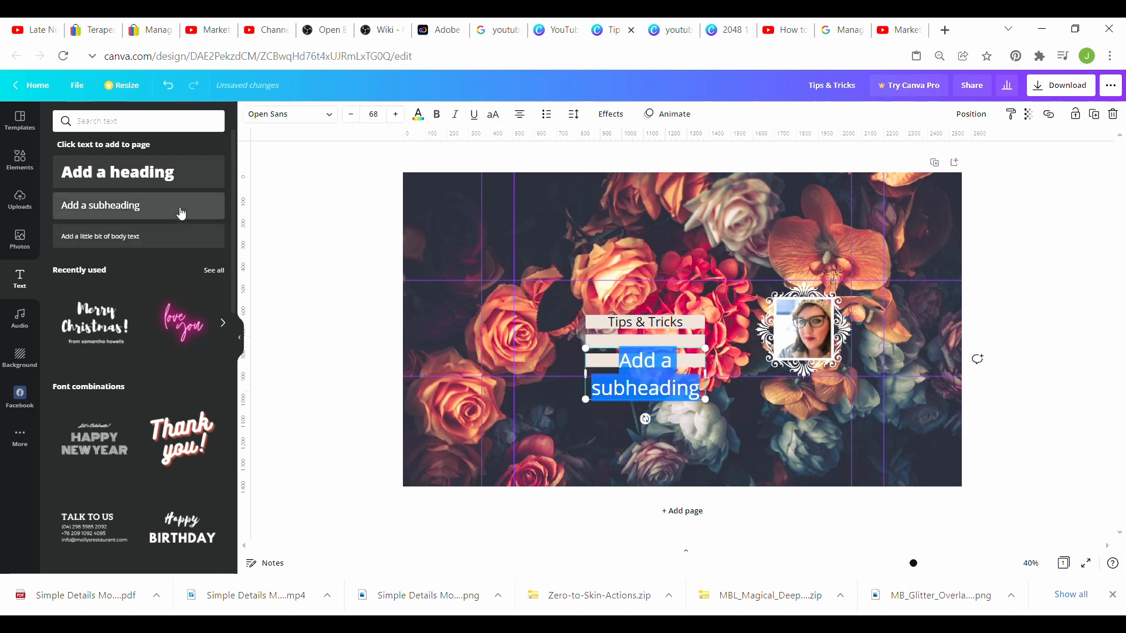
{"action": "left_click", "coordinate": [352, 114]}
{"action": "left_click", "coordinate": [353, 115]}
{"action": "left_click", "coordinate": [353, 115]}
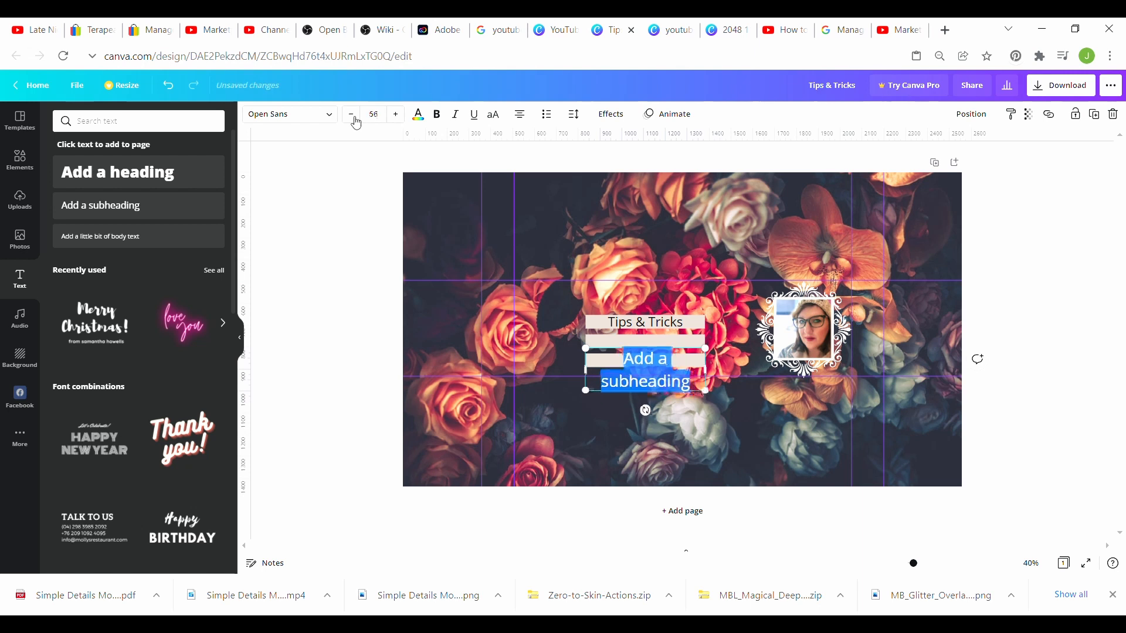
{"action": "left_click", "coordinate": [353, 115]}
{"action": "left_click", "coordinate": [354, 116]}
{"action": "left_click", "coordinate": [354, 116]}
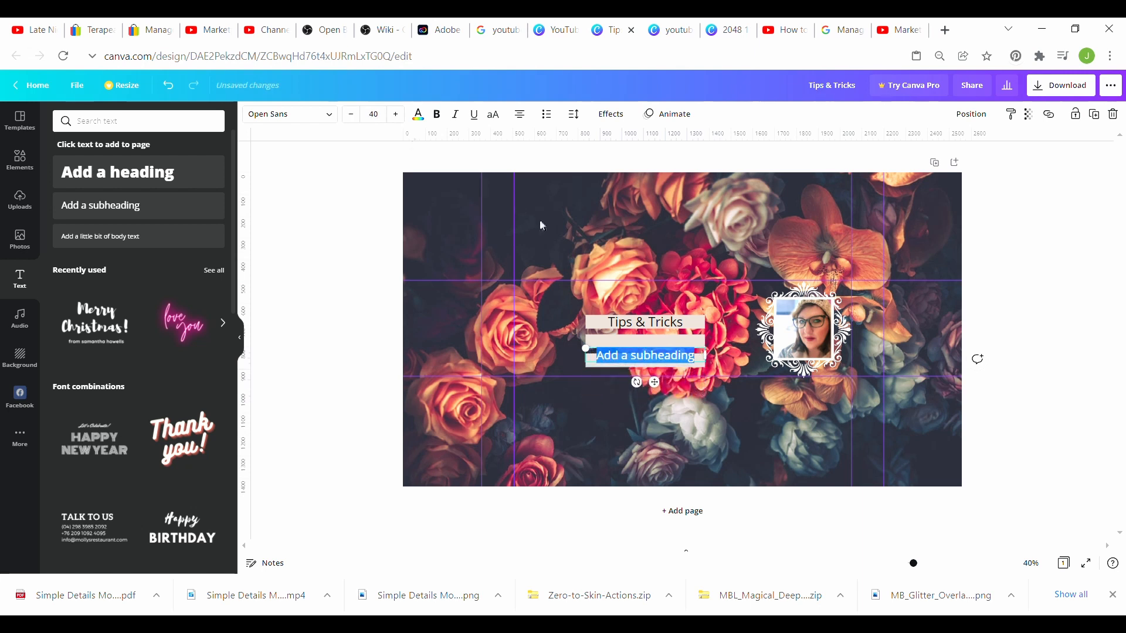
Step: Place it on the second bar, type 'How To & Techy Stuff', and add another subheading
{"action": "left_click_drag", "start_coordinate": [655, 384], "coordinate": [660, 376]}
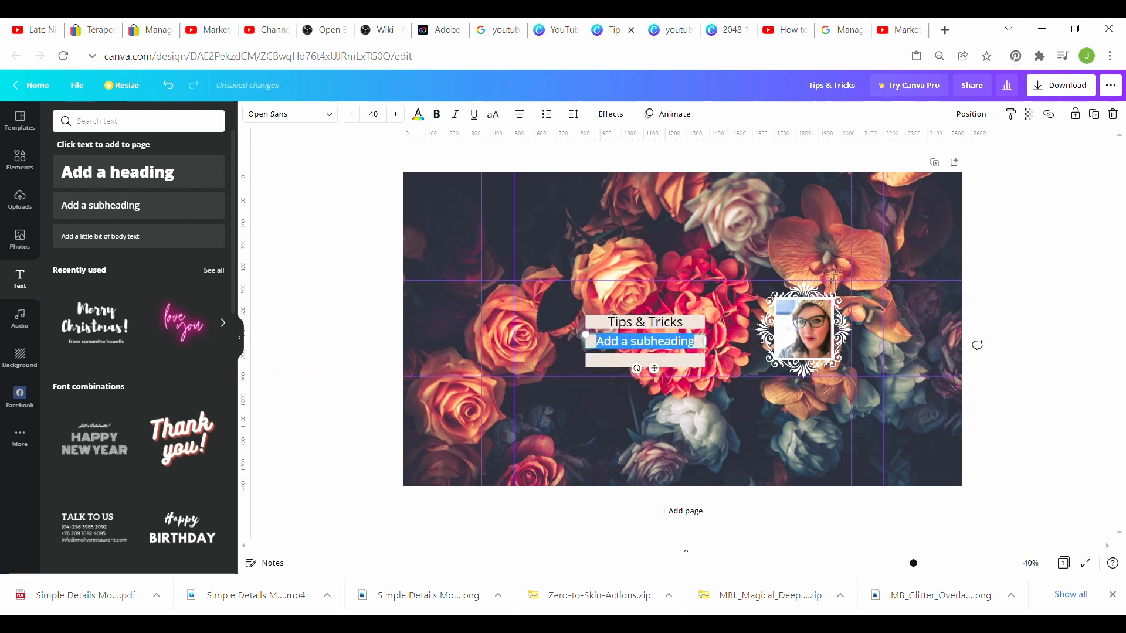
{"action": "type", "text": "How To"}
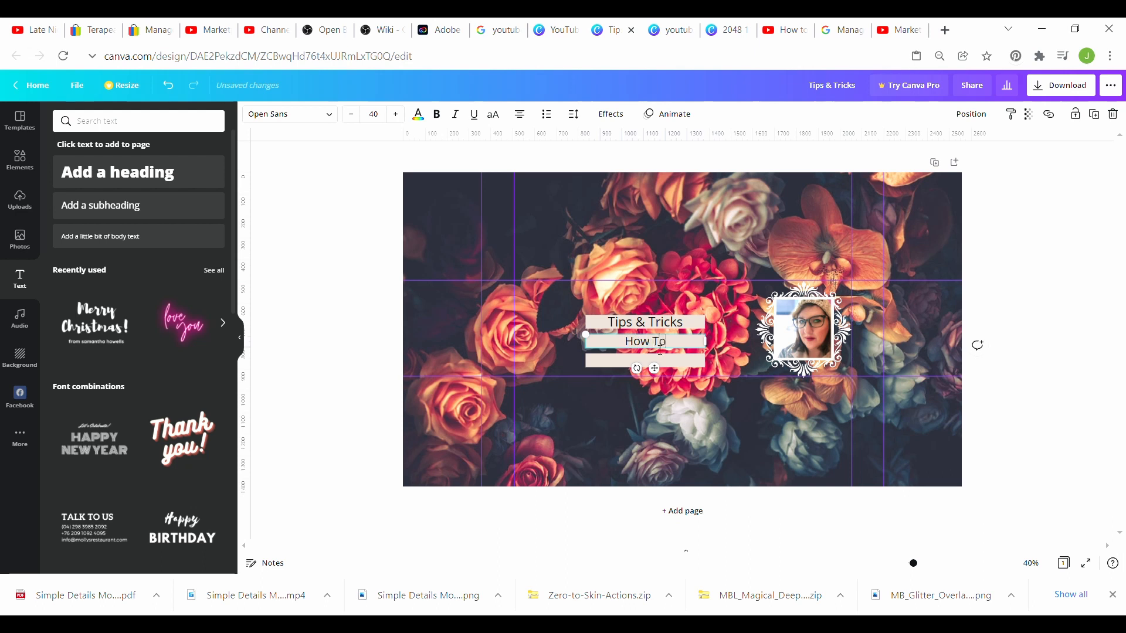
{"action": "type", "text": " & Techy Stuff"}
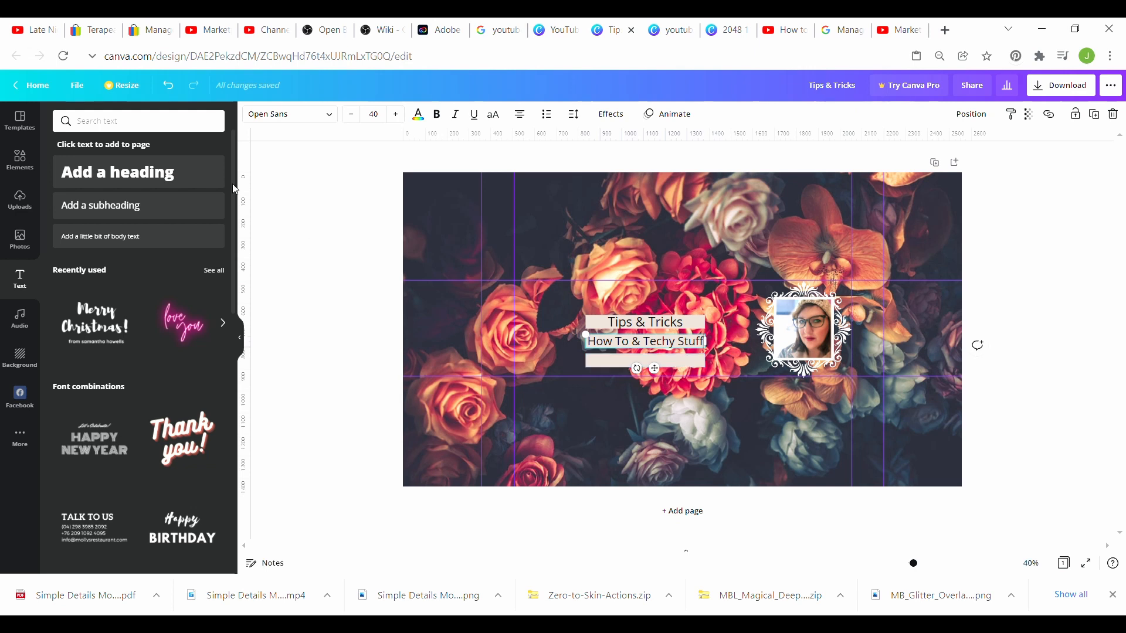
{"action": "left_click", "coordinate": [162, 213]}
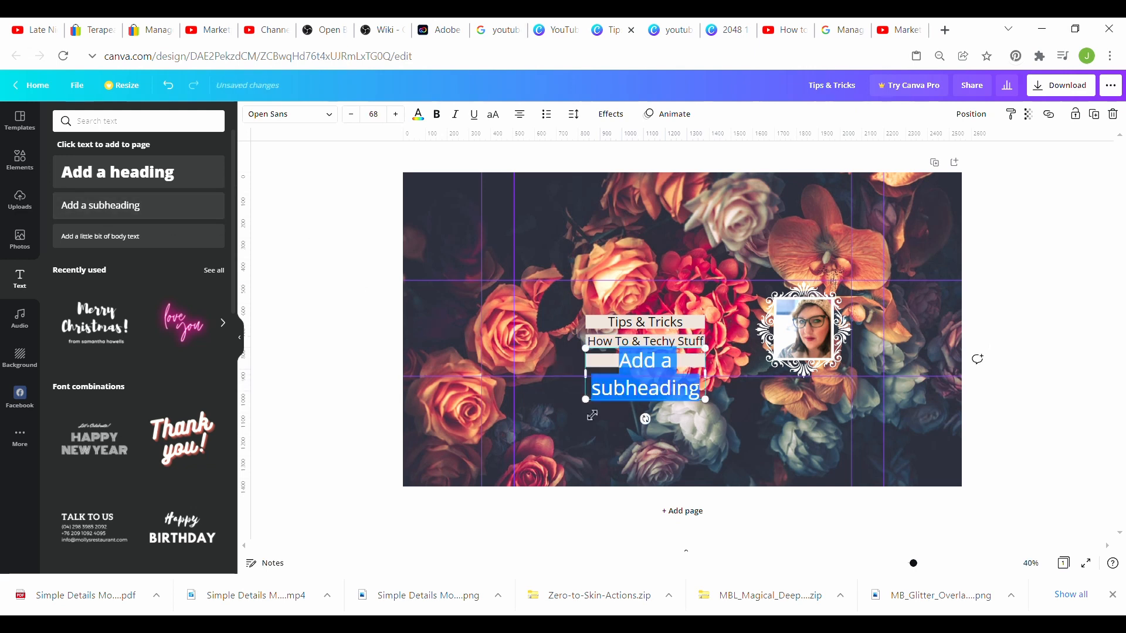
Step: Shrink the new subheading to size 33 and type 'Growing Your Business'
{"action": "left_click", "coordinate": [351, 116]}
{"action": "left_click", "coordinate": [351, 116]}
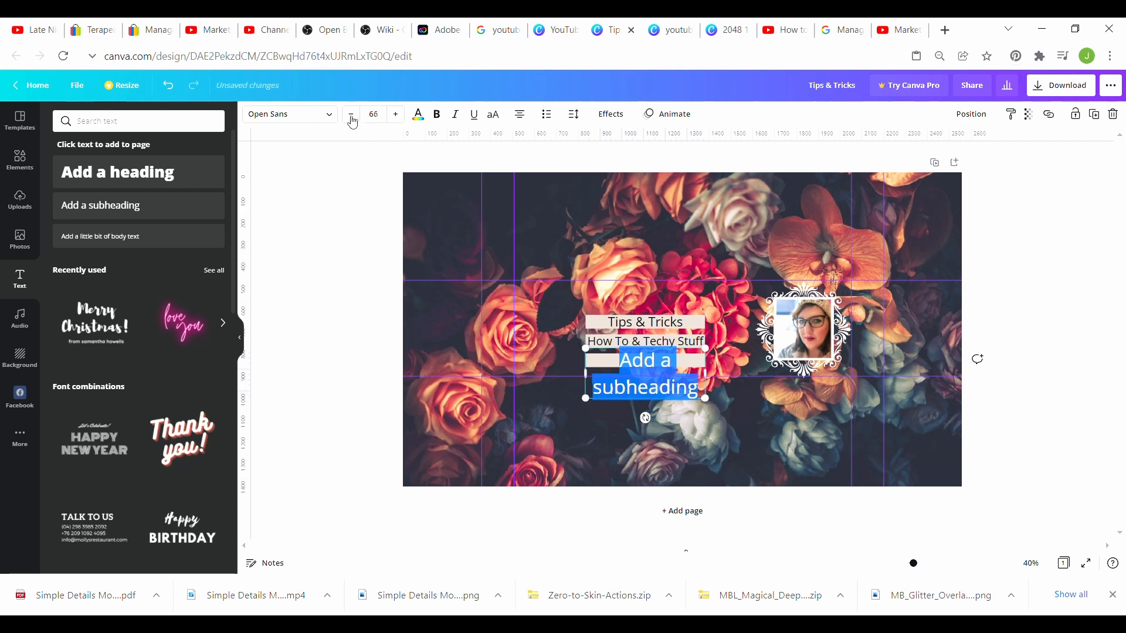
{"action": "left_click", "coordinate": [351, 115]}
{"action": "left_click", "coordinate": [351, 116]}
{"action": "left_click", "coordinate": [351, 115]}
{"action": "left_click", "coordinate": [351, 115]}
{"action": "left_click", "coordinate": [351, 115]}
{"action": "left_click", "coordinate": [352, 116]}
{"action": "left_click", "coordinate": [351, 117]}
{"action": "left_click", "coordinate": [351, 117]}
{"action": "left_click", "coordinate": [351, 116]}
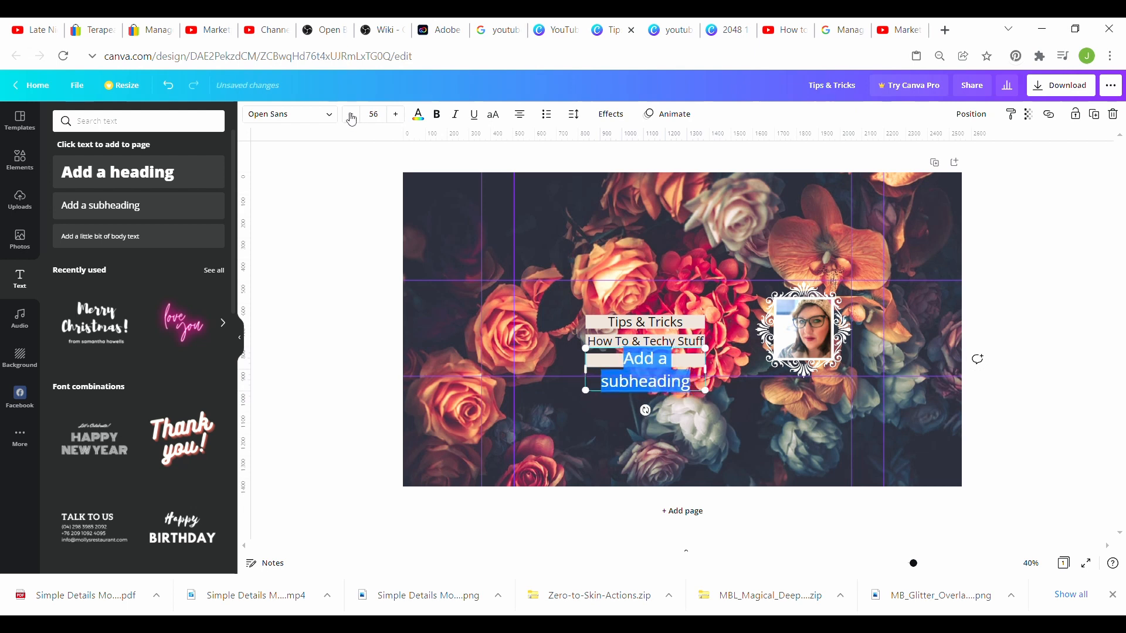
{"action": "left_click", "coordinate": [351, 117]}
{"action": "left_click", "coordinate": [351, 116]}
{"action": "left_click", "coordinate": [351, 116]}
{"action": "left_click", "coordinate": [351, 116]}
{"action": "left_click", "coordinate": [352, 117]}
{"action": "left_click", "coordinate": [351, 117]}
{"action": "left_click", "coordinate": [351, 117]}
{"action": "left_click", "coordinate": [351, 117]}
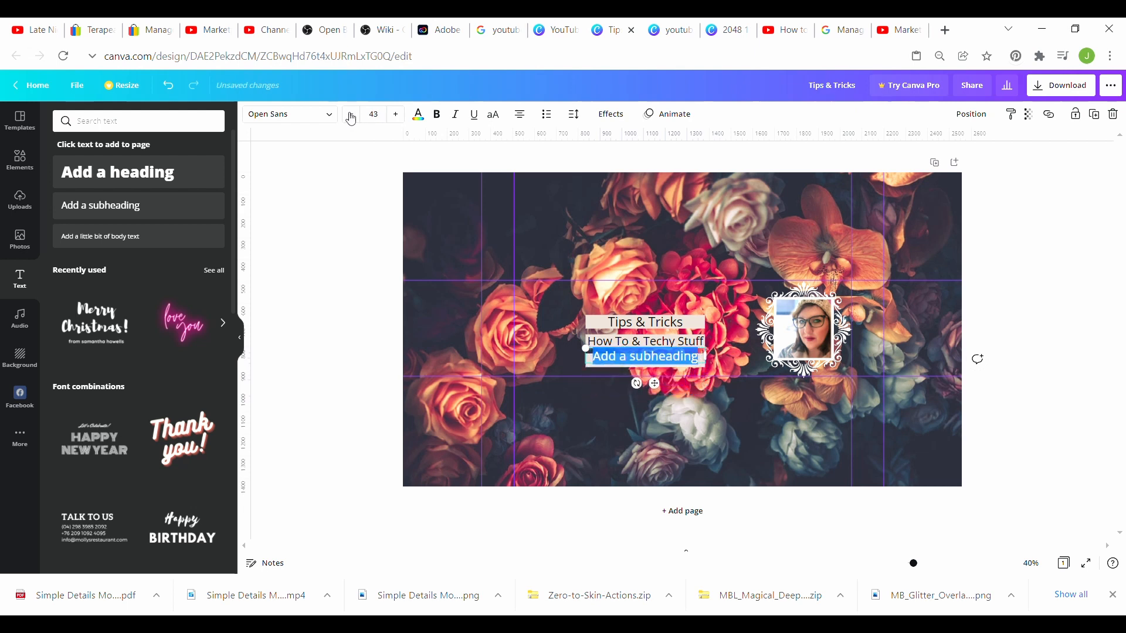
{"action": "left_click", "coordinate": [352, 117]}
{"action": "left_click", "coordinate": [351, 116]}
{"action": "left_click", "coordinate": [351, 117]}
{"action": "left_click", "coordinate": [352, 116]}
{"action": "left_click", "coordinate": [351, 117]}
{"action": "left_click", "coordinate": [351, 117]}
{"action": "left_click", "coordinate": [352, 117]}
{"action": "left_click", "coordinate": [351, 117]}
{"action": "type", "text": "Growi"}
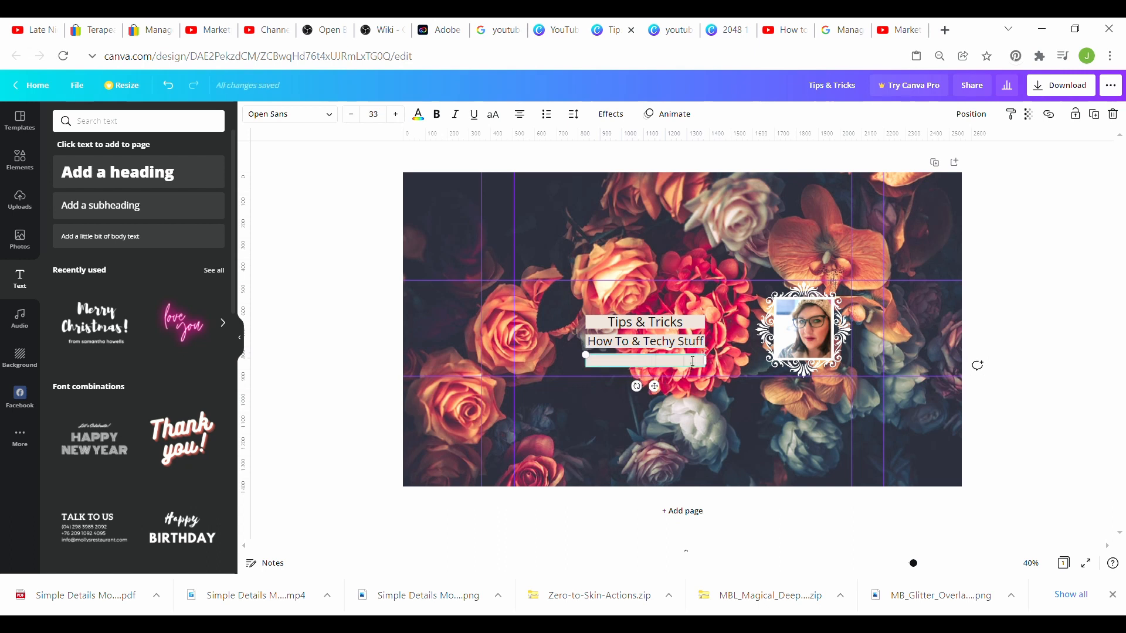
{"action": "type", "text": "ng Your Business"}
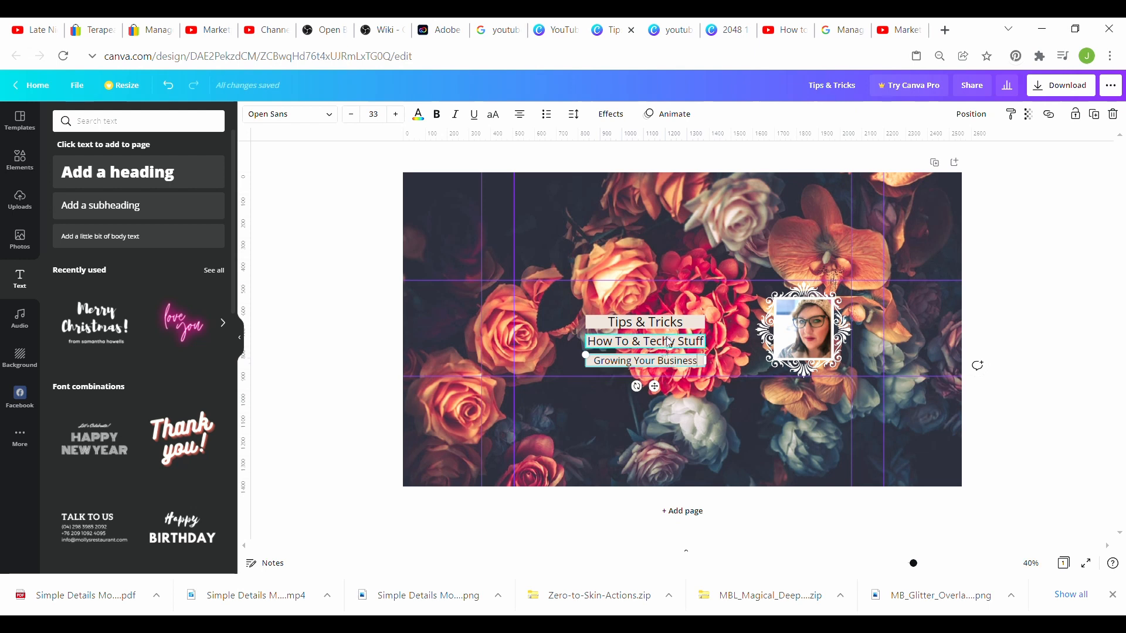
Step: Fine-tune the 'Growing Your Business' font size by a step down and up
{"action": "left_click", "coordinate": [354, 118]}
{"action": "left_click", "coordinate": [401, 121]}
{"action": "left_click", "coordinate": [401, 121]}
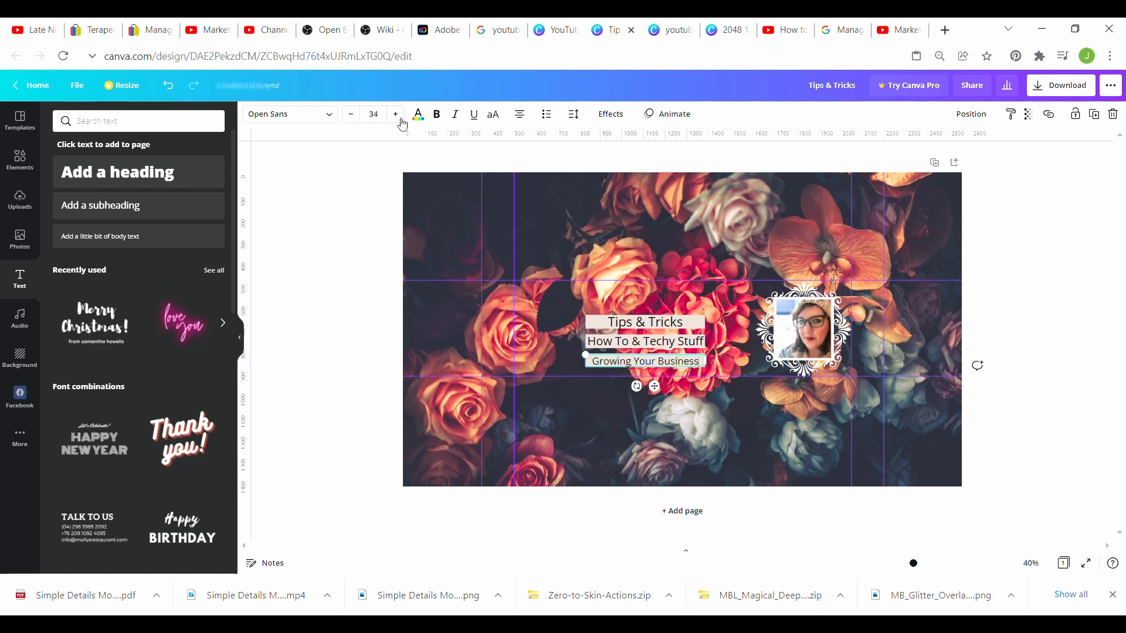
{"action": "left_click", "coordinate": [355, 116]}
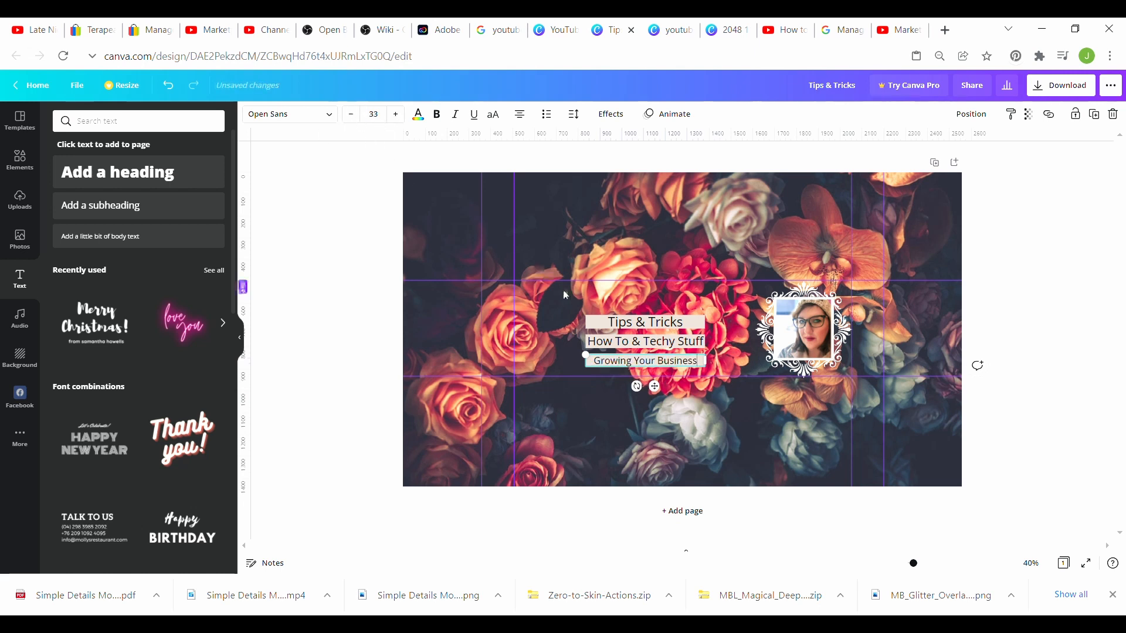
Step: Reduce 'How To & Techy Stuff' to size 34 and nudge 'Tips & Tricks' down slightly
{"action": "left_click", "coordinate": [663, 344]}
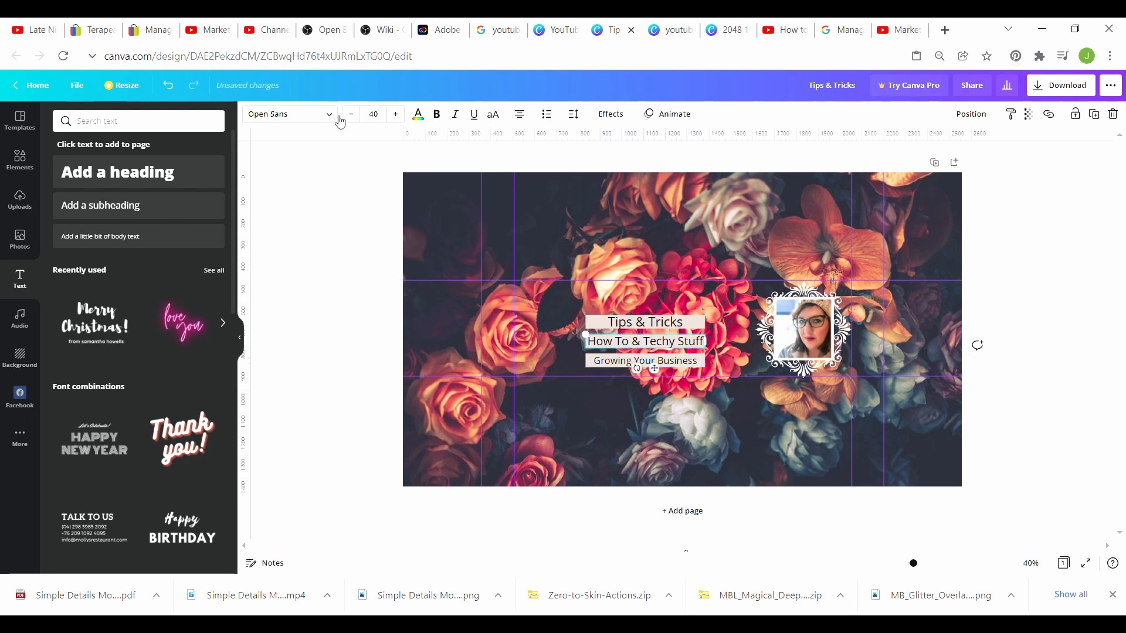
{"action": "left_click", "coordinate": [357, 120]}
{"action": "left_click", "coordinate": [357, 121]}
{"action": "left_click", "coordinate": [357, 122]}
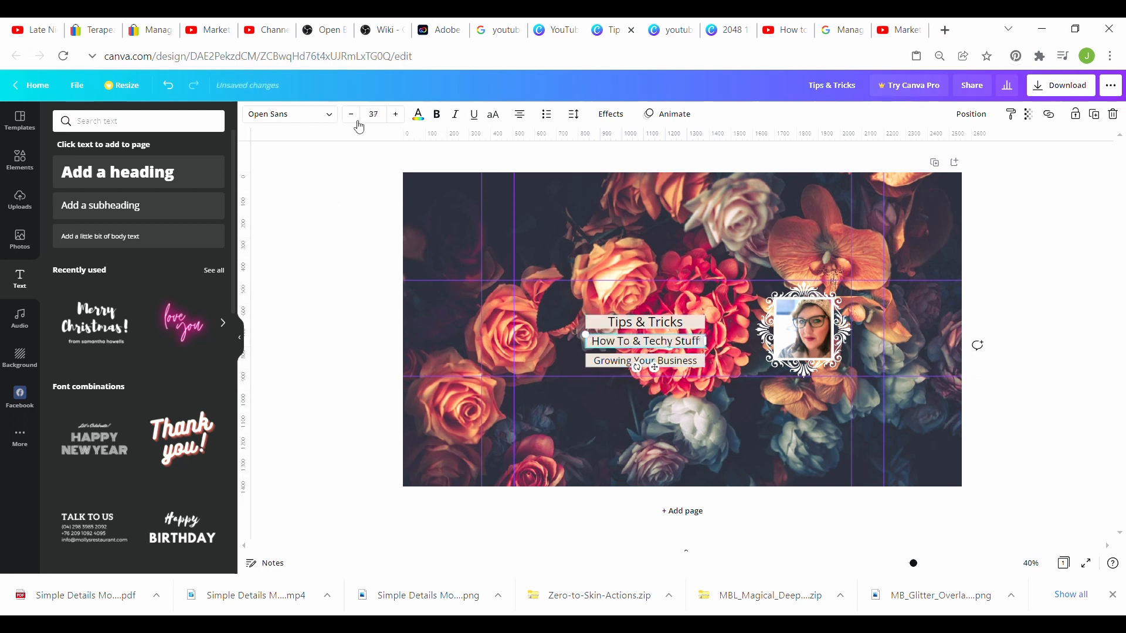
{"action": "left_click", "coordinate": [358, 121]}
{"action": "left_click", "coordinate": [357, 121]}
{"action": "left_click", "coordinate": [357, 121]}
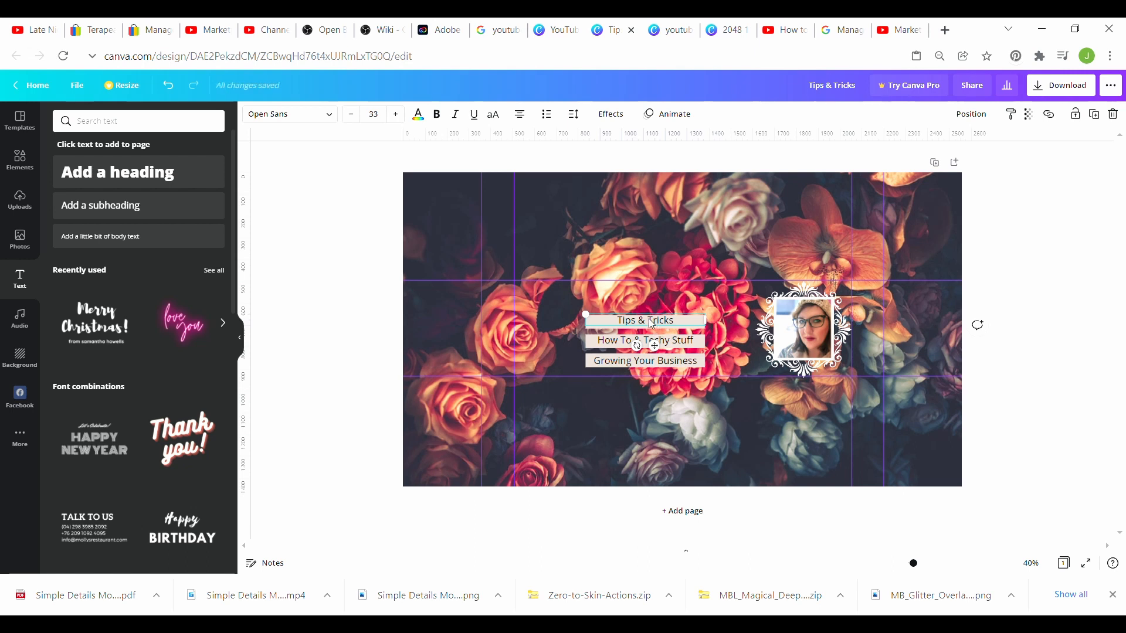
{"action": "left_click_drag", "start_coordinate": [652, 324], "coordinate": [649, 350]}
{"action": "left_click", "coordinate": [648, 365]}
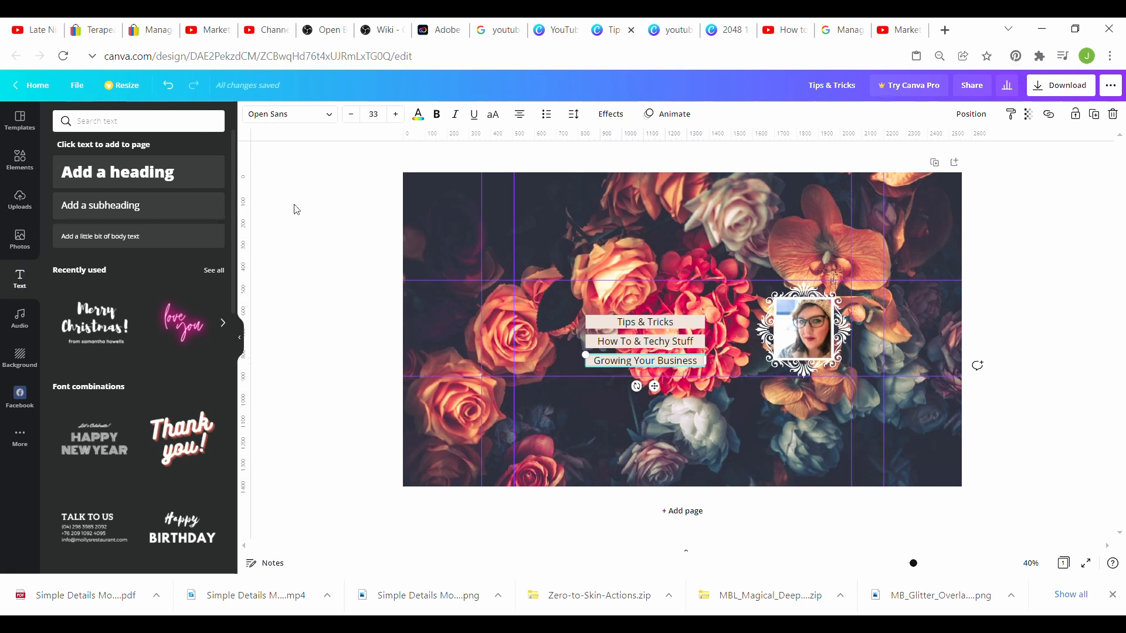
Step: Add a heading reading 'Marketplace Boutique' and color it white
{"action": "left_click", "coordinate": [147, 178]}
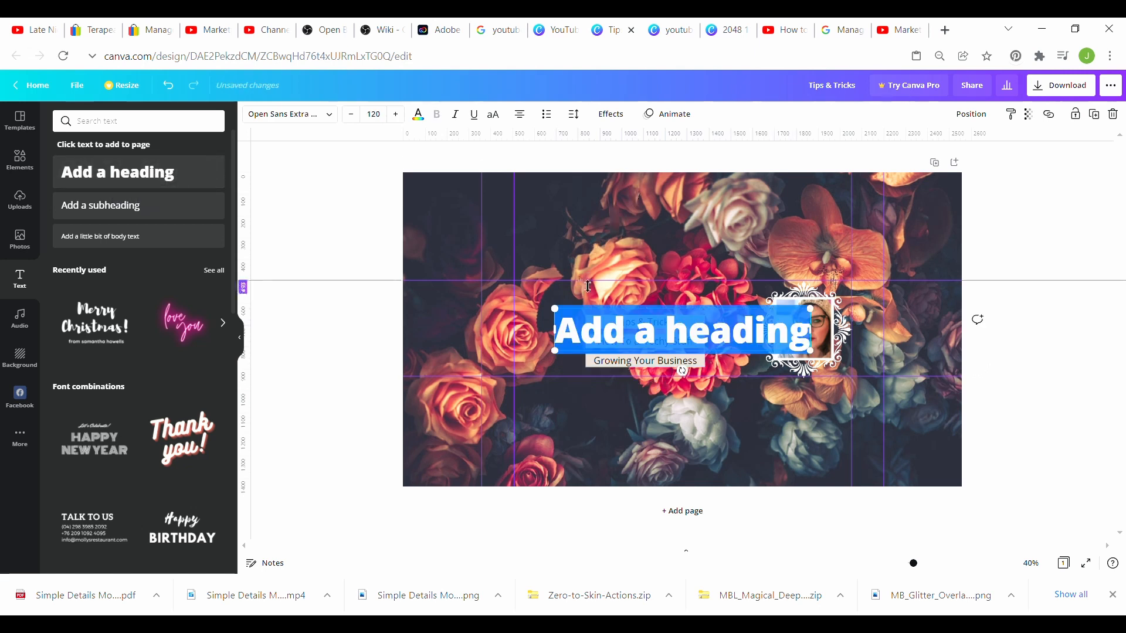
{"action": "type", "text": "ma"}
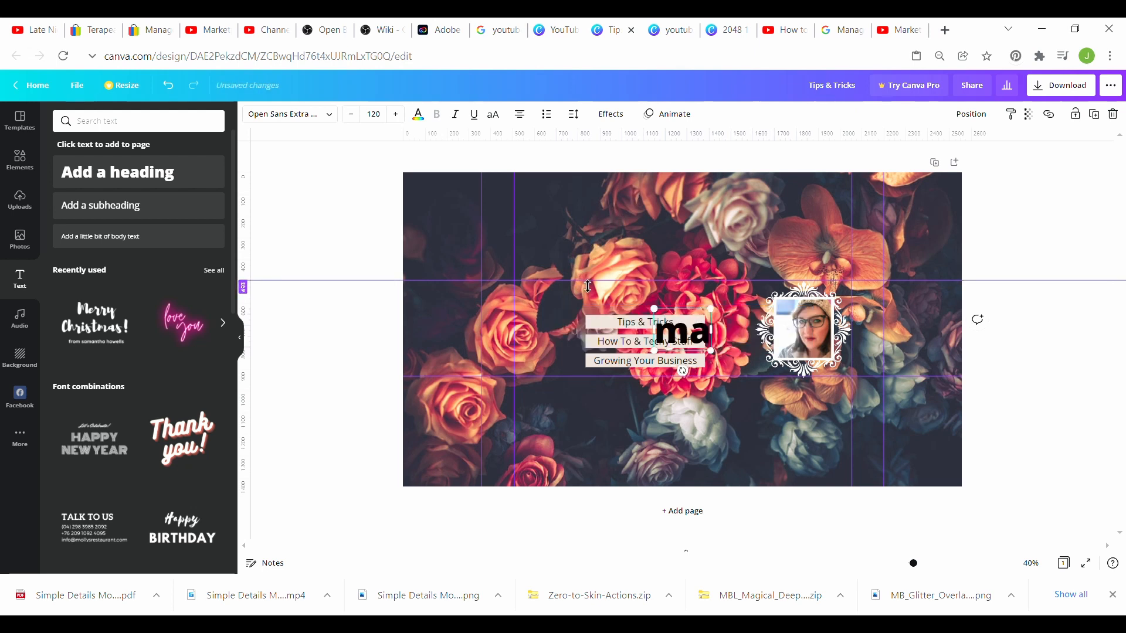
{"action": "key", "text": "BackSpace"}
{"action": "key", "text": "BackSpace"}
{"action": "type", "text": "Marketp"}
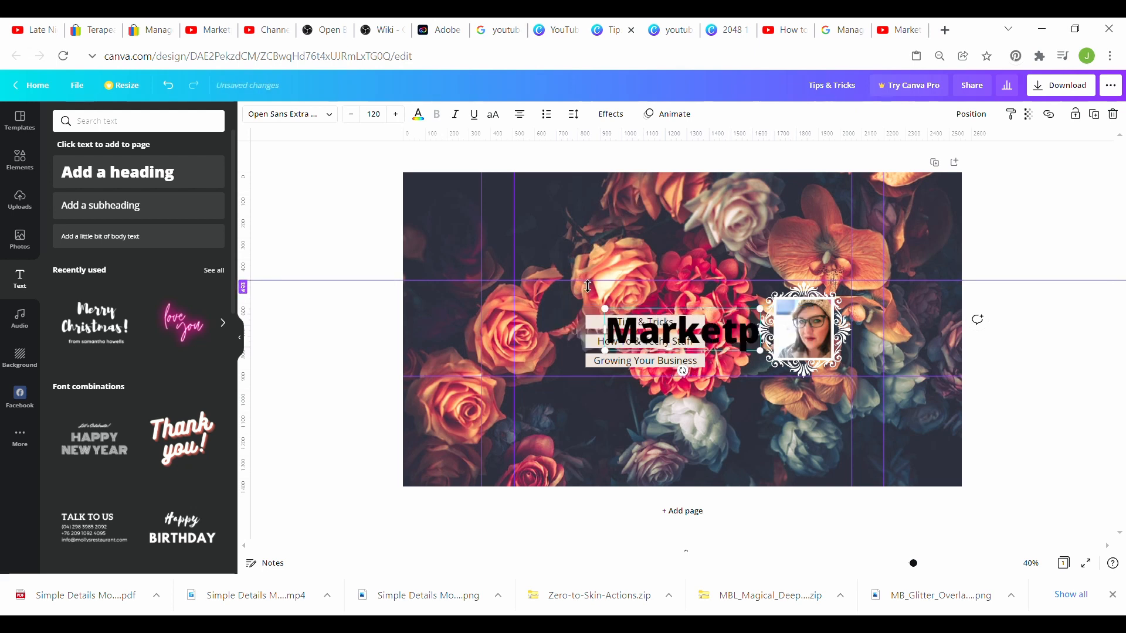
{"action": "type", "text": "lace Boutique"}
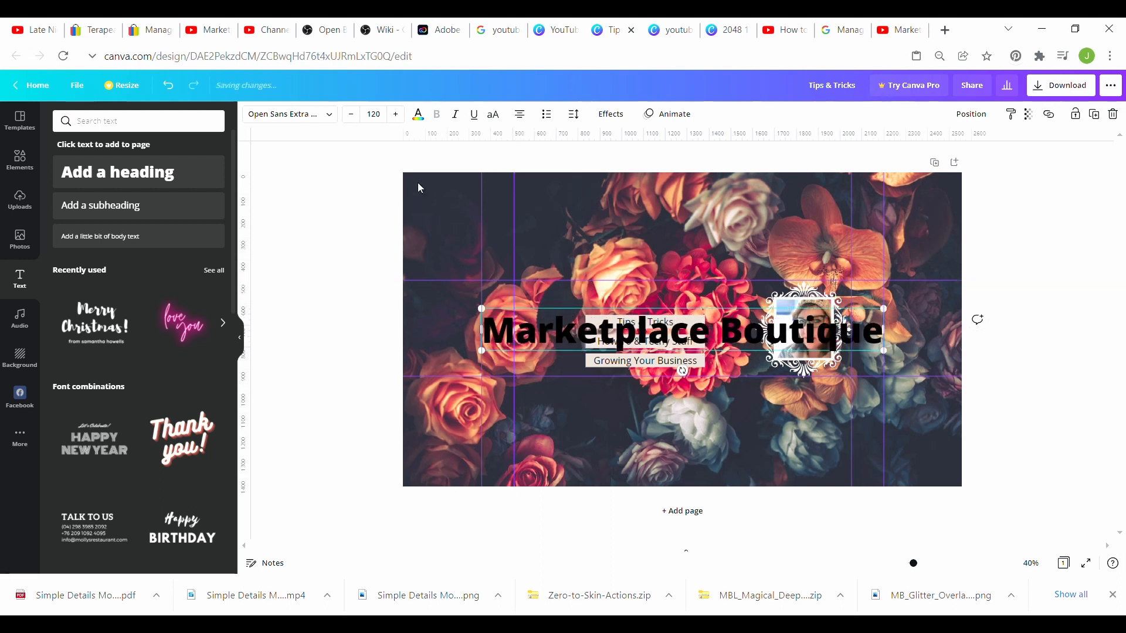
{"action": "left_click", "coordinate": [418, 123]}
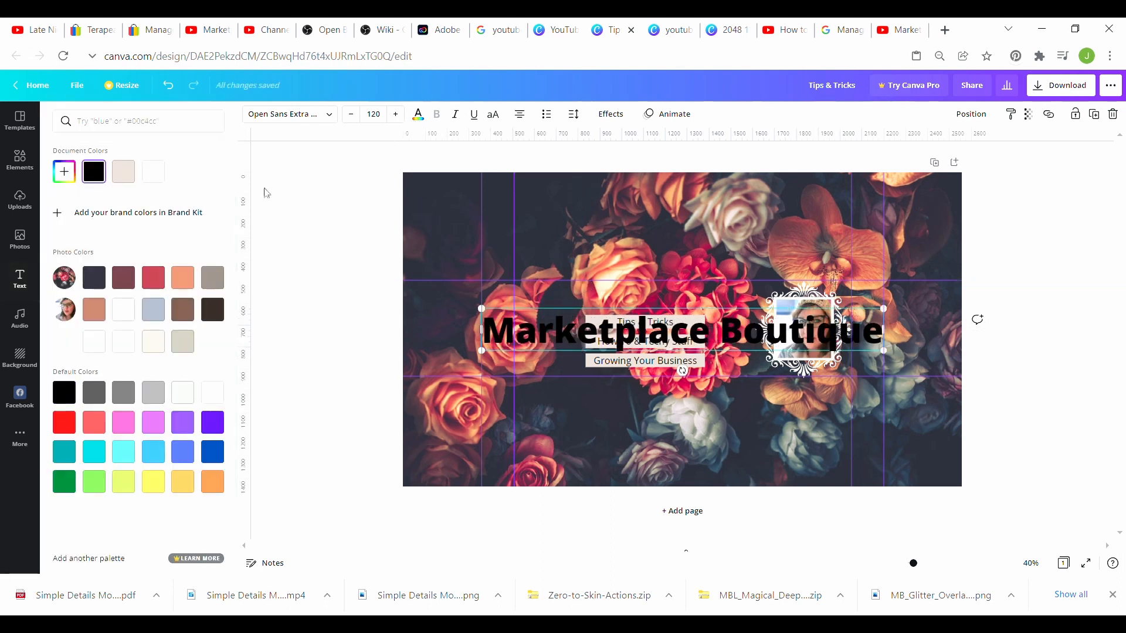
{"action": "left_click", "coordinate": [156, 179]}
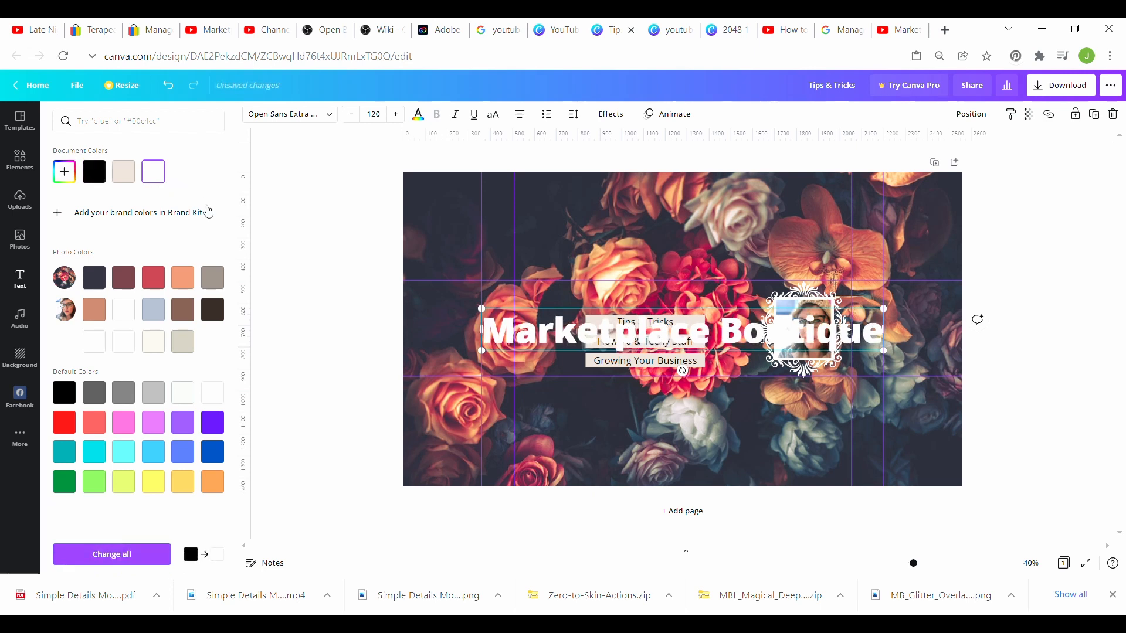
Step: Change the title's font to Nickainley from the font list
{"action": "left_click", "coordinate": [313, 119]}
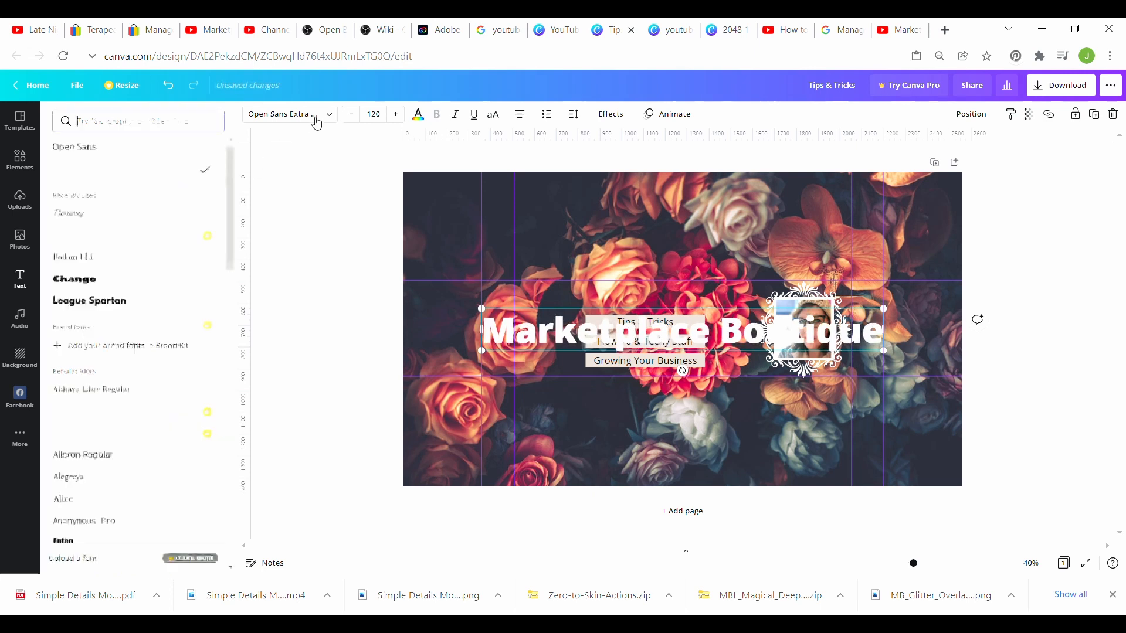
{"action": "left_click", "coordinate": [331, 117]}
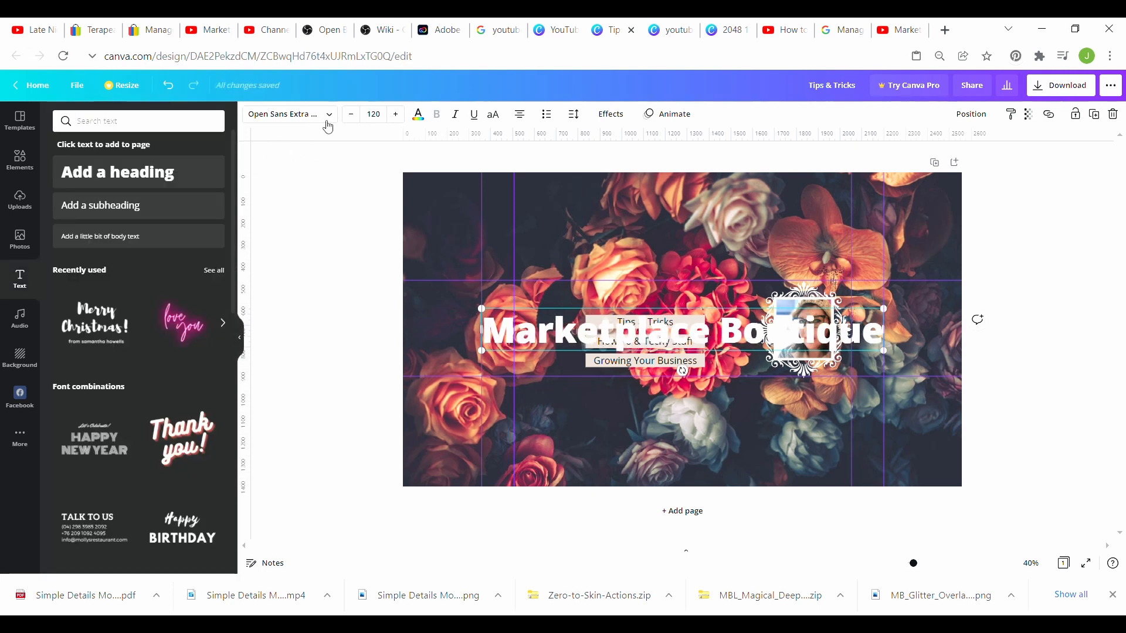
{"action": "left_click", "coordinate": [327, 122]}
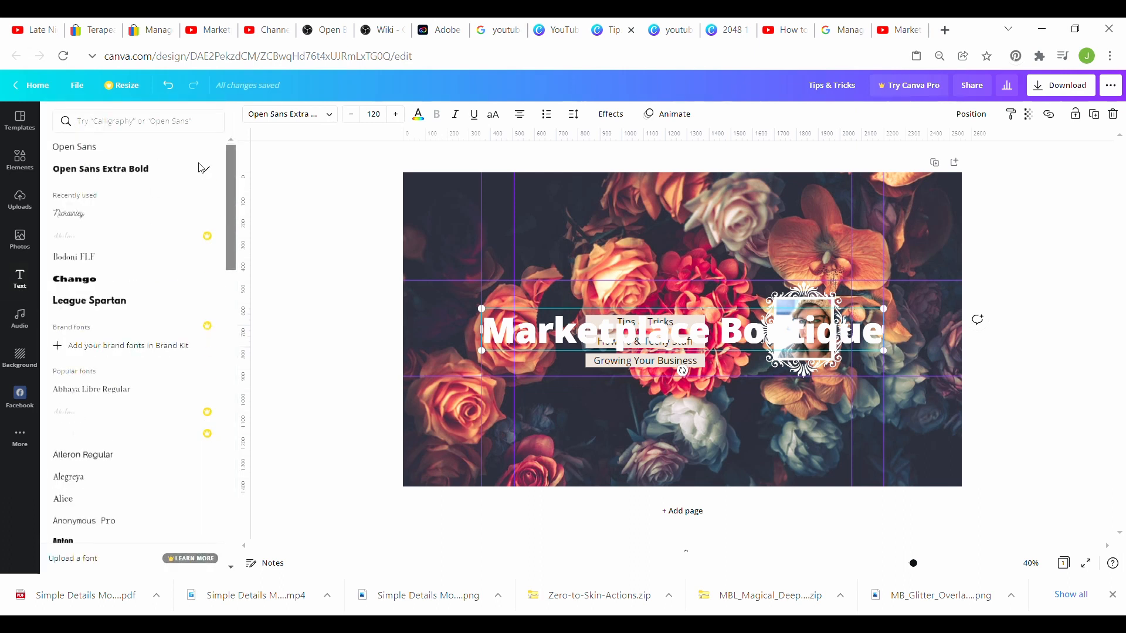
{"action": "left_click", "coordinate": [75, 217]}
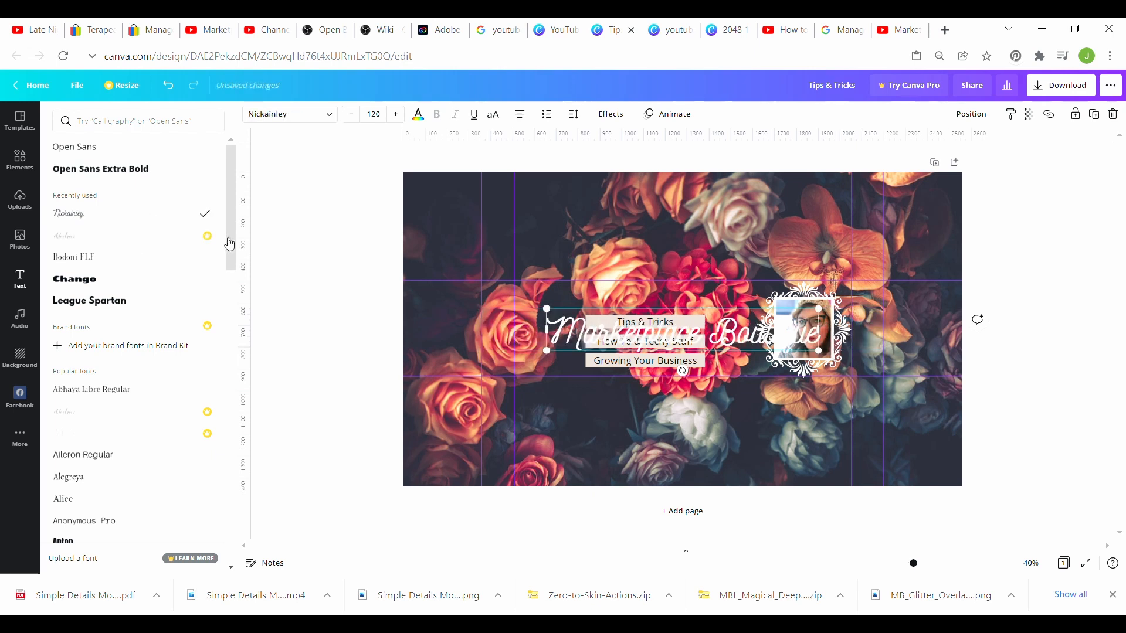
{"action": "left_click", "coordinate": [609, 116]}
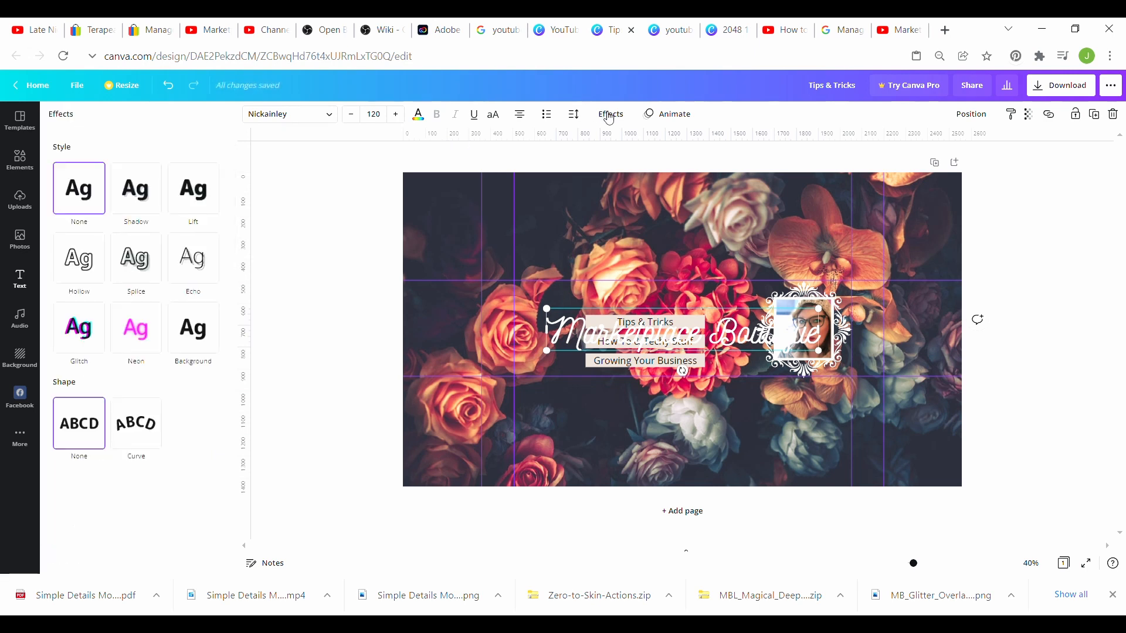
Step: Apply a Curve shape effect at 29 and move the title above the text bars
{"action": "left_click", "coordinate": [157, 422]}
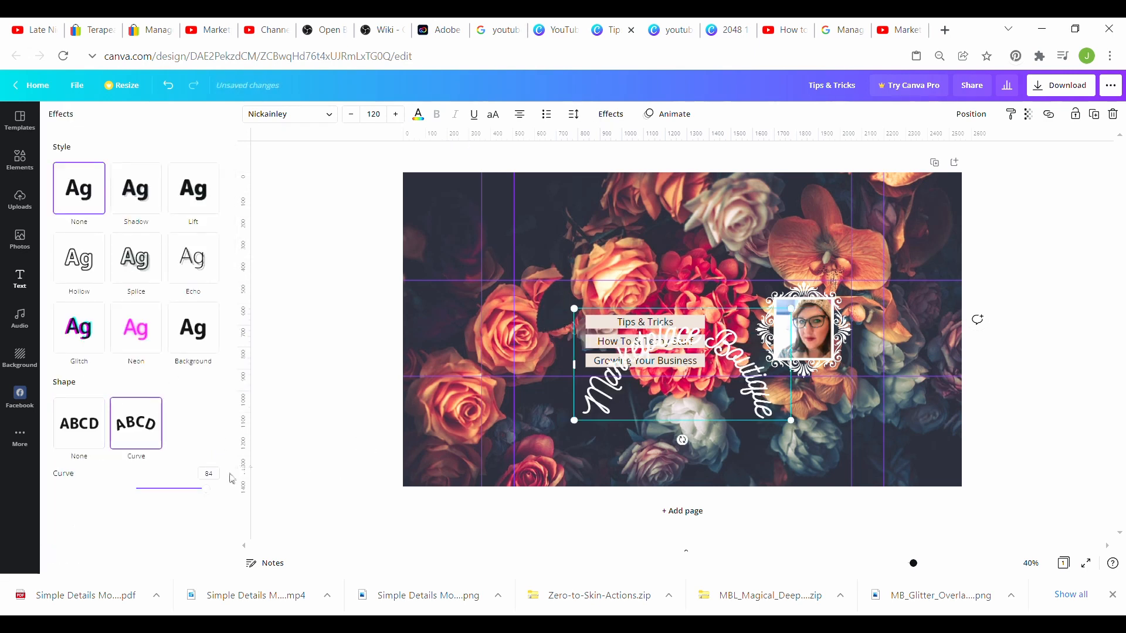
{"action": "left_click_drag", "start_coordinate": [208, 489], "coordinate": [166, 498]}
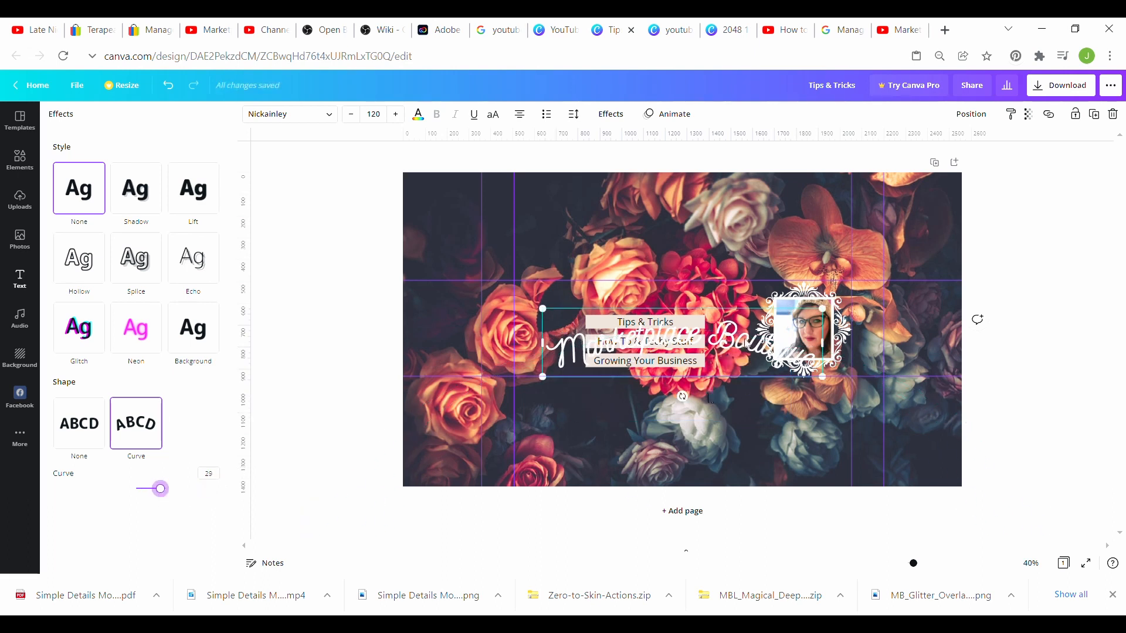
{"action": "left_click_drag", "start_coordinate": [745, 345], "coordinate": [721, 311]}
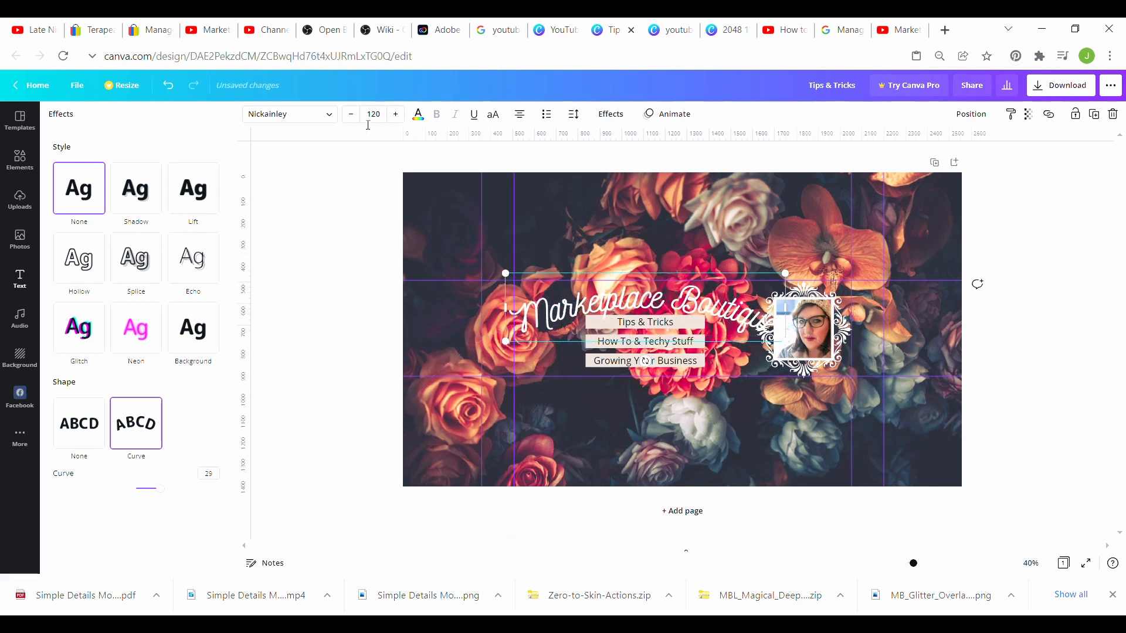
Step: Resize the curved title to about 102 and nudge it slightly left
{"action": "left_click", "coordinate": [351, 114]}
{"action": "left_click", "coordinate": [351, 115]}
{"action": "left_click", "coordinate": [351, 114]}
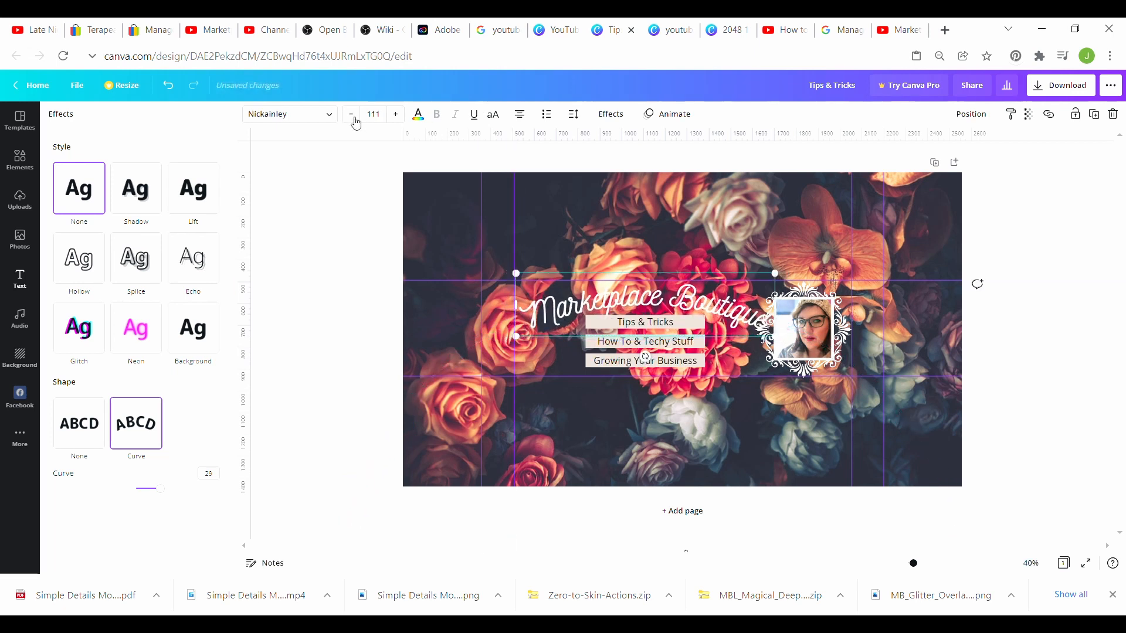
{"action": "left_click", "coordinate": [351, 114]}
{"action": "left_click", "coordinate": [355, 119]}
{"action": "left_click", "coordinate": [354, 119]}
{"action": "left_click", "coordinate": [354, 119]}
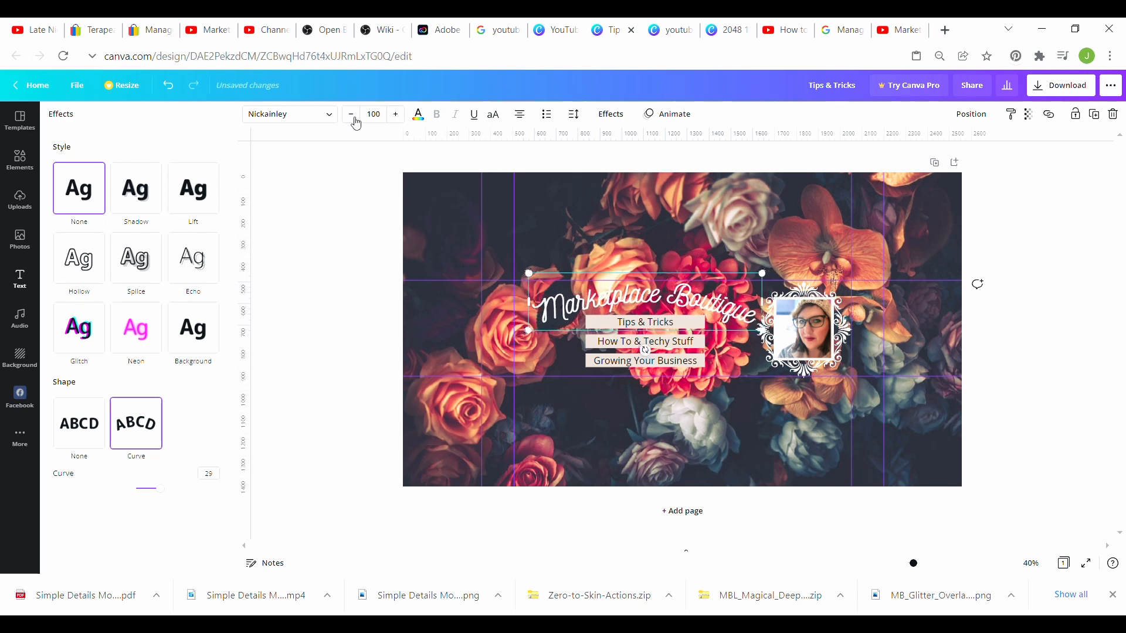
{"action": "left_click_drag", "start_coordinate": [544, 303], "coordinate": [538, 303]}
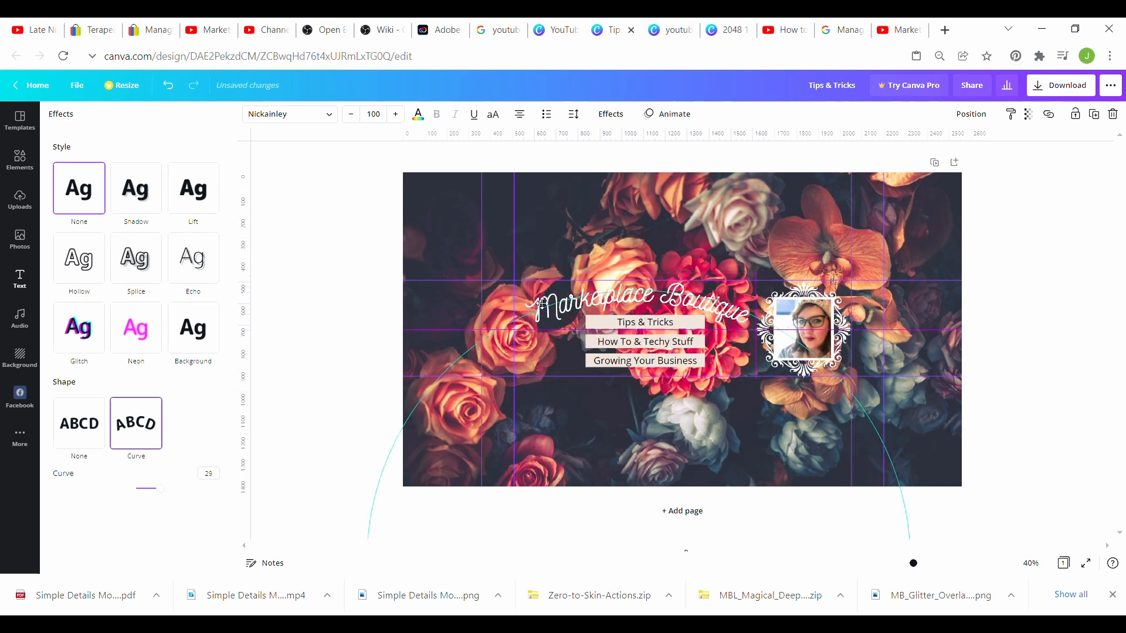
{"action": "left_click", "coordinate": [398, 115]}
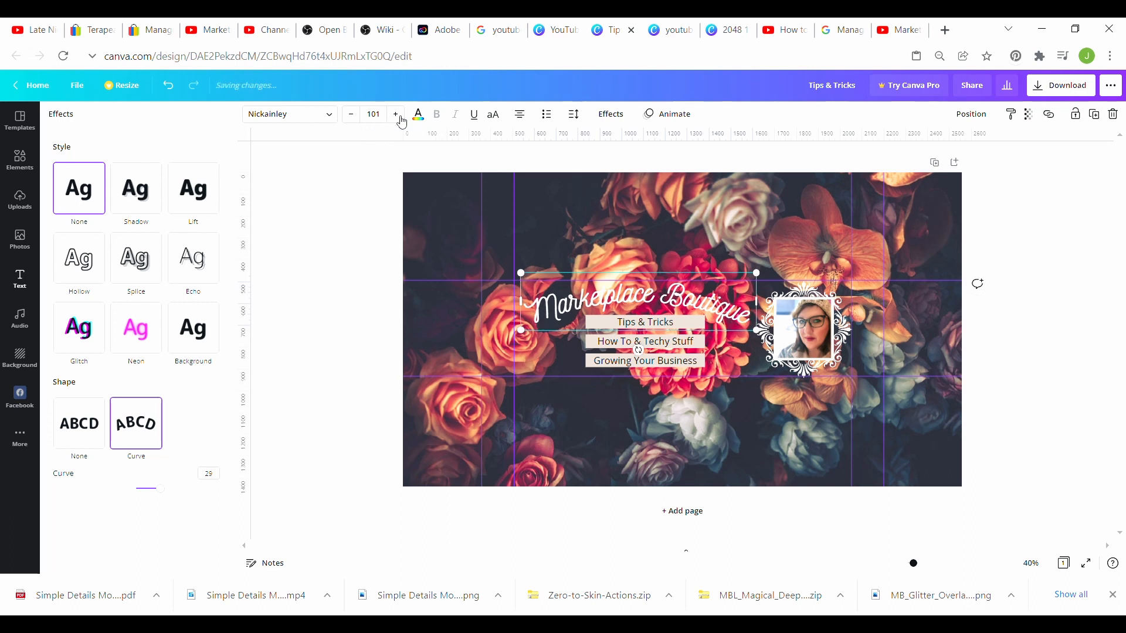
{"action": "left_click", "coordinate": [398, 116]}
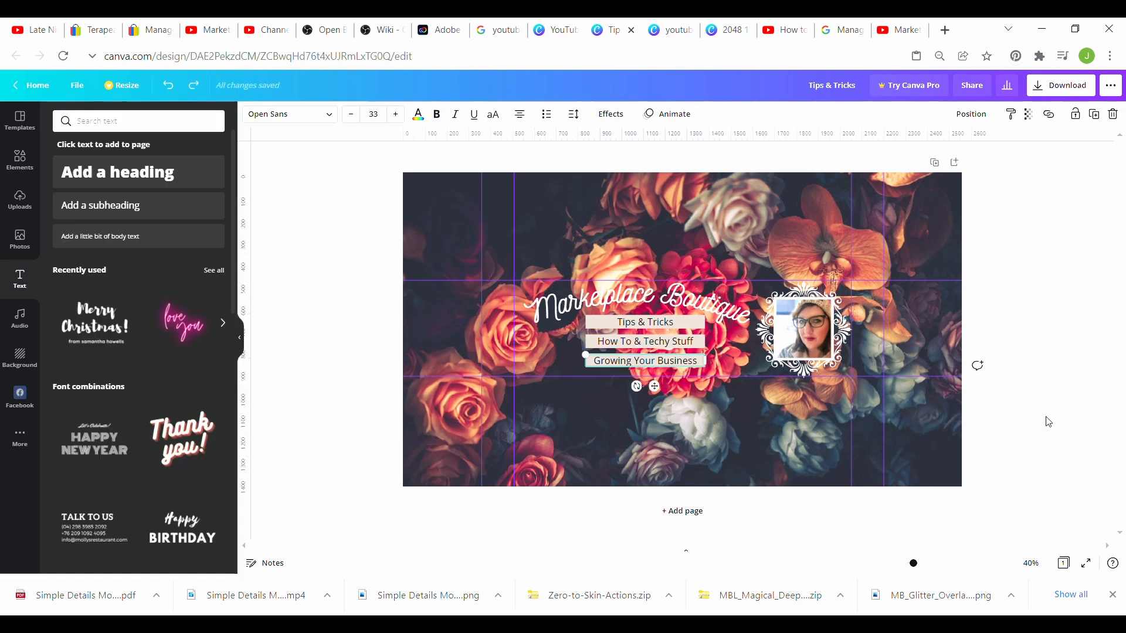
Step: Deselect the text, select the framed portrait, and open the ••• share menu
{"action": "left_click", "coordinate": [1064, 451]}
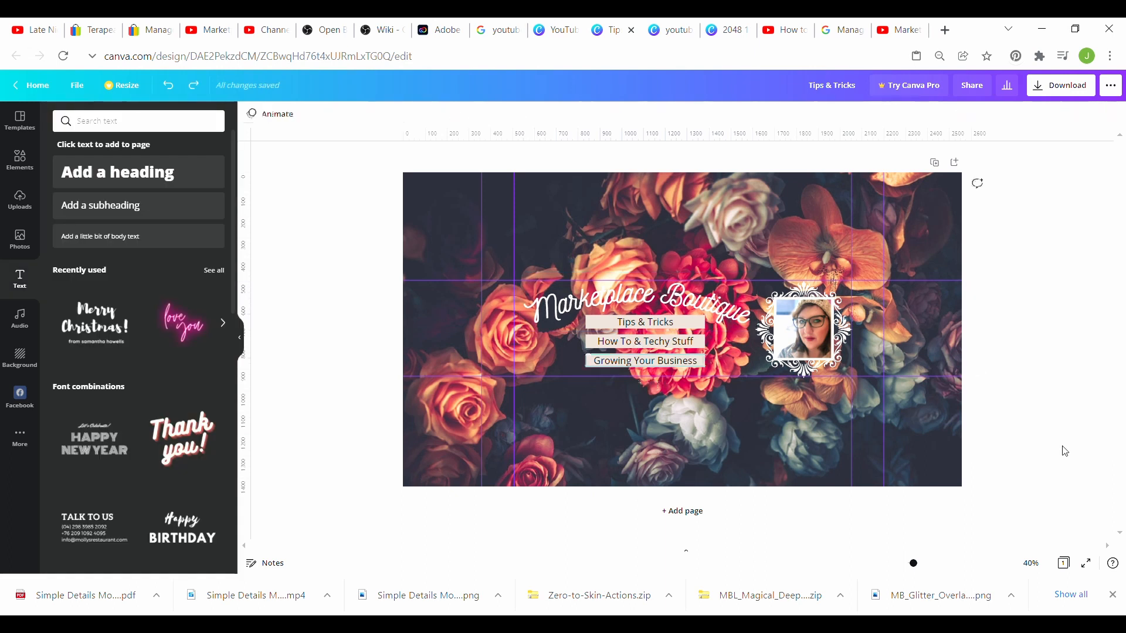
{"action": "left_click", "coordinate": [812, 290]}
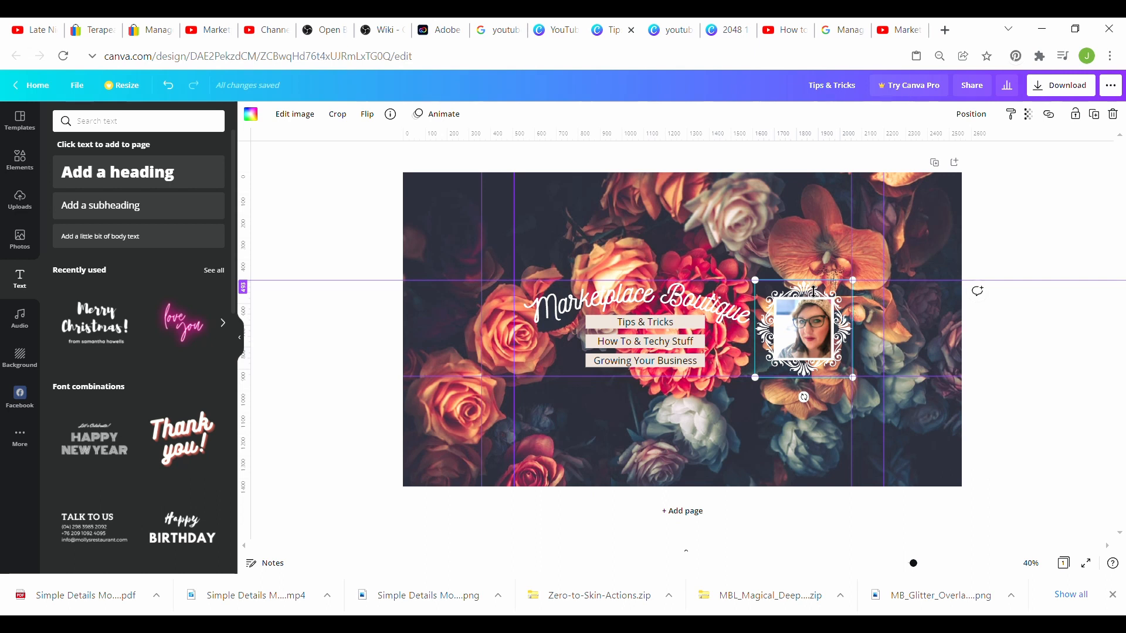
{"action": "left_click", "coordinate": [1110, 85]}
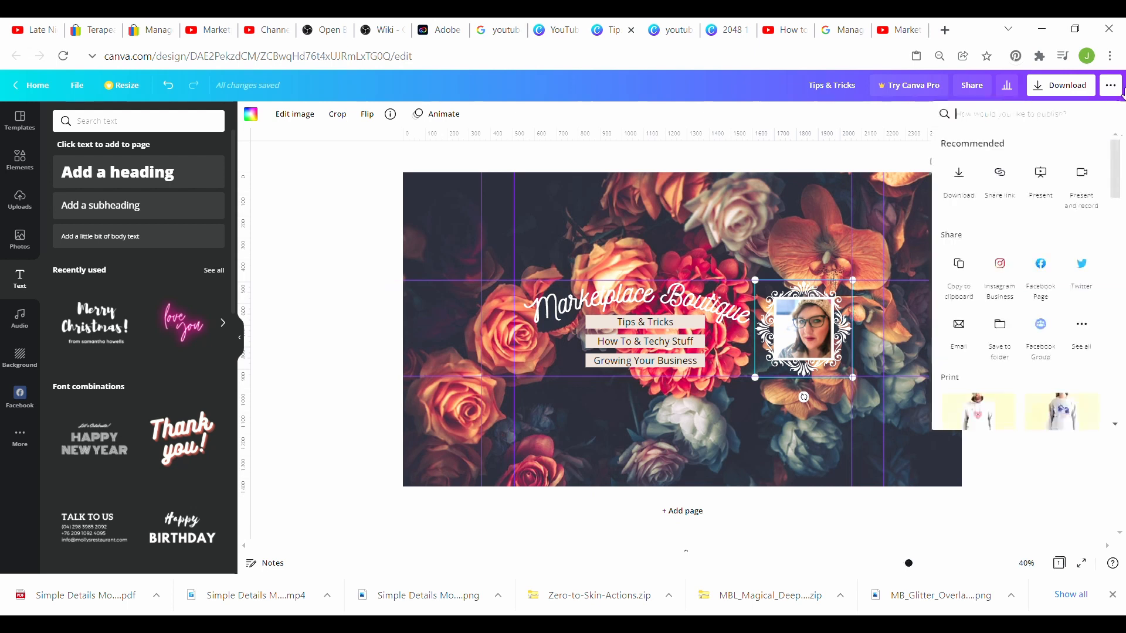
Step: Download the banner as a PNG file, 'Tips & Tricks.png'
{"action": "left_click", "coordinate": [958, 177]}
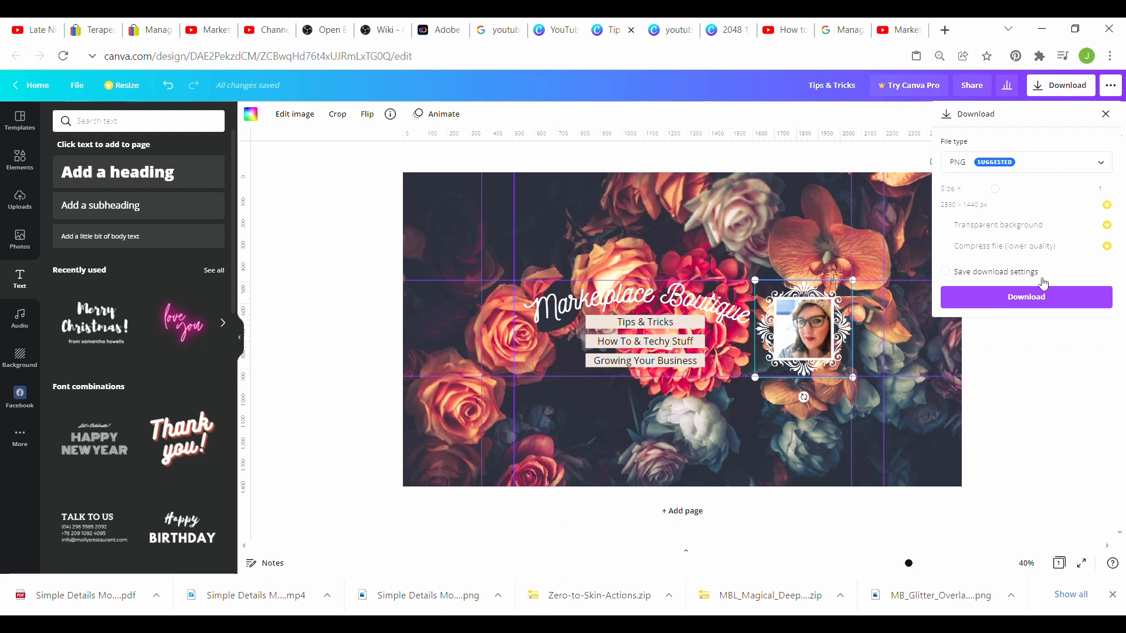
{"action": "left_click", "coordinate": [1042, 304]}
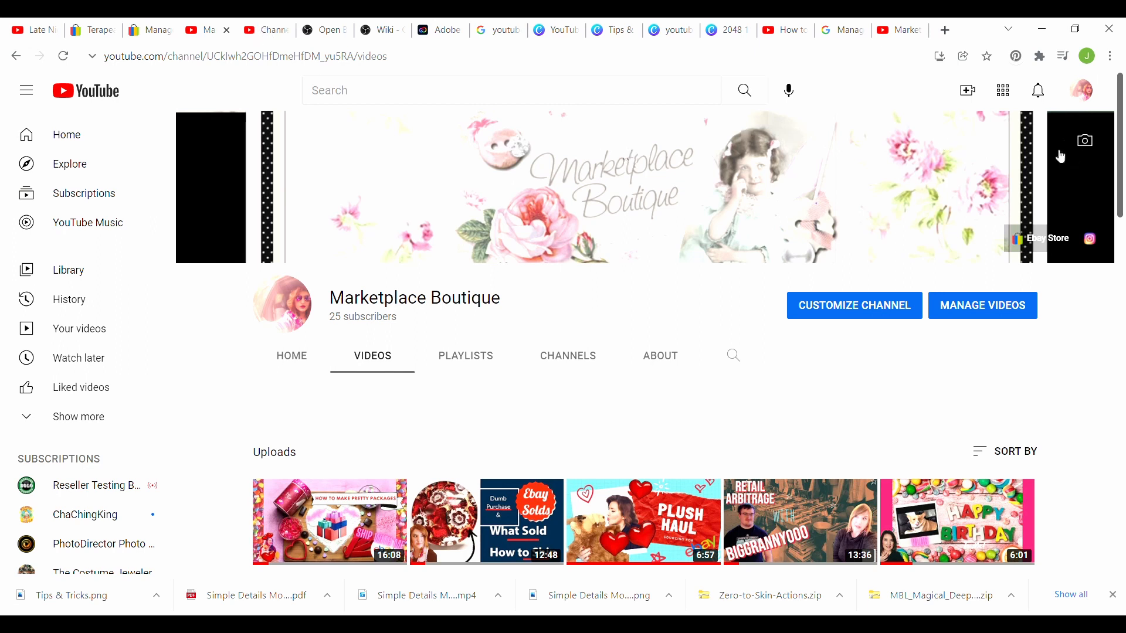
Step: Upload the Canva PNG as the channel banner, accept the crop, then view Your channel
{"action": "left_click", "coordinate": [1085, 140]}
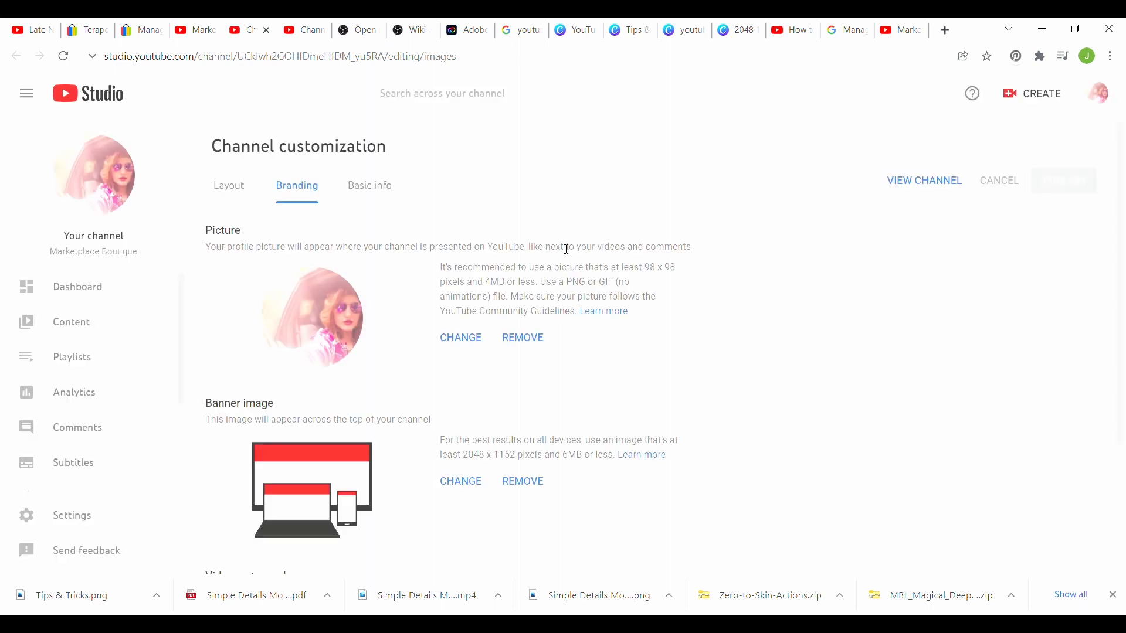
{"action": "left_click", "coordinate": [468, 482]}
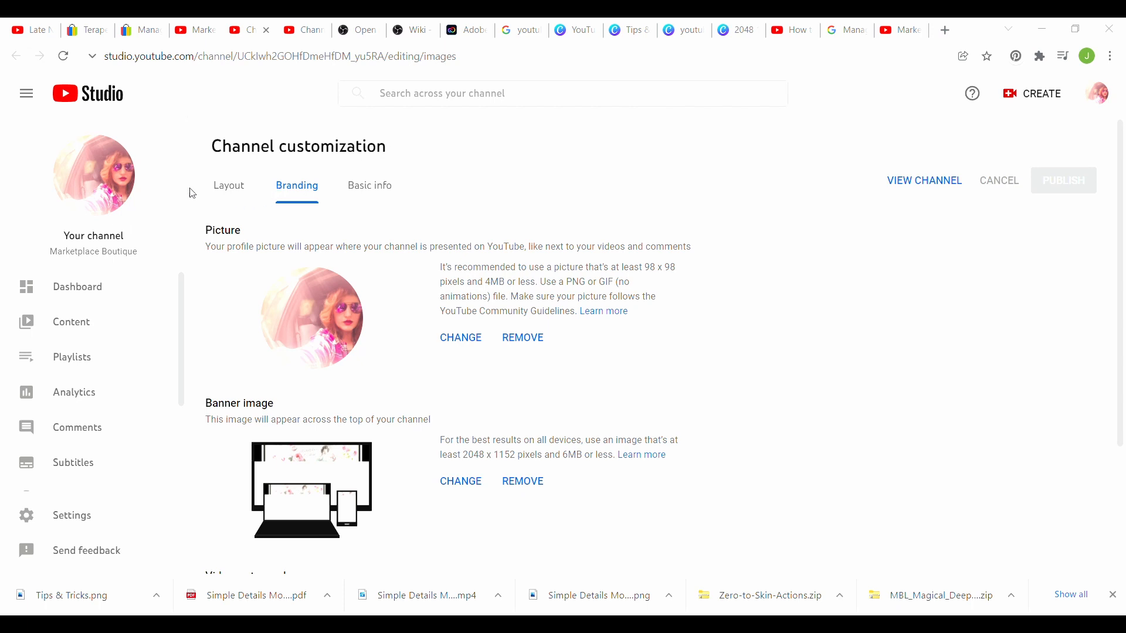
{"action": "left_click", "coordinate": [437, 348]}
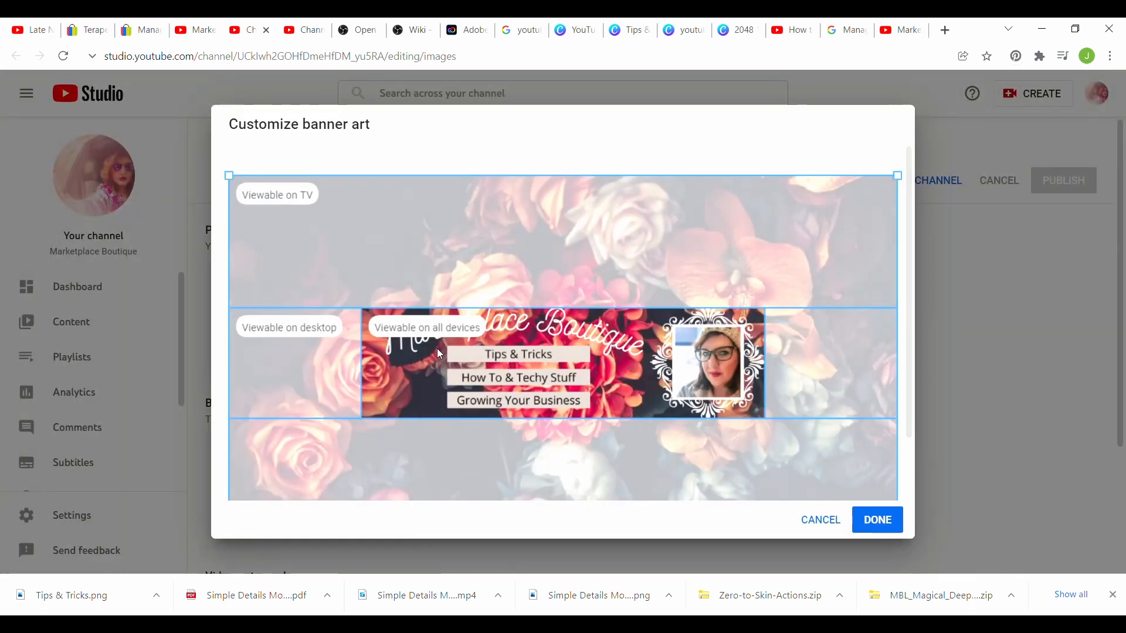
{"action": "left_click", "coordinate": [888, 521]}
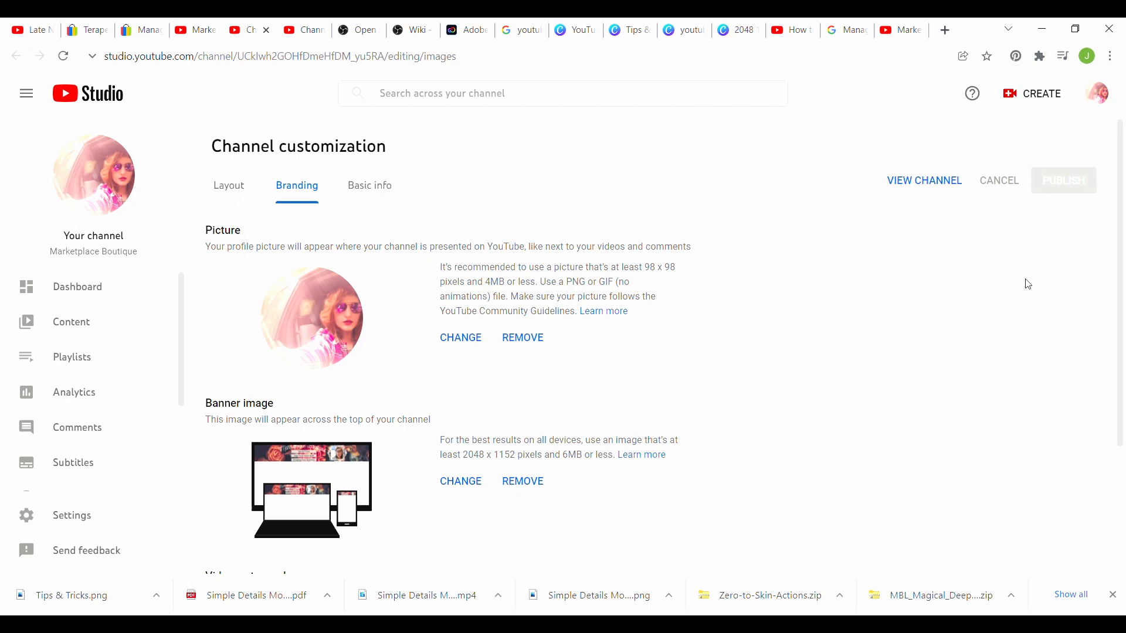
{"action": "left_click", "coordinate": [1098, 94]}
{"action": "left_click", "coordinate": [934, 181]}
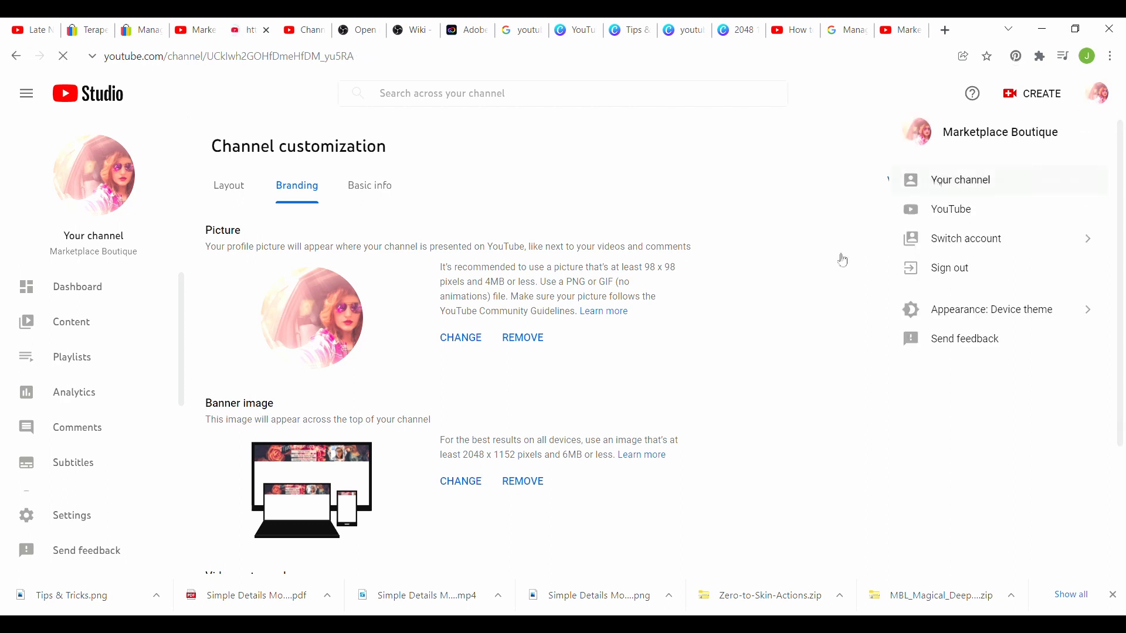